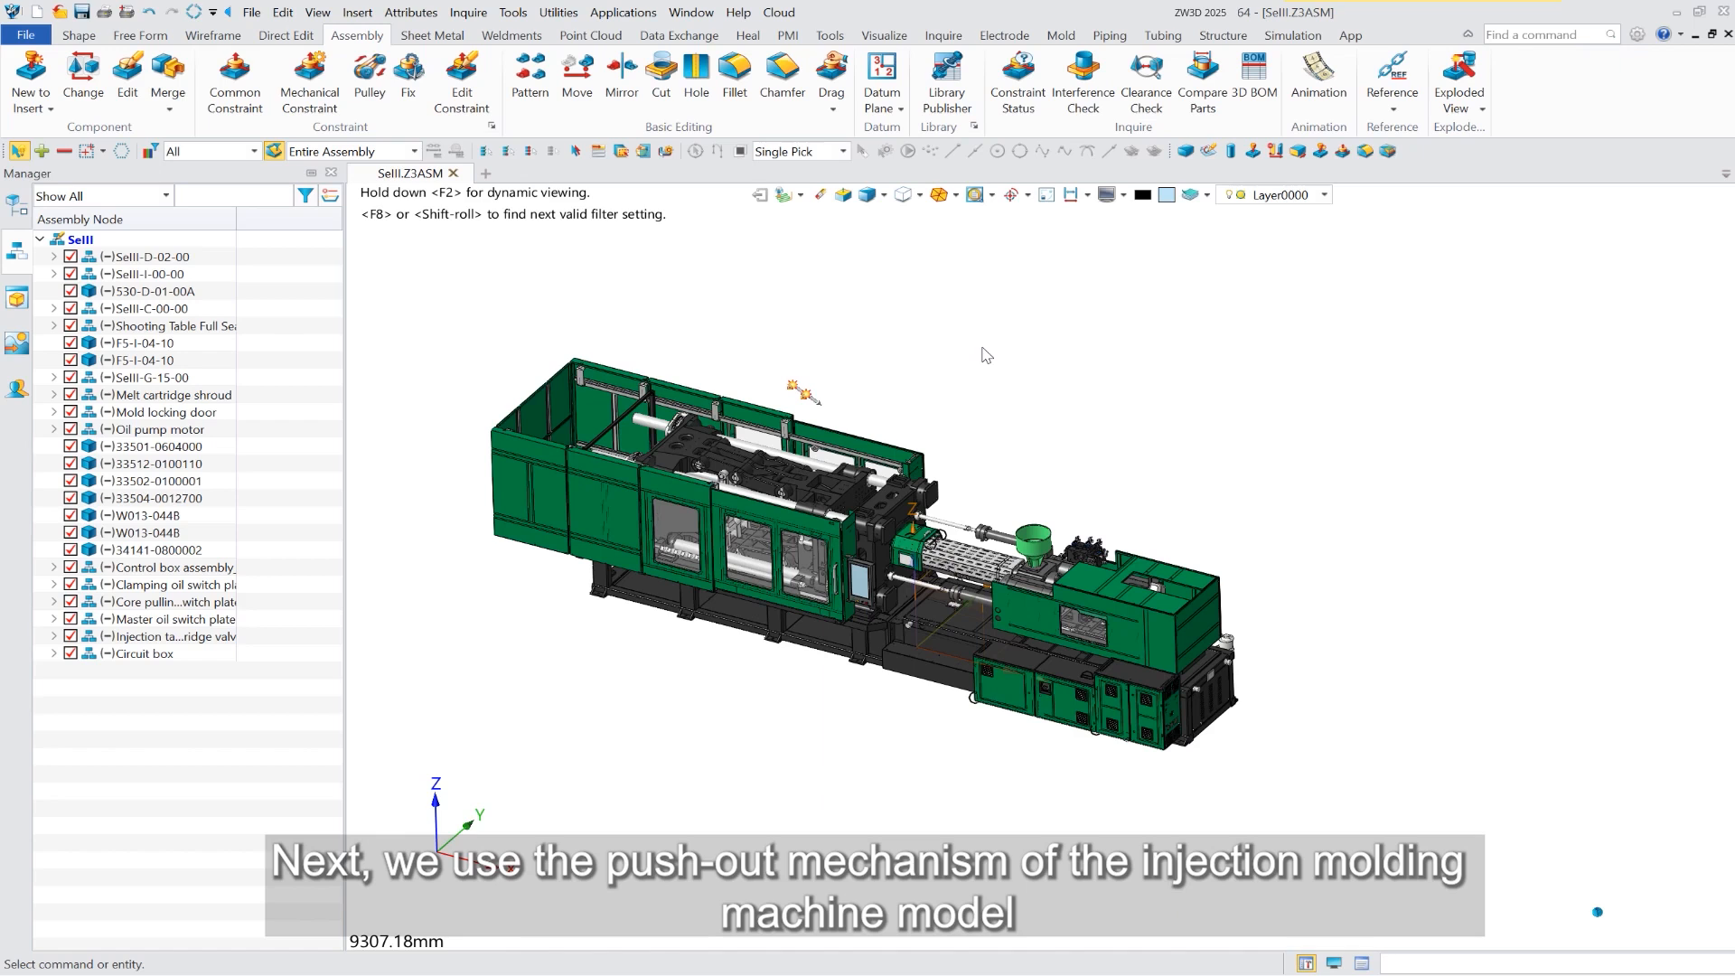
Open the SeIII-C-00-00 subassembly on its own and enter its assembly animation environment
{"action": "right_click", "coordinate": [199, 311]}
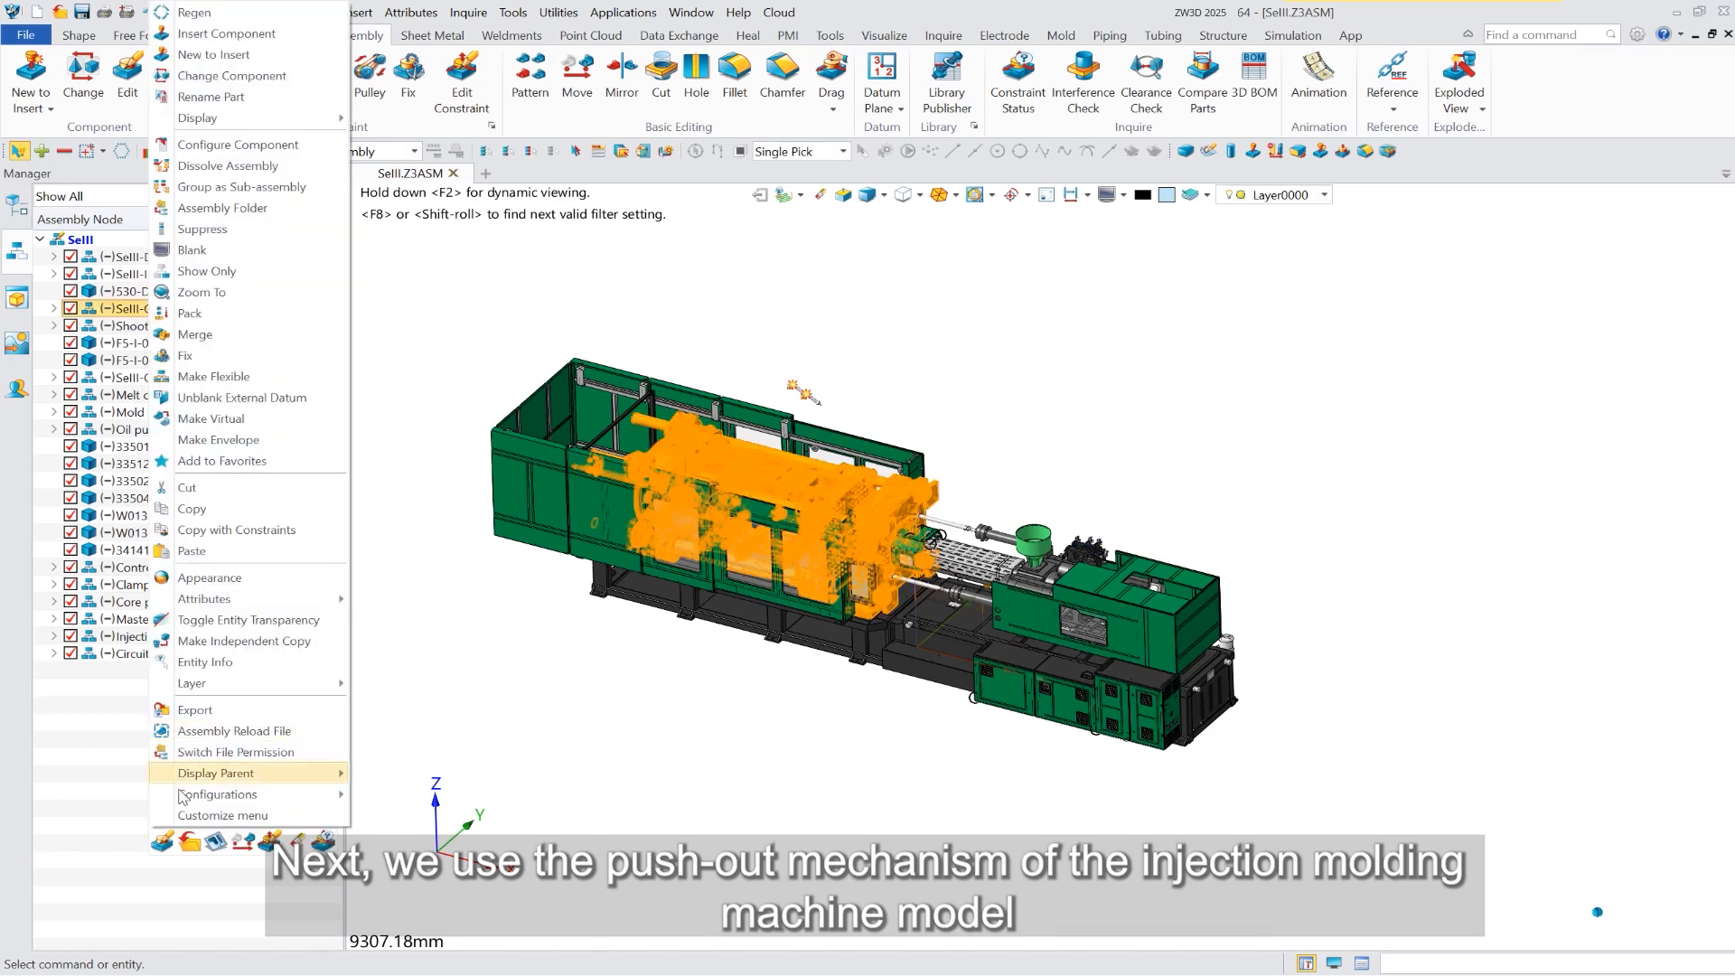
{"action": "left_click", "coordinate": [189, 842]}
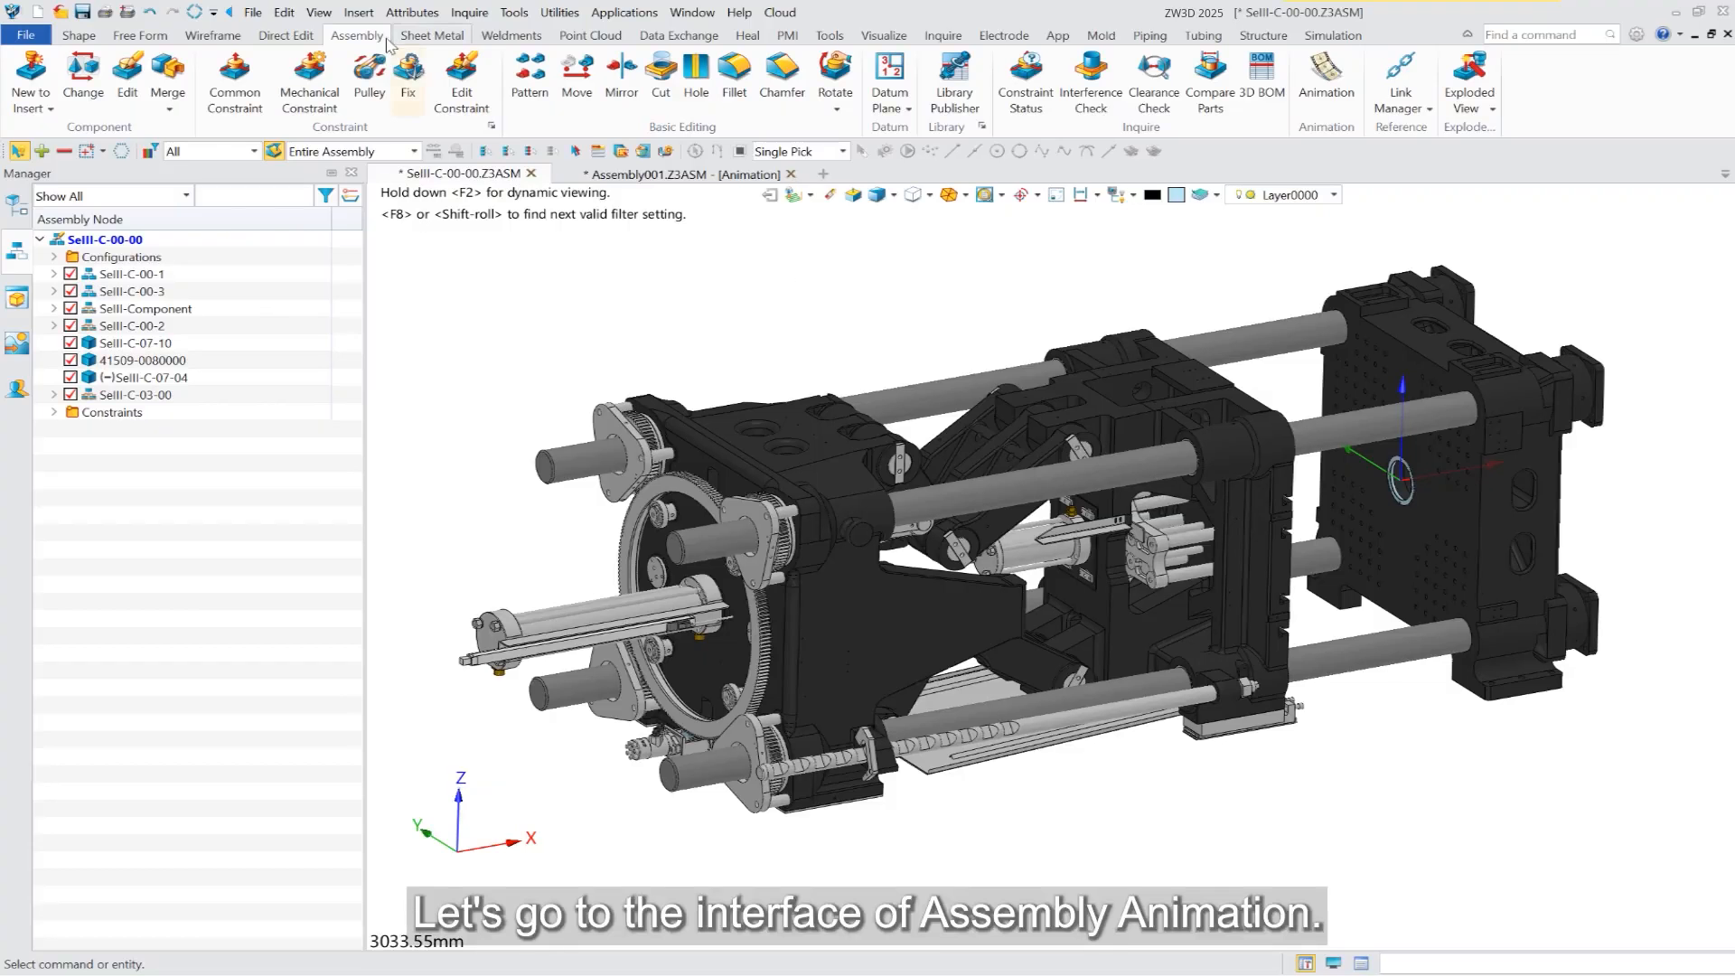
{"action": "left_click", "coordinate": [1328, 98]}
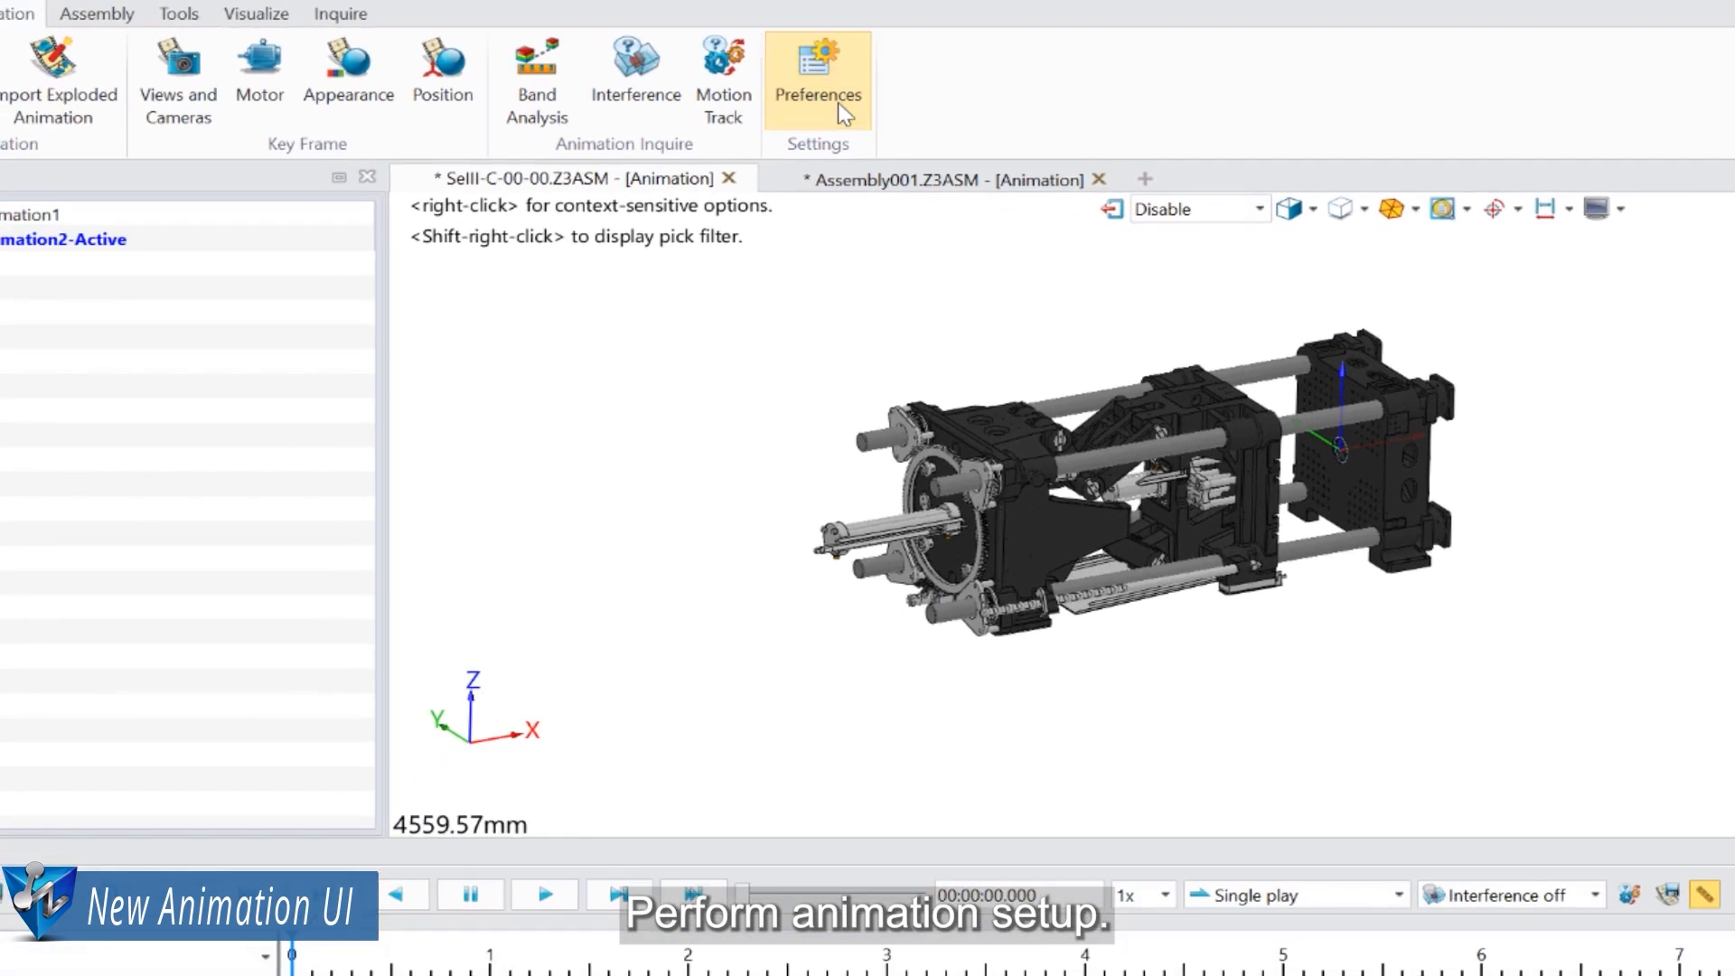
Set the ending time in the animation settings to 30 seconds
{"action": "left_click", "coordinate": [840, 108]}
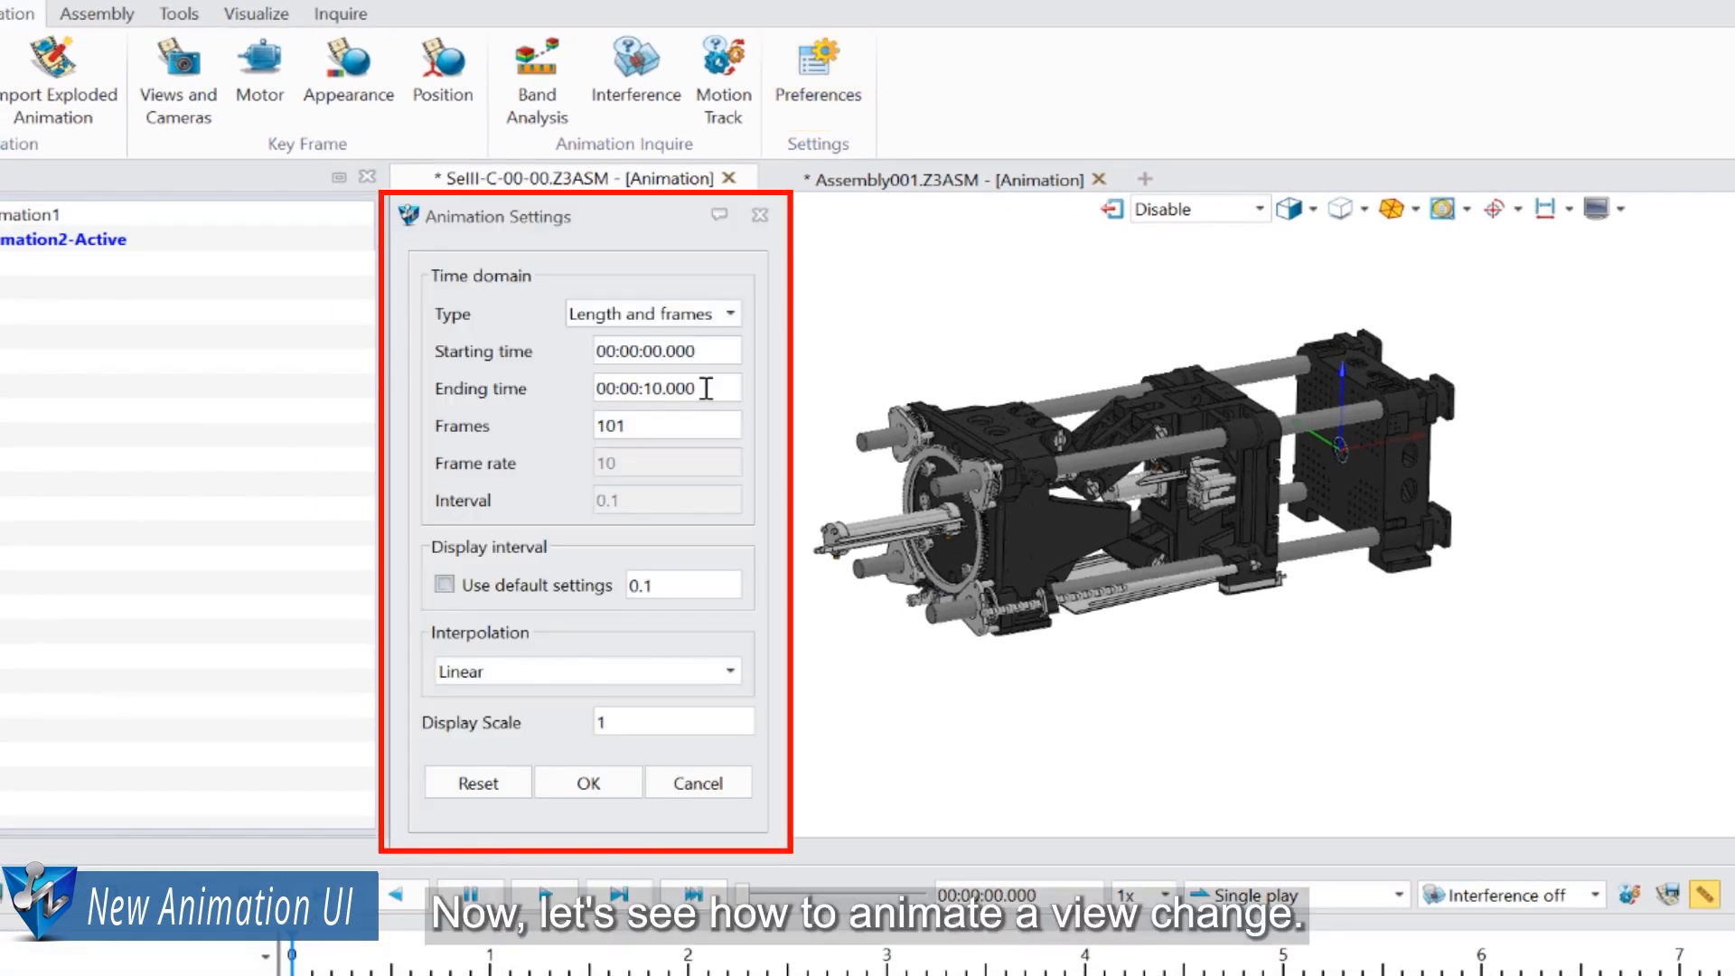
{"action": "left_click_drag", "start_coordinate": [706, 389], "coordinate": [386, 353]}
{"action": "type", "text": "30"}
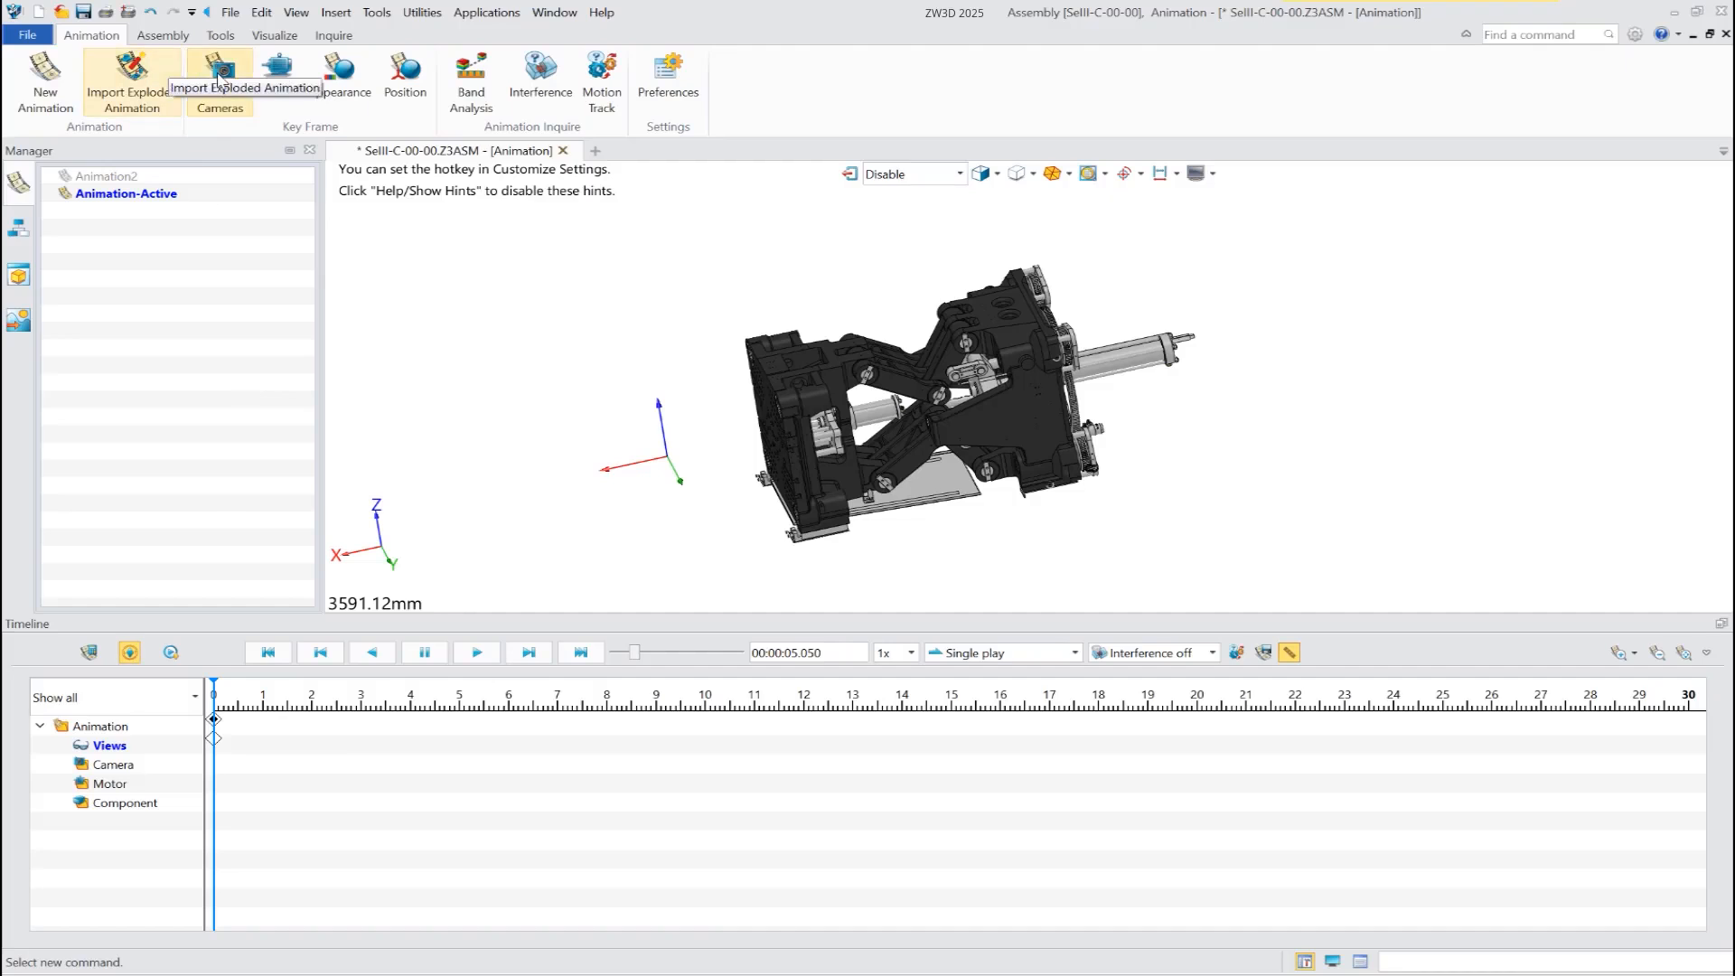
Create a view keyframe at 0 s from the current view and another at 5 s with the model orbited to the opposite side
{"action": "left_click", "coordinate": [219, 82]}
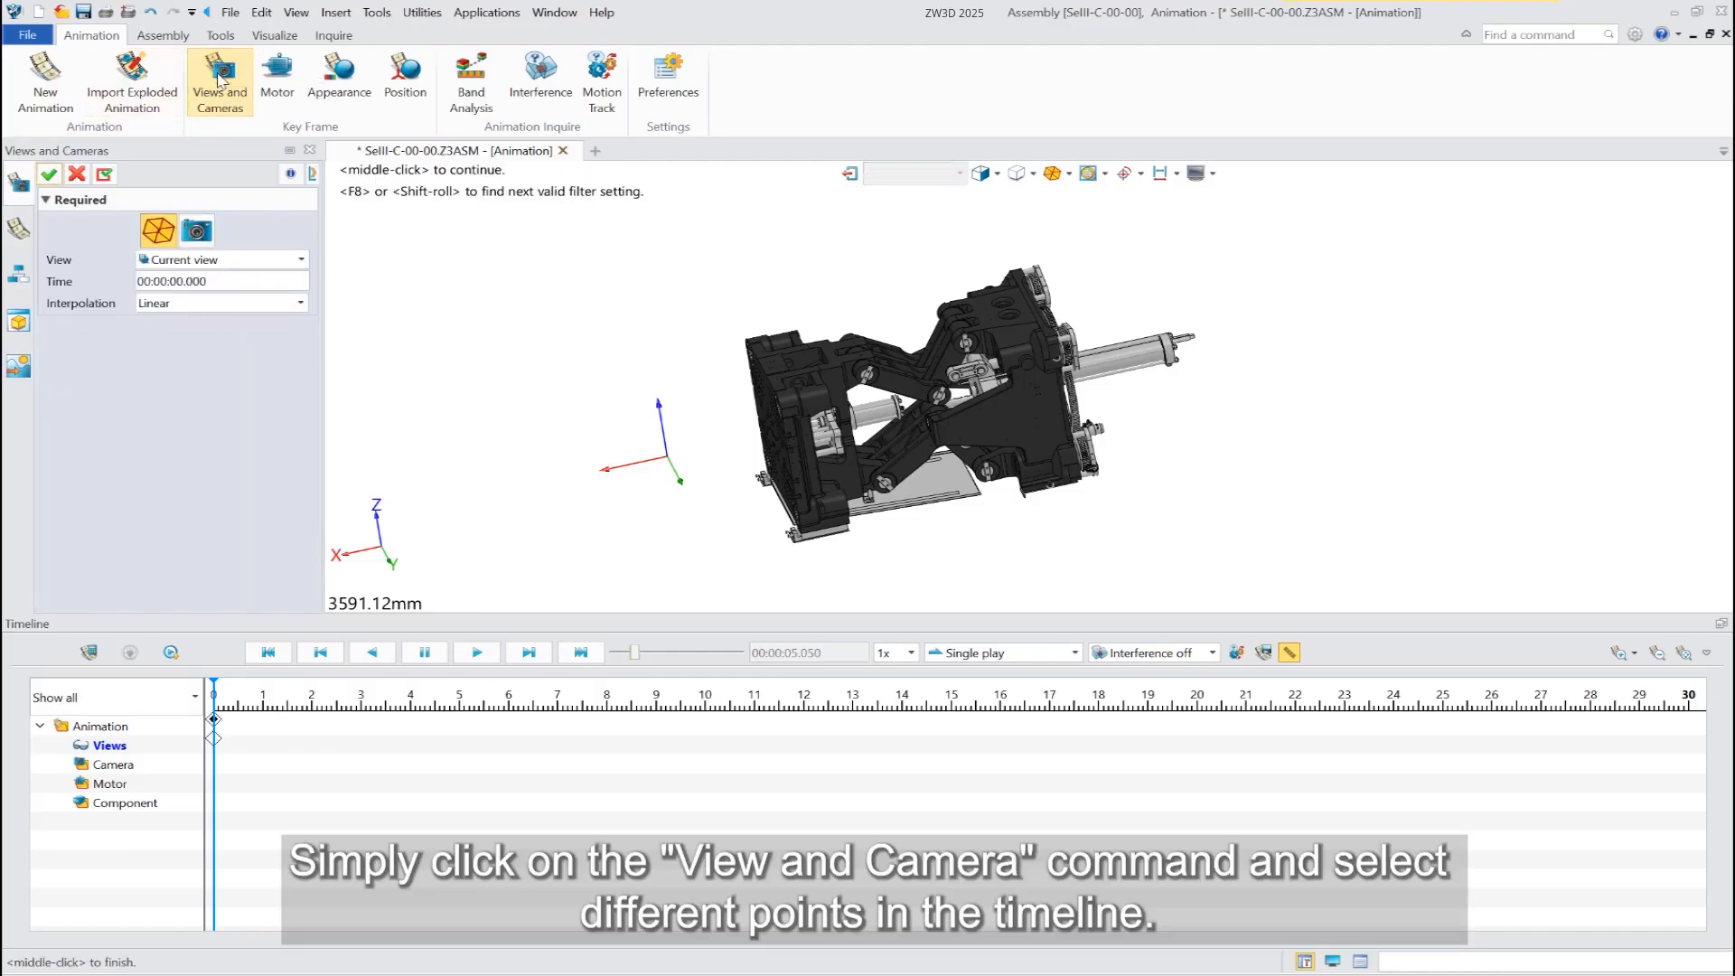
{"action": "left_click", "coordinate": [50, 174]}
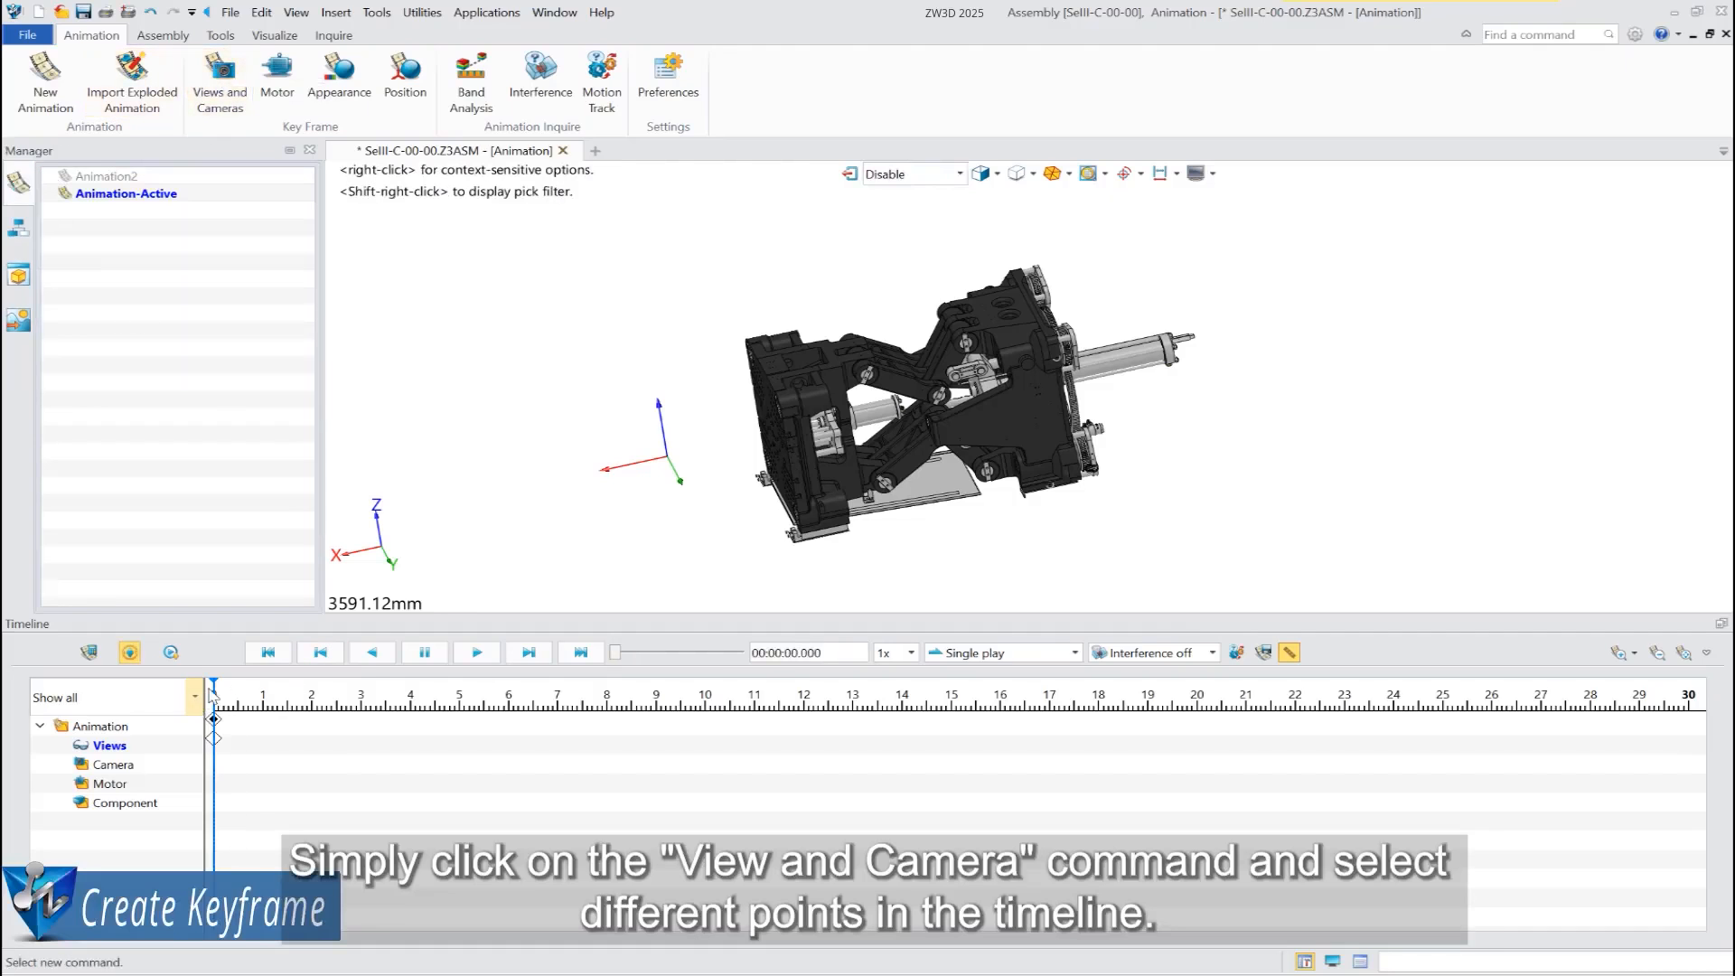
{"action": "left_click", "coordinate": [461, 700]}
{"action": "middle_click_drag", "start_coordinate": [580, 425], "coordinate": [1062, 398]}
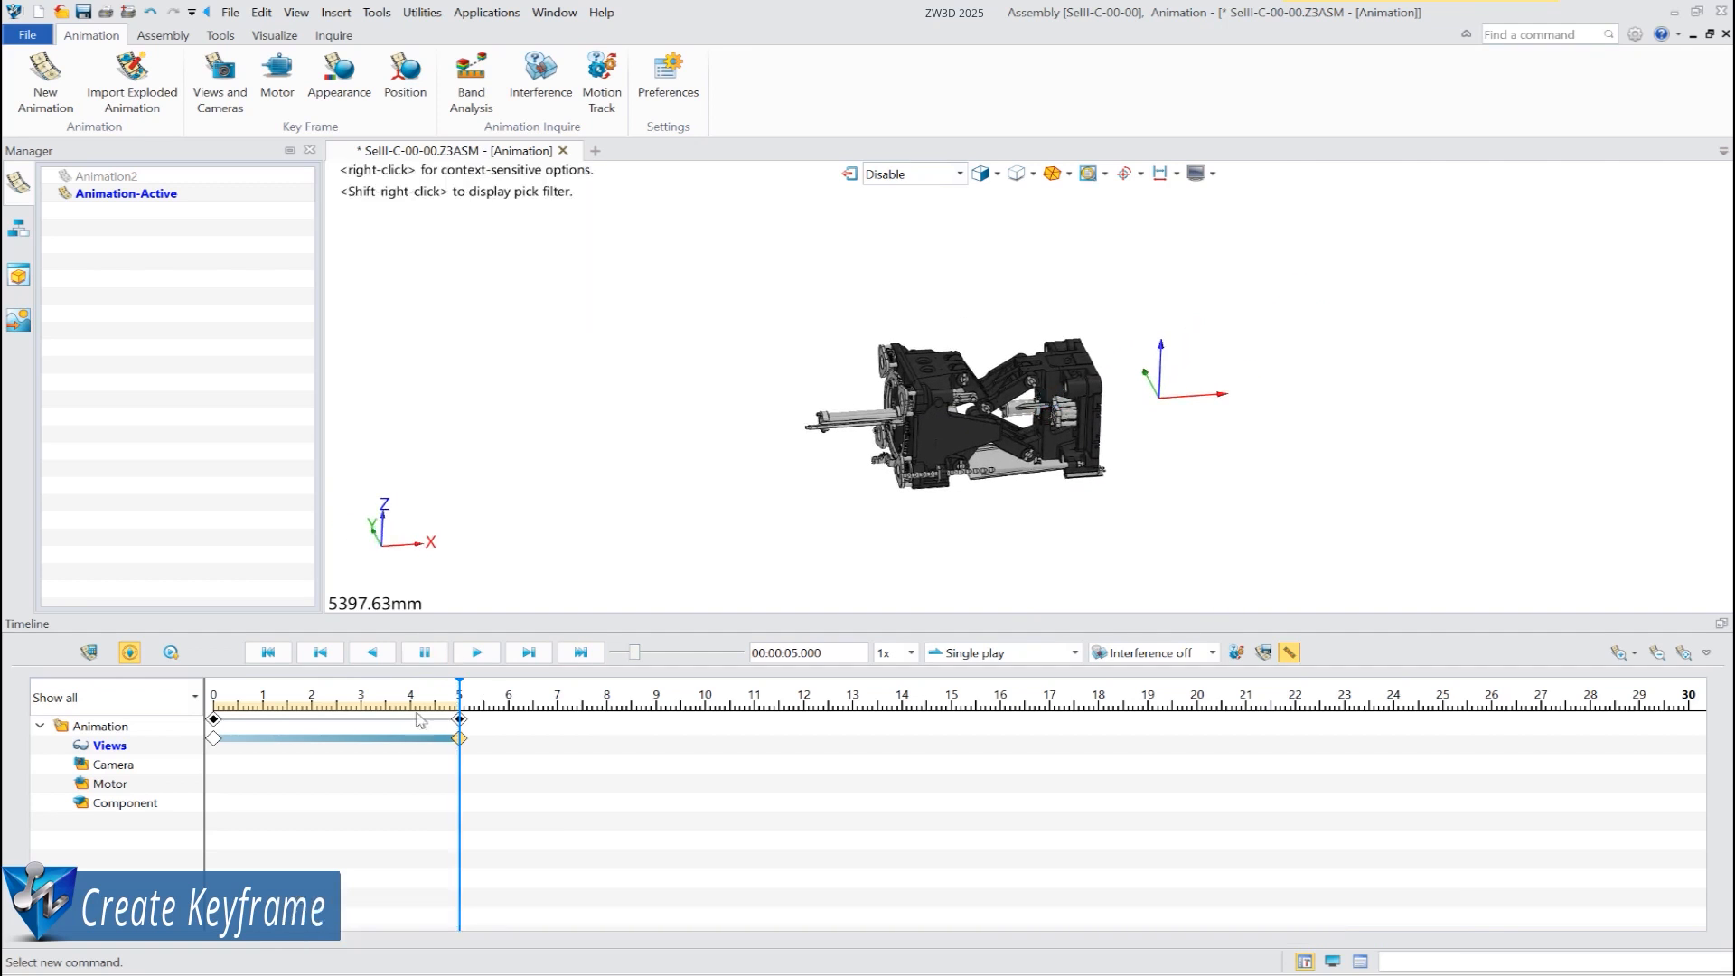
{"action": "left_click_drag", "start_coordinate": [344, 697], "coordinate": [477, 690]}
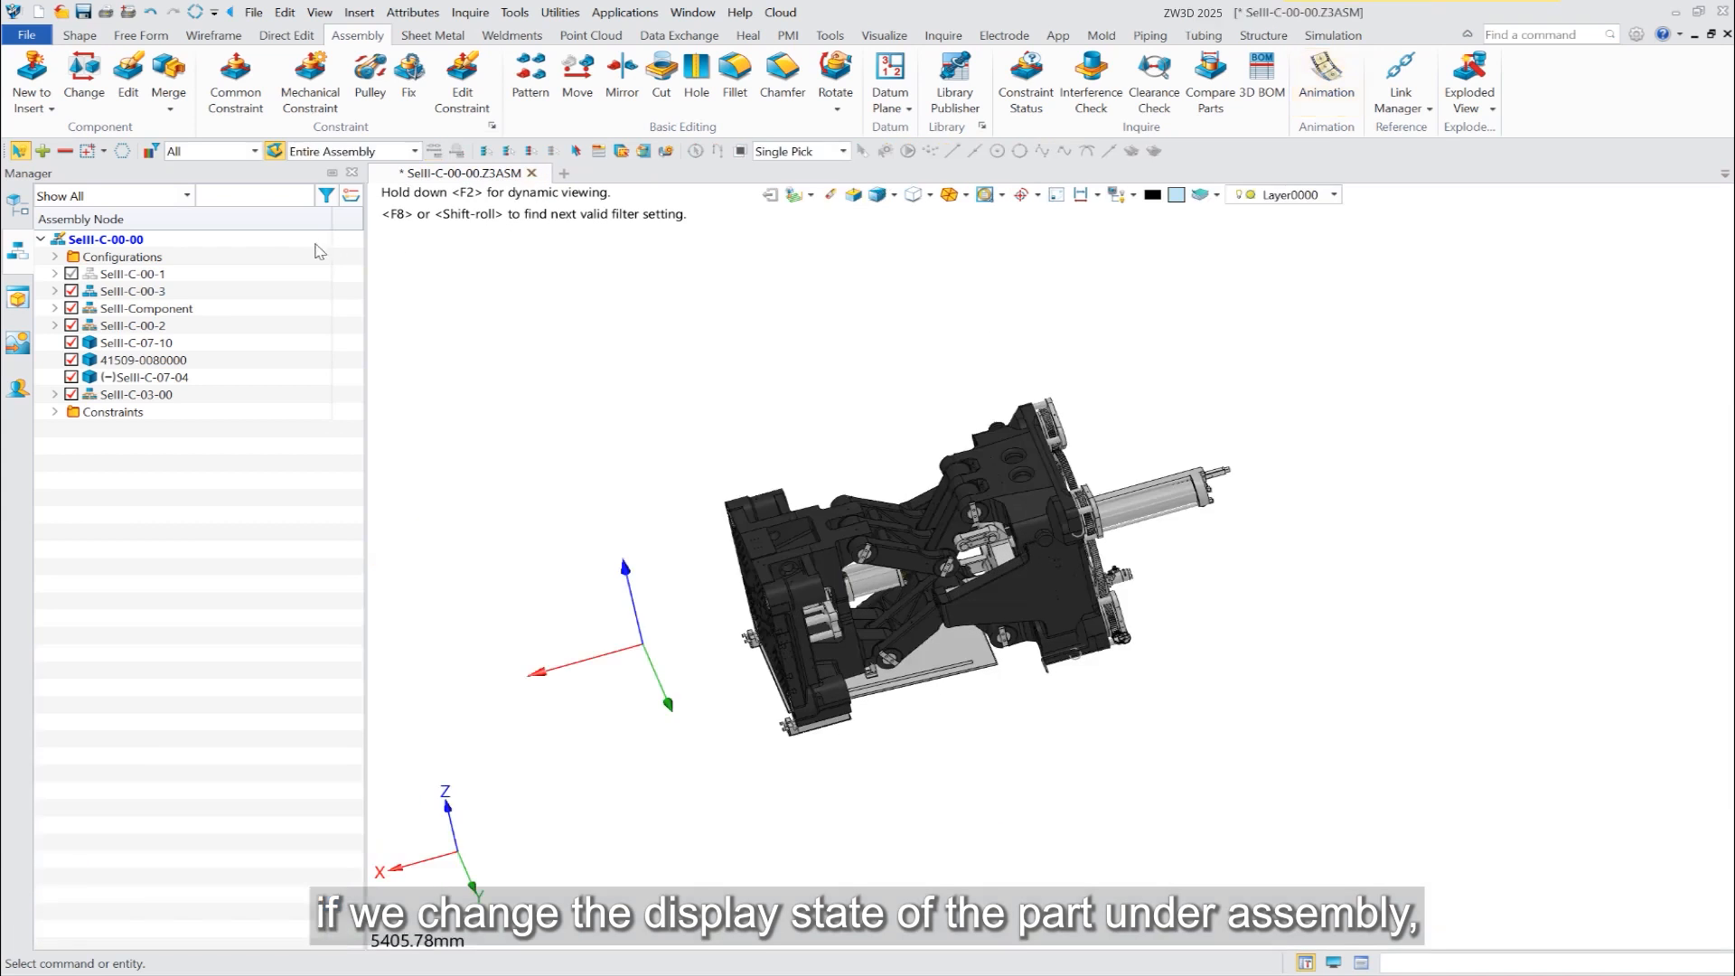
Unblank the SeIII-C-00-1 component in the assembly
{"action": "right_click", "coordinate": [141, 282]}
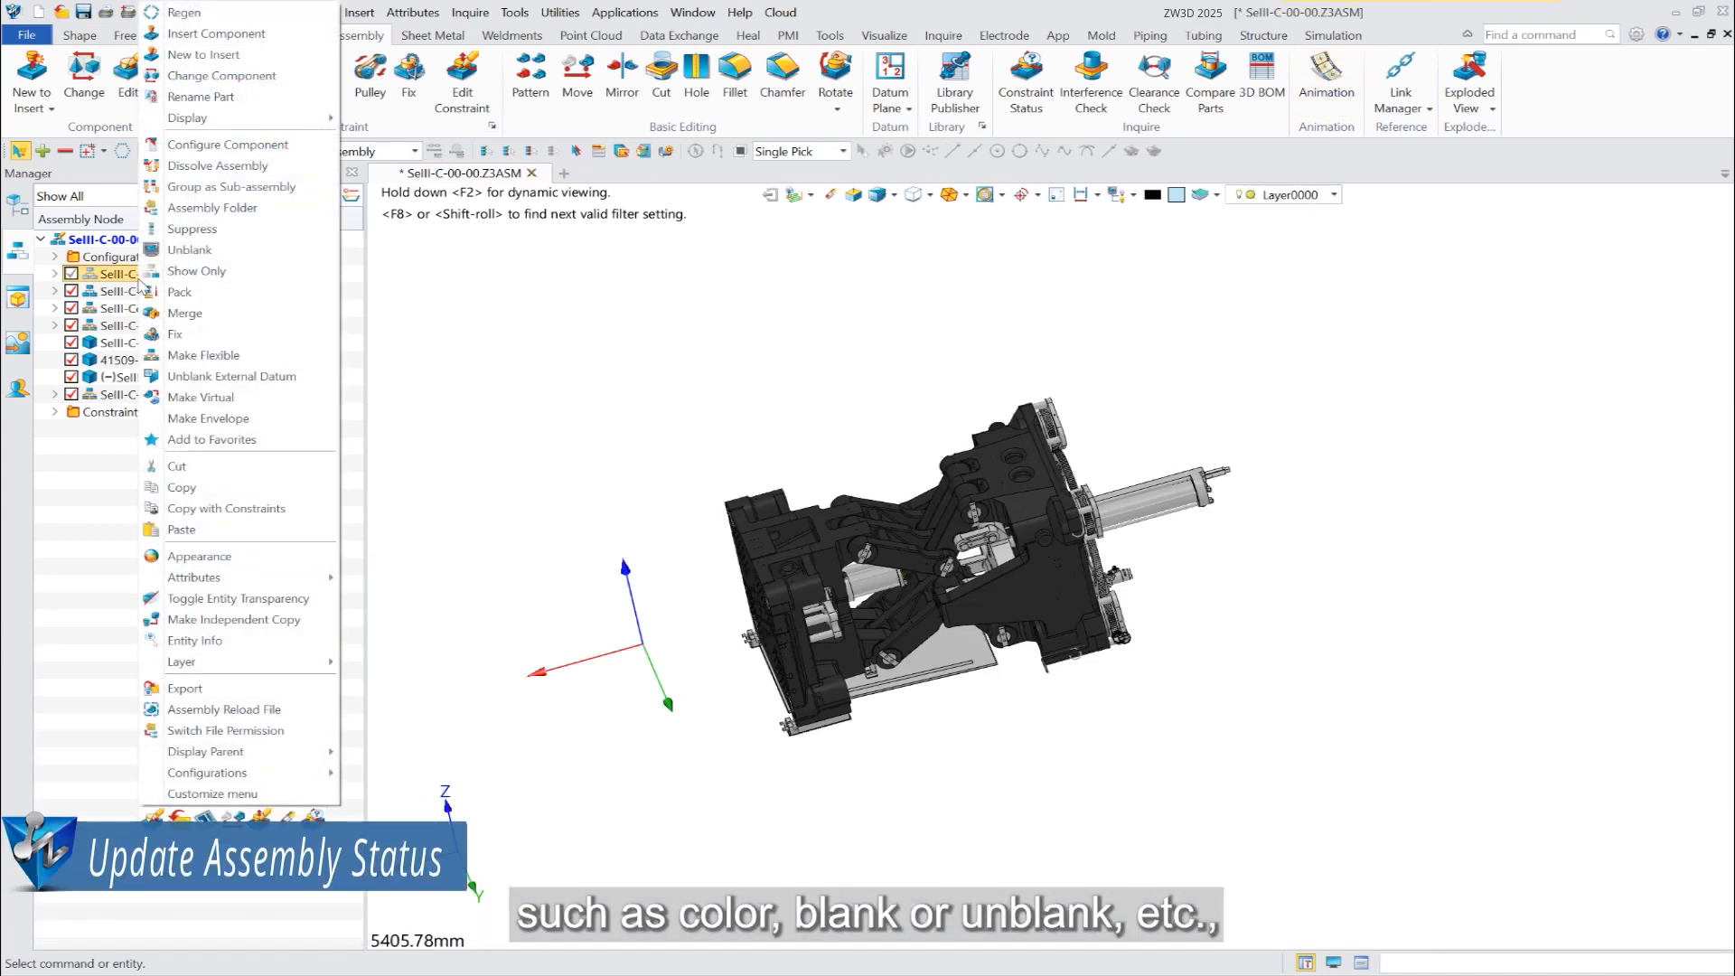
{"action": "left_click", "coordinate": [199, 253]}
{"action": "scroll", "coordinate": [637, 424], "scroll_direction": "down", "scroll_amount": 1}
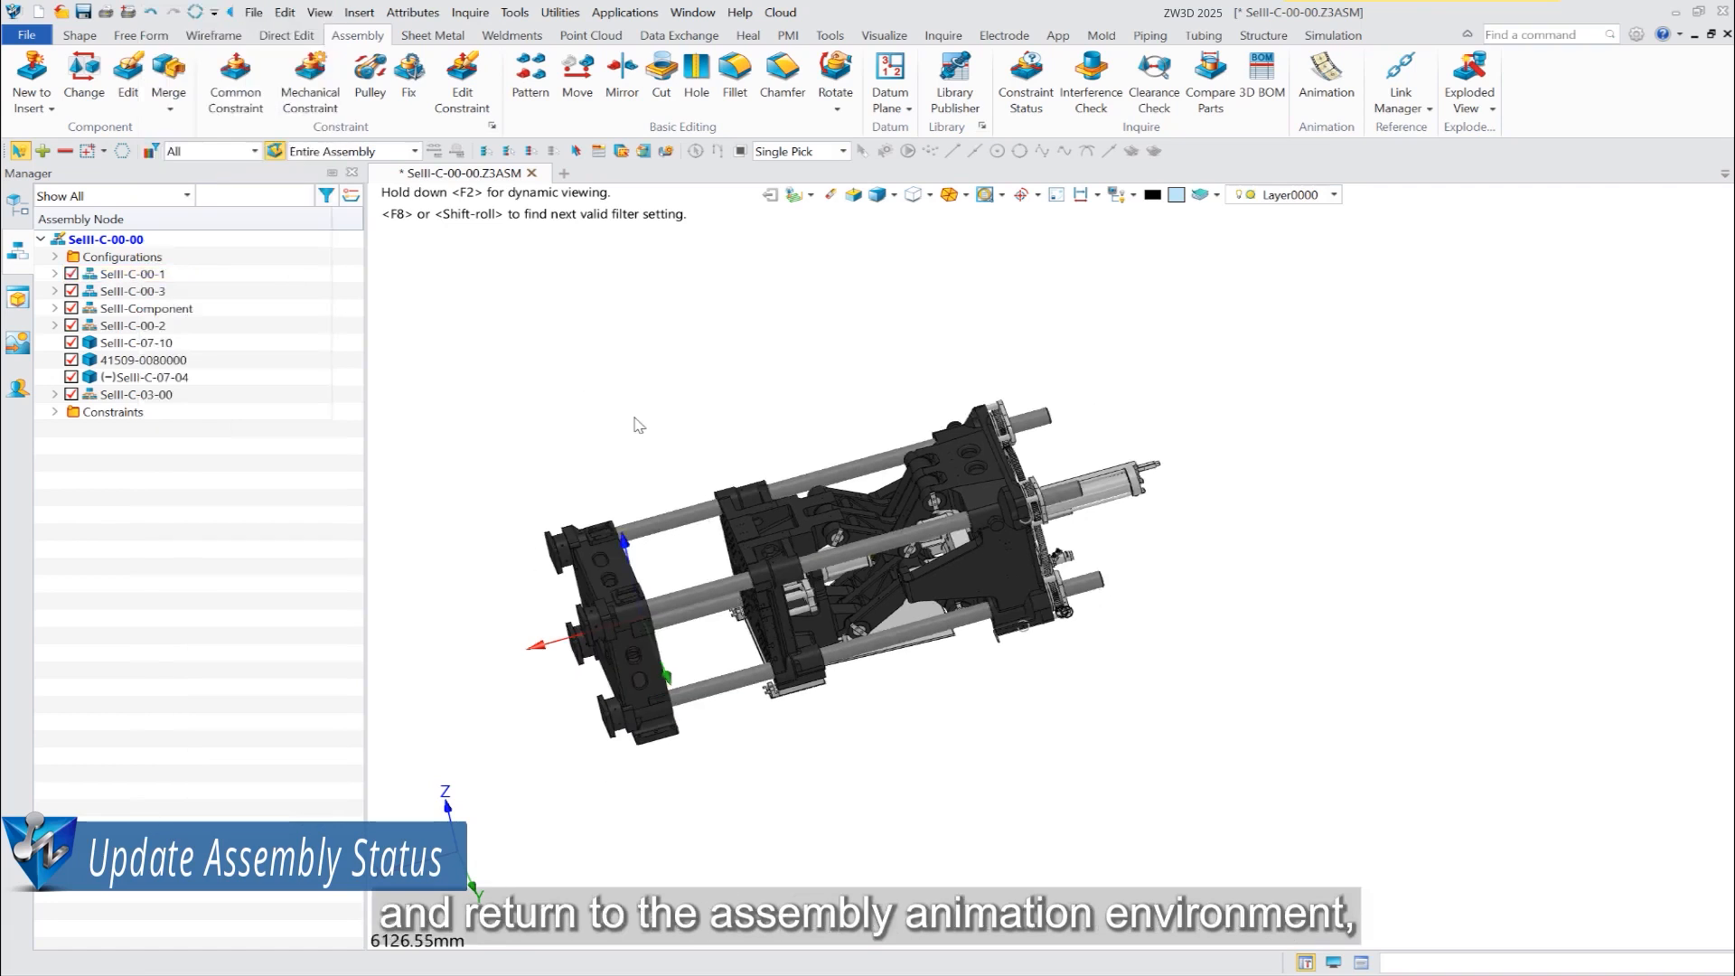
Return to the assembly animation environment, rewind the timeline to 0 s and play the animation
{"action": "left_click", "coordinate": [1328, 101]}
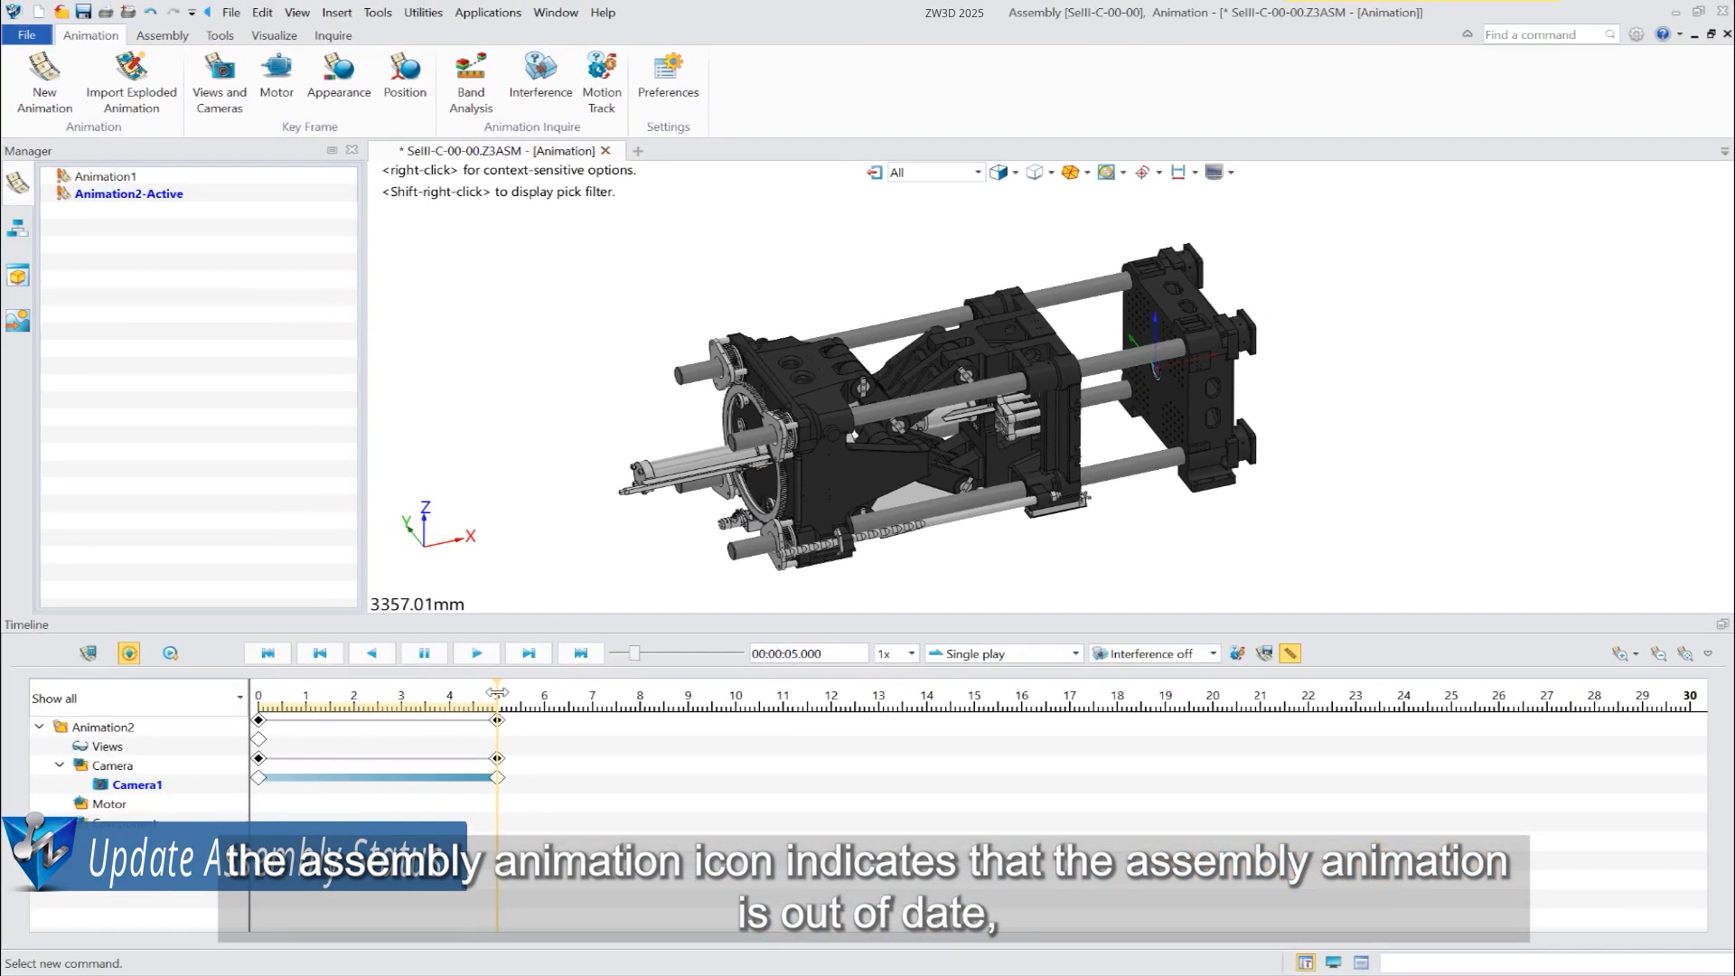
{"action": "left_click_drag", "start_coordinate": [496, 693], "coordinate": [240, 698]}
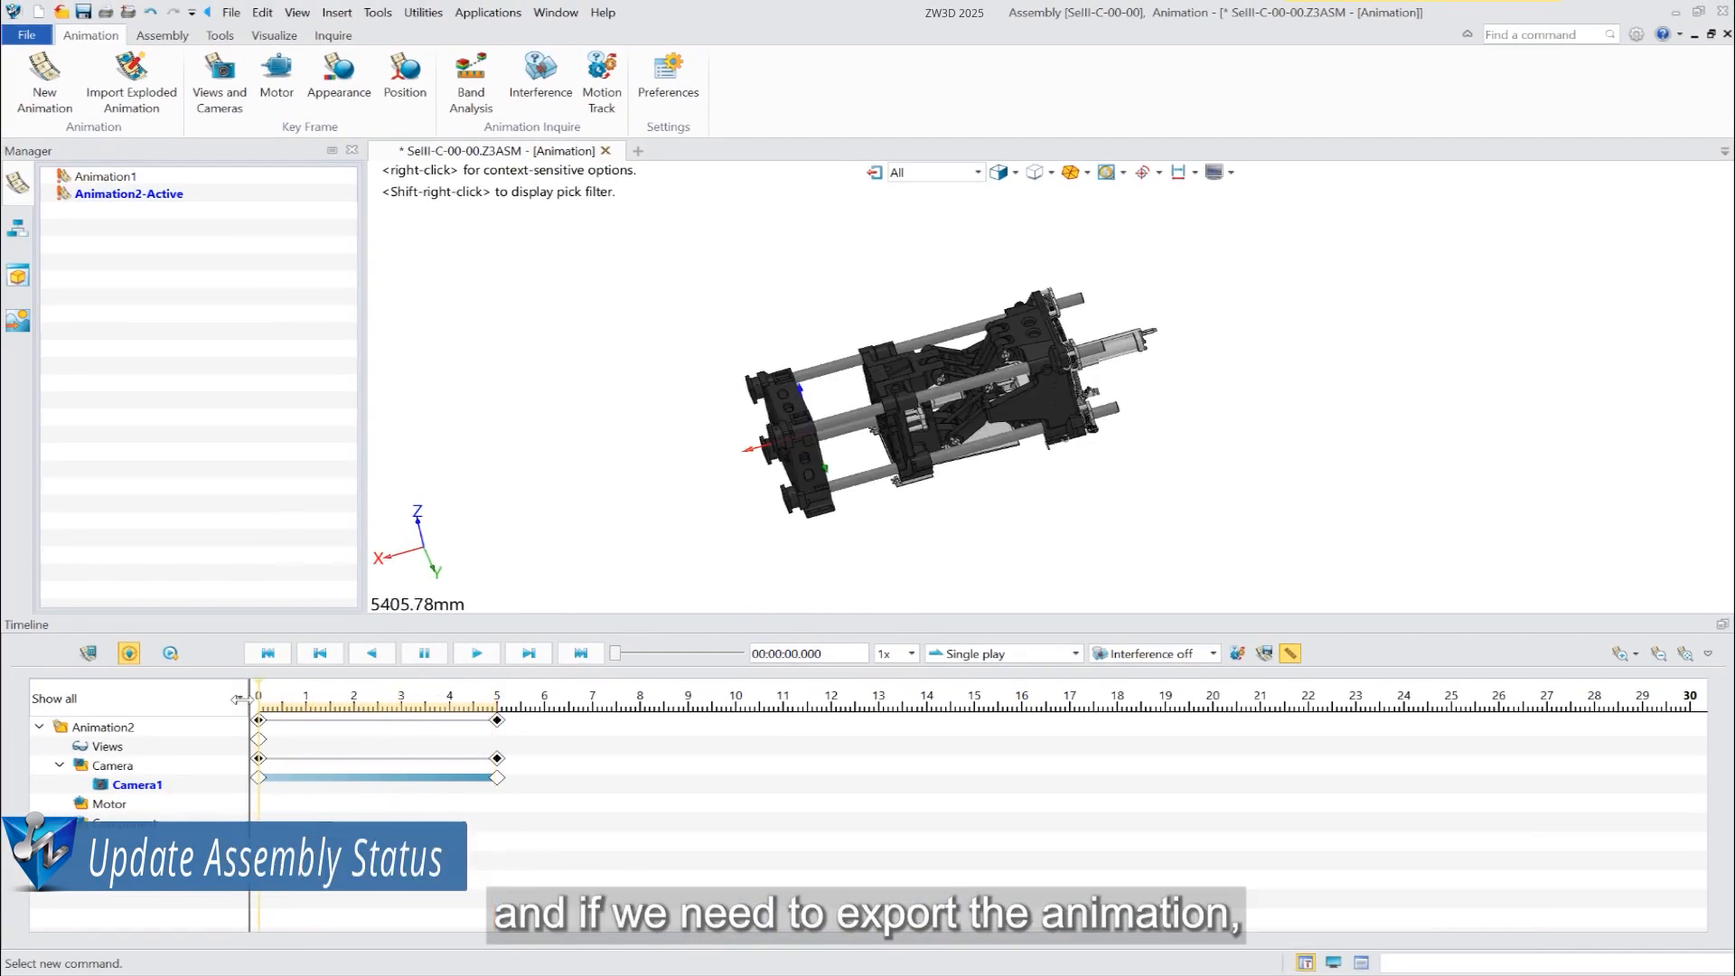
{"action": "left_click", "coordinate": [487, 658]}
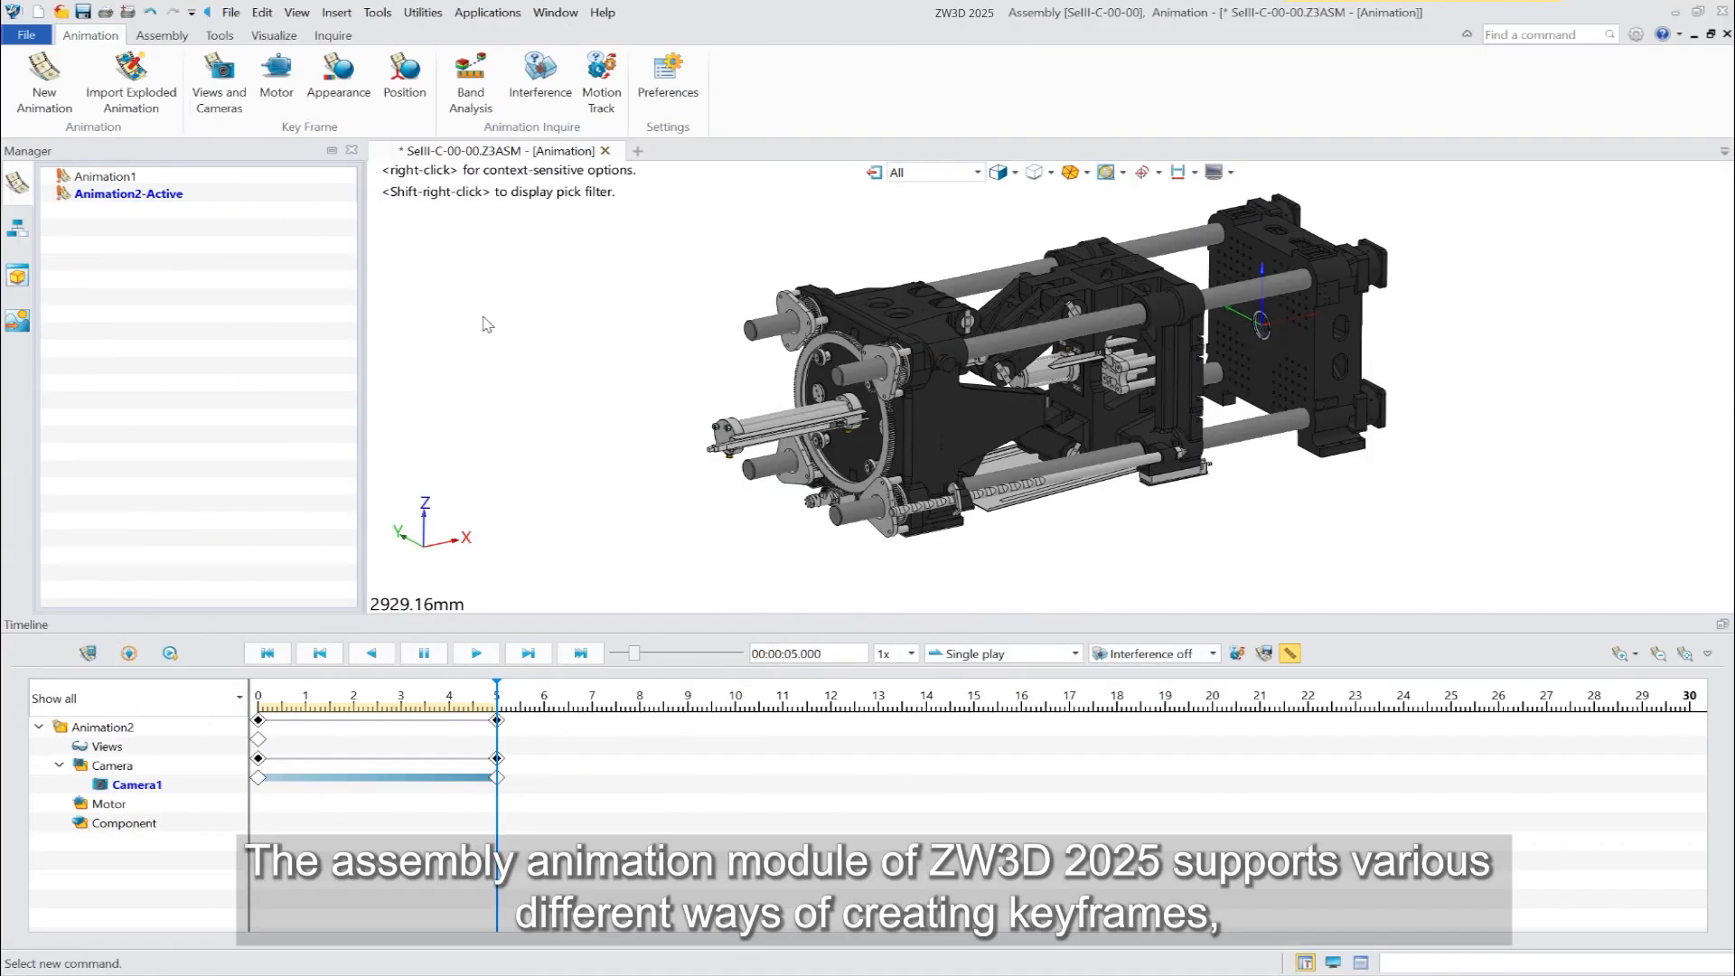
Create a position keyframe for component SeIII-C-00-3_1 at 5 s, keeping the Distance 9 constraint's existing offset
{"action": "left_click", "coordinate": [394, 80]}
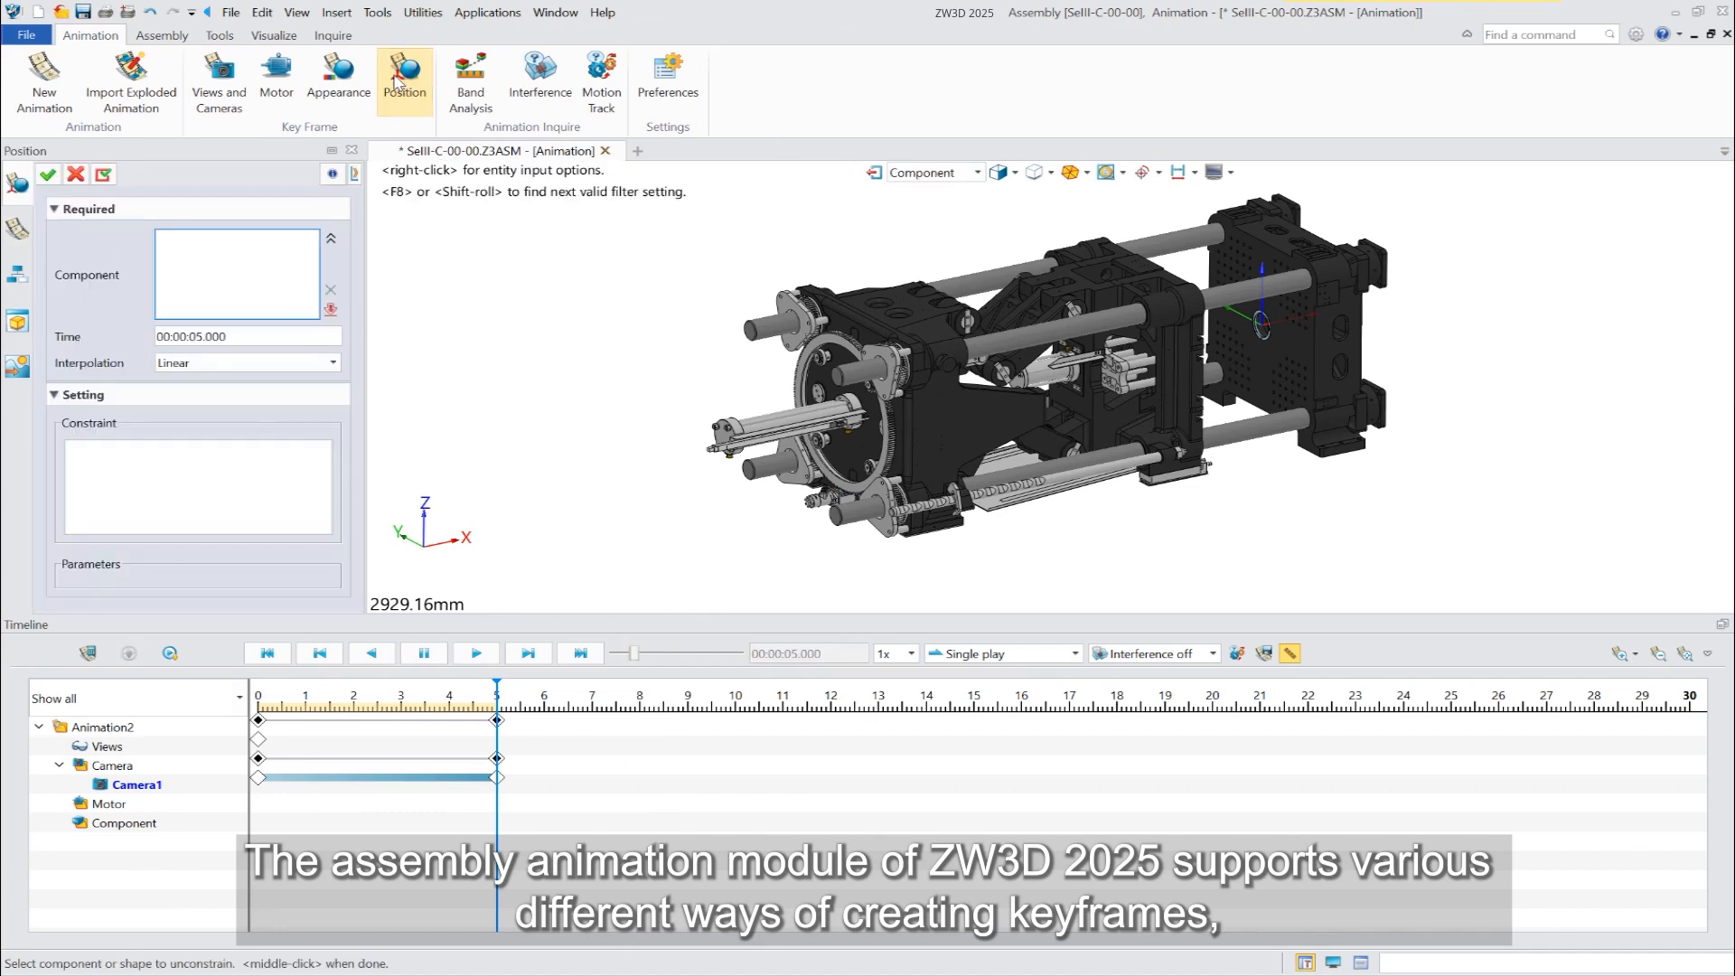
{"action": "left_click", "coordinate": [940, 360]}
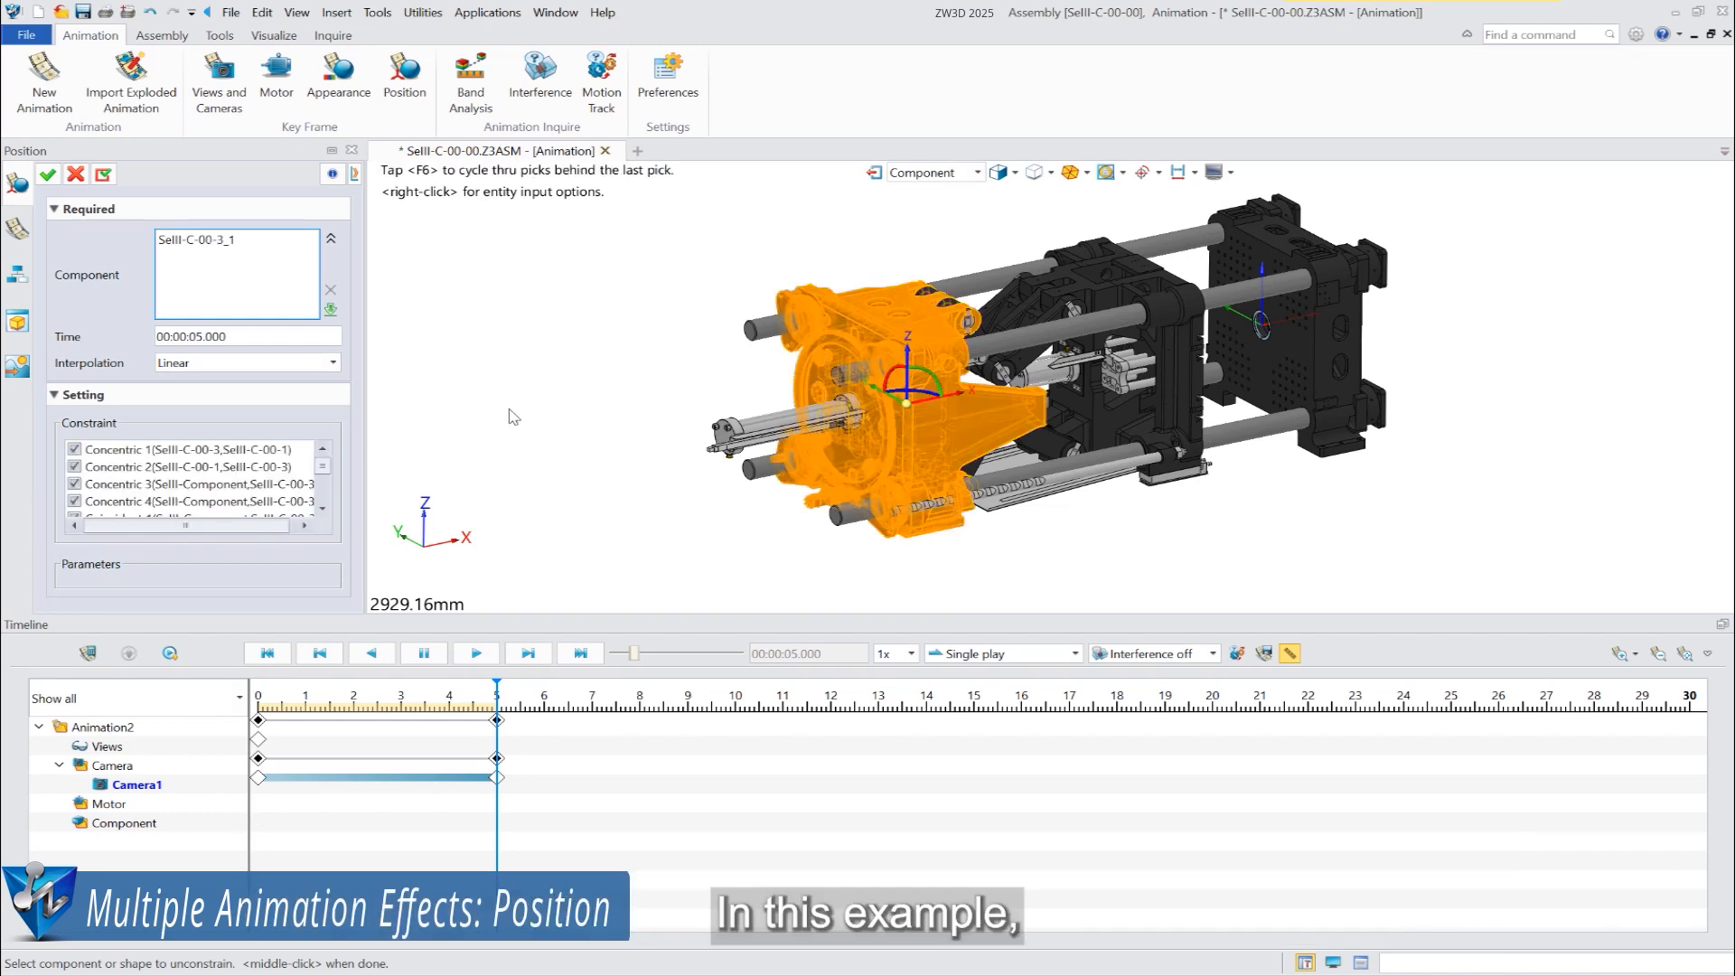
{"action": "left_click_drag", "start_coordinate": [325, 472], "coordinate": [323, 515]}
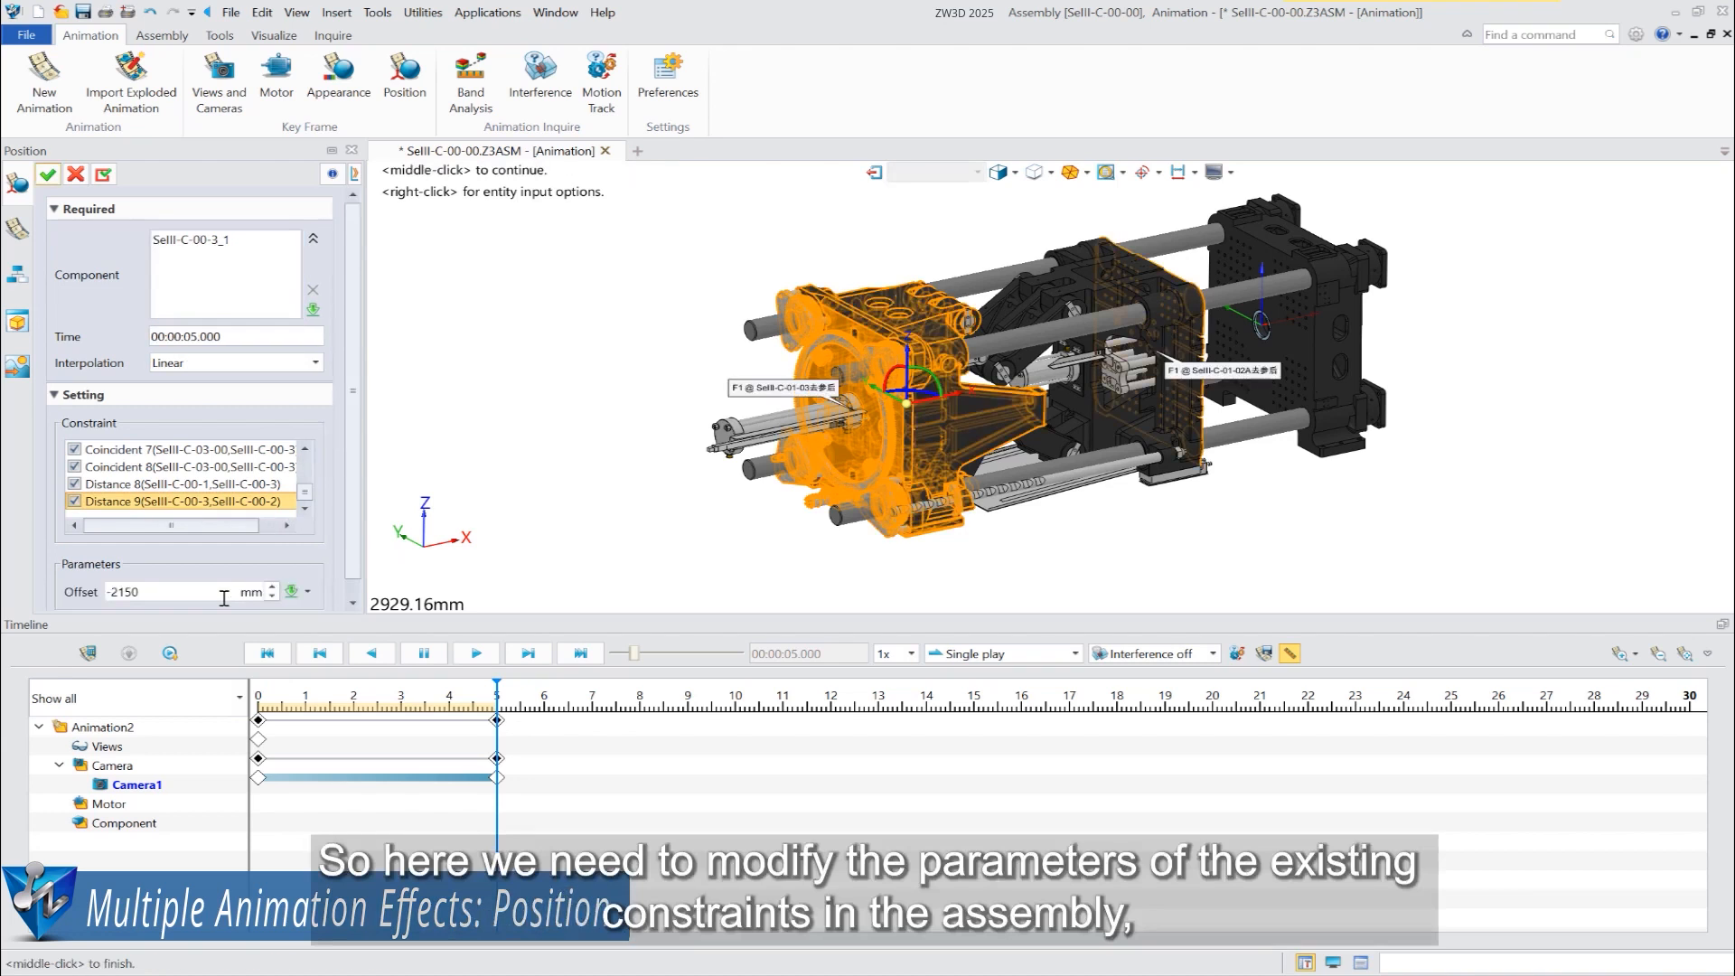
{"action": "left_click", "coordinate": [48, 173]}
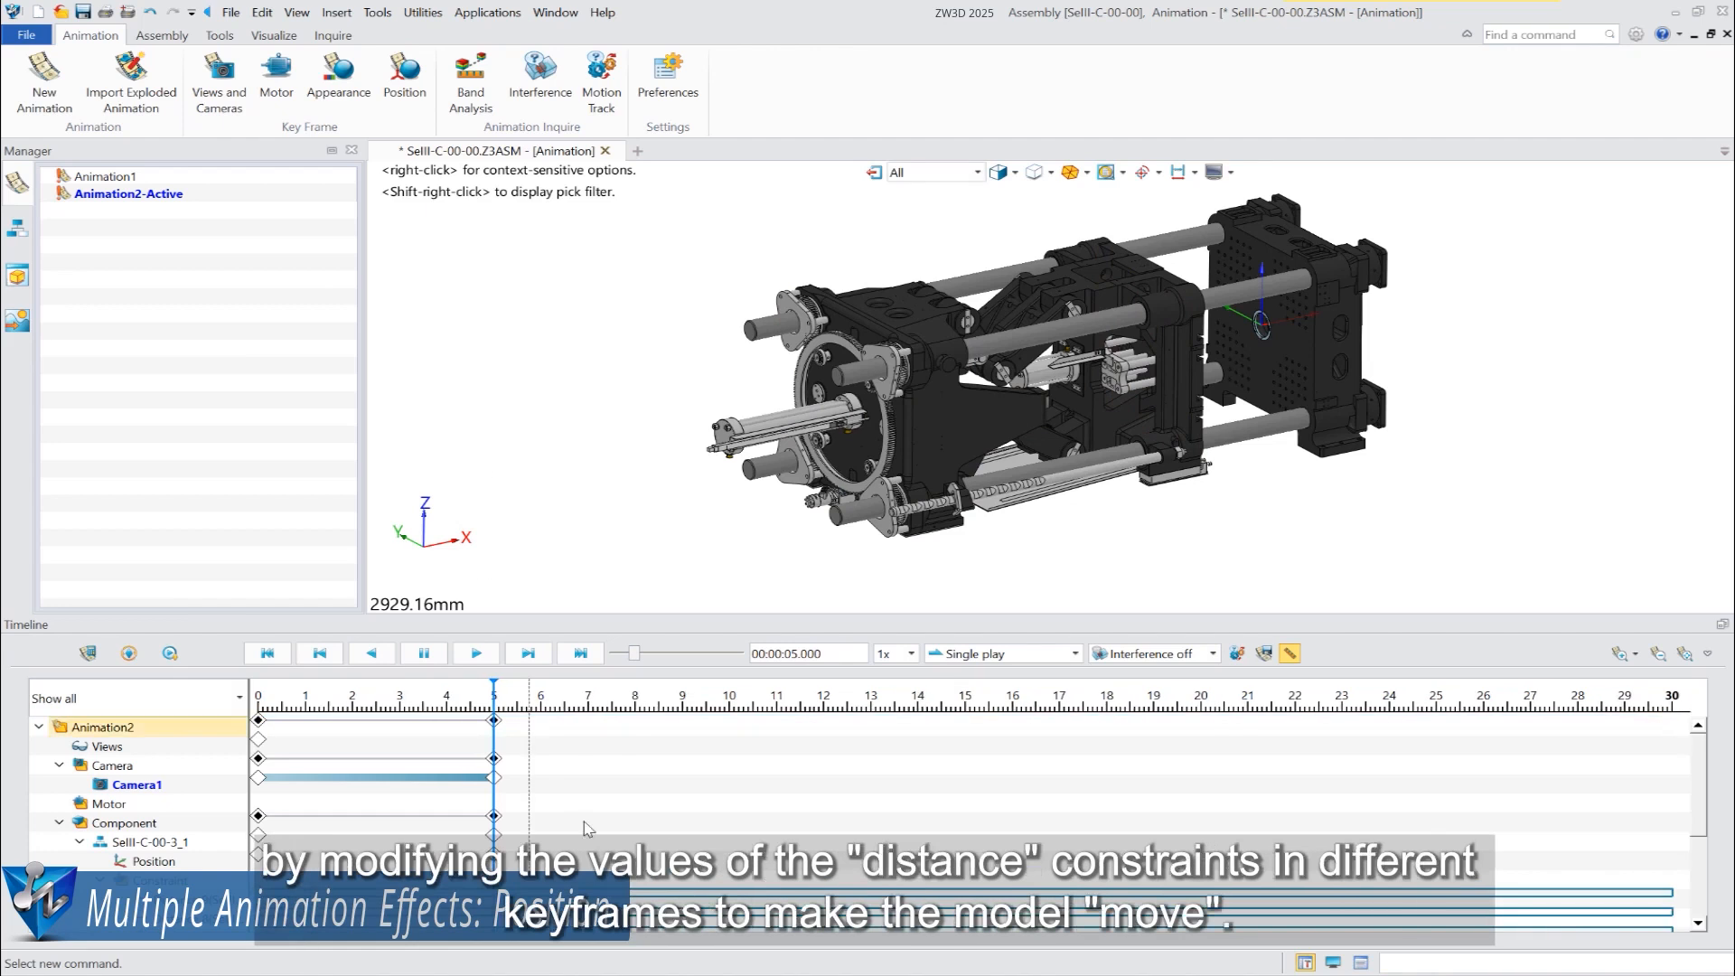
{"action": "scroll", "coordinate": [588, 793], "scroll_direction": "down", "scroll_amount": 3}
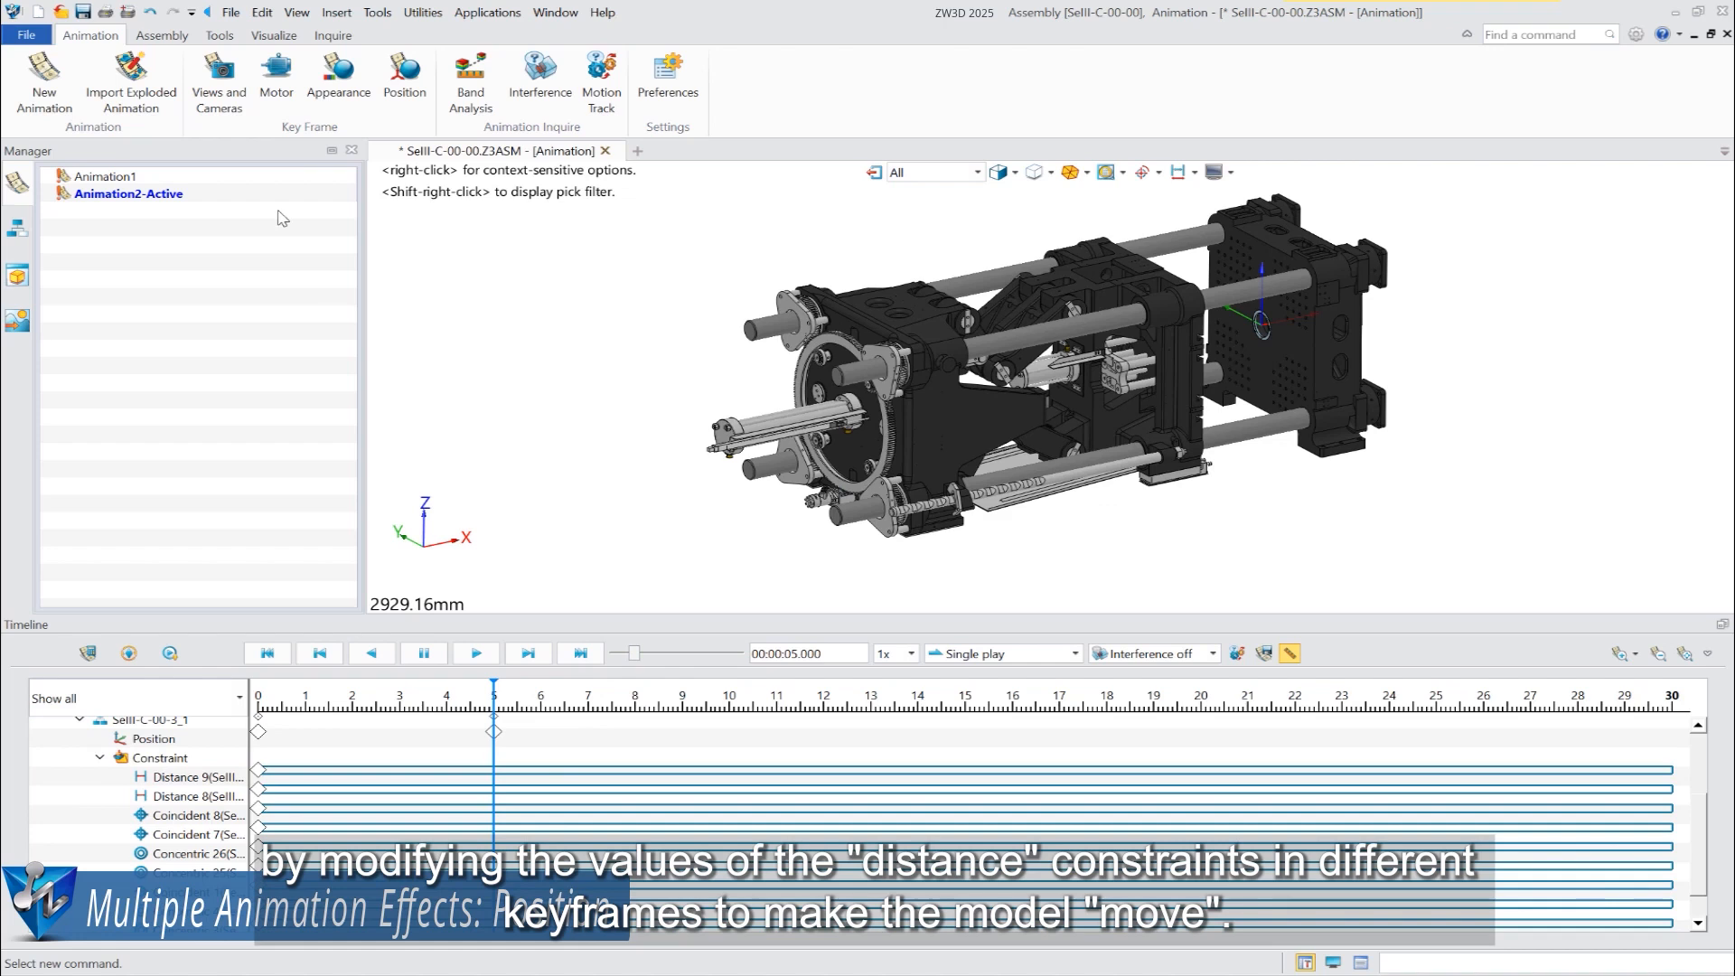
Create a position keyframe for SeIII-C-00-3_1 at 8 s with the Distance 9 offset set to -2450 mm
{"action": "left_click", "coordinate": [425, 97]}
{"action": "left_click", "coordinate": [827, 384]}
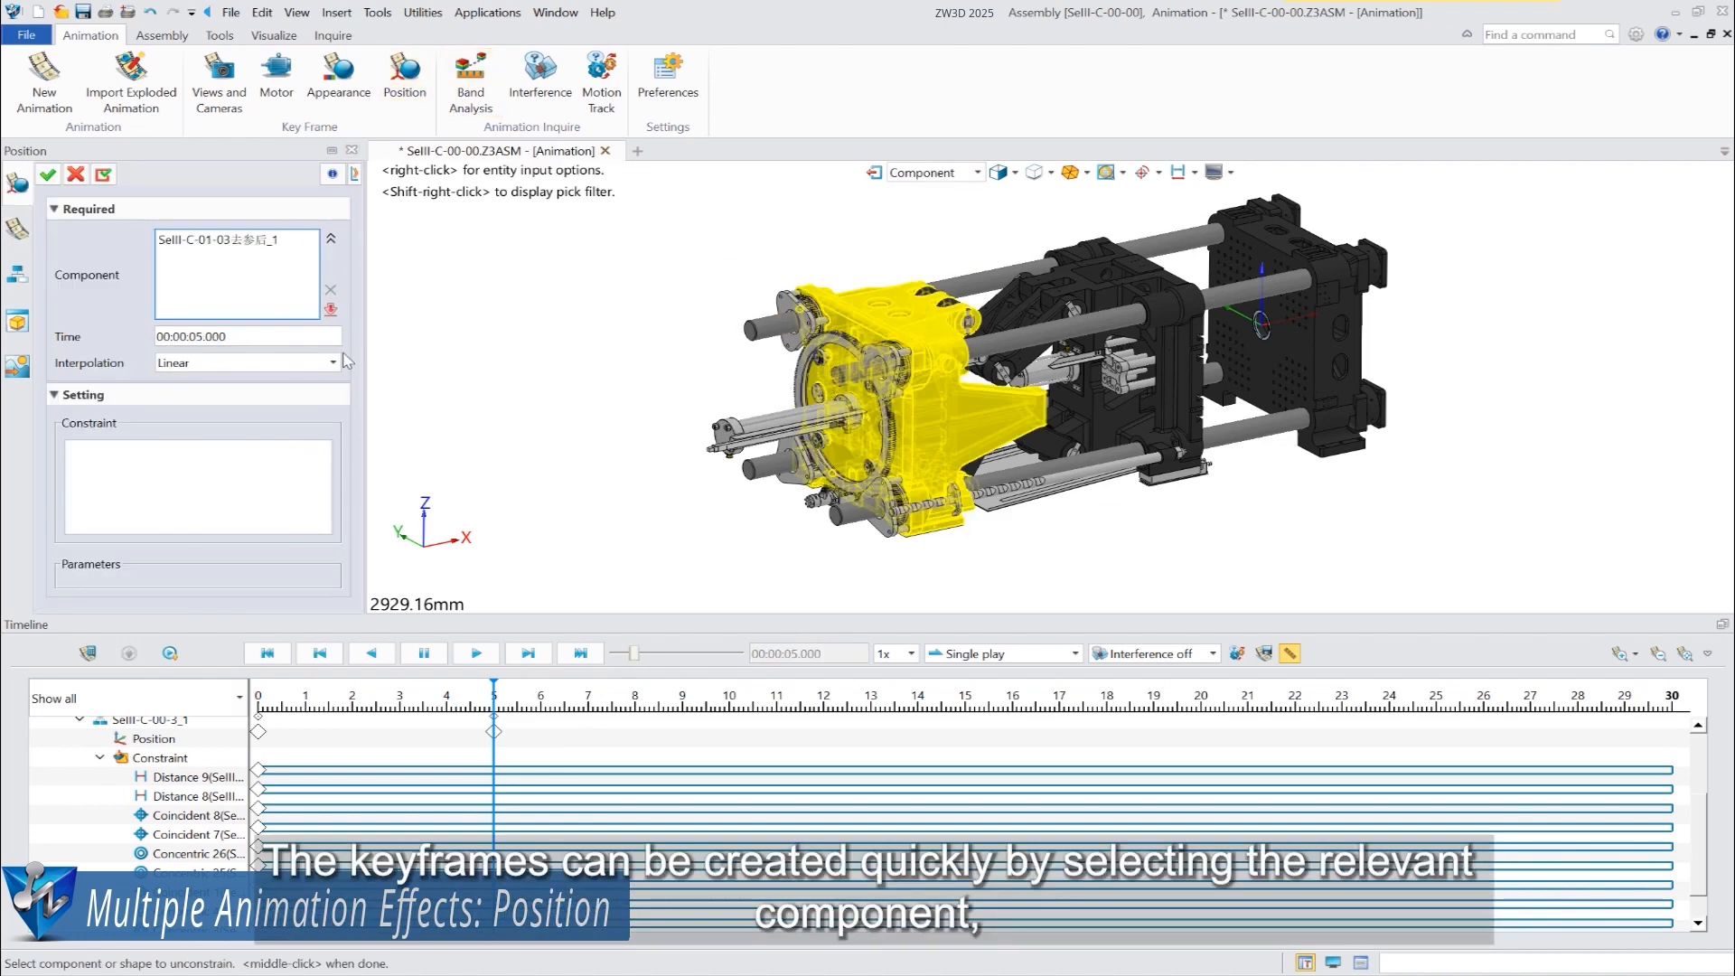
{"action": "triple_click", "coordinate": [257, 337]}
{"action": "type", "text": "8"}
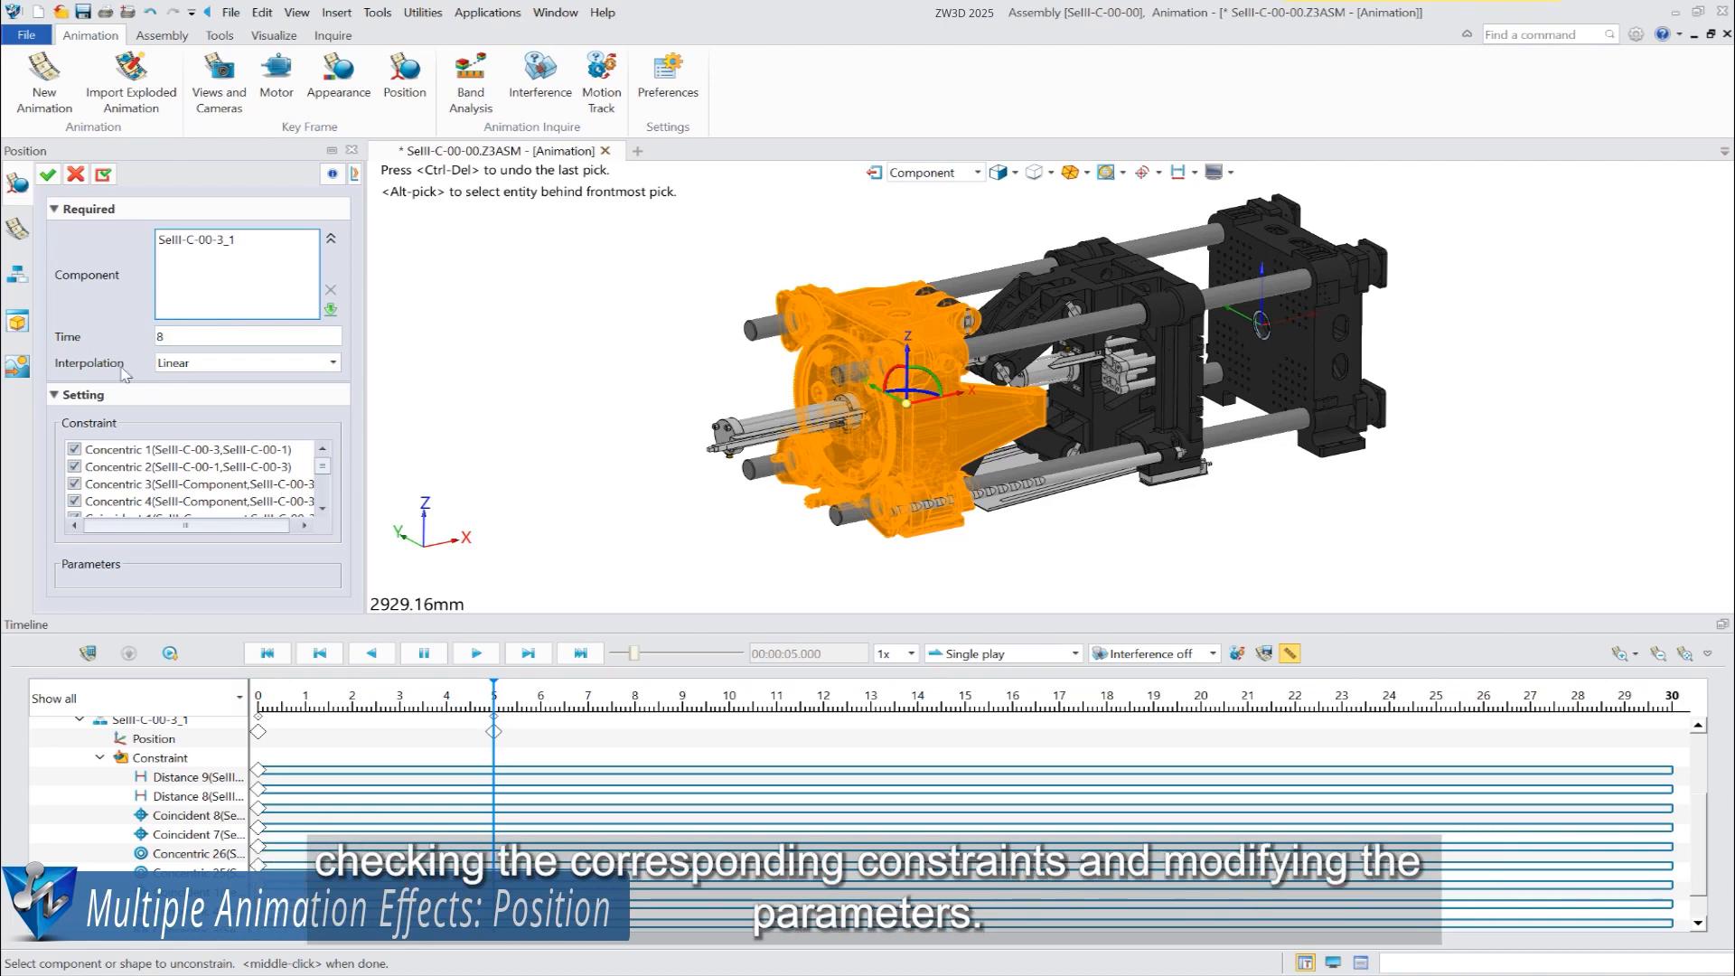
{"action": "left_click_drag", "start_coordinate": [323, 466], "coordinate": [326, 525]}
{"action": "left_click", "coordinate": [181, 501]}
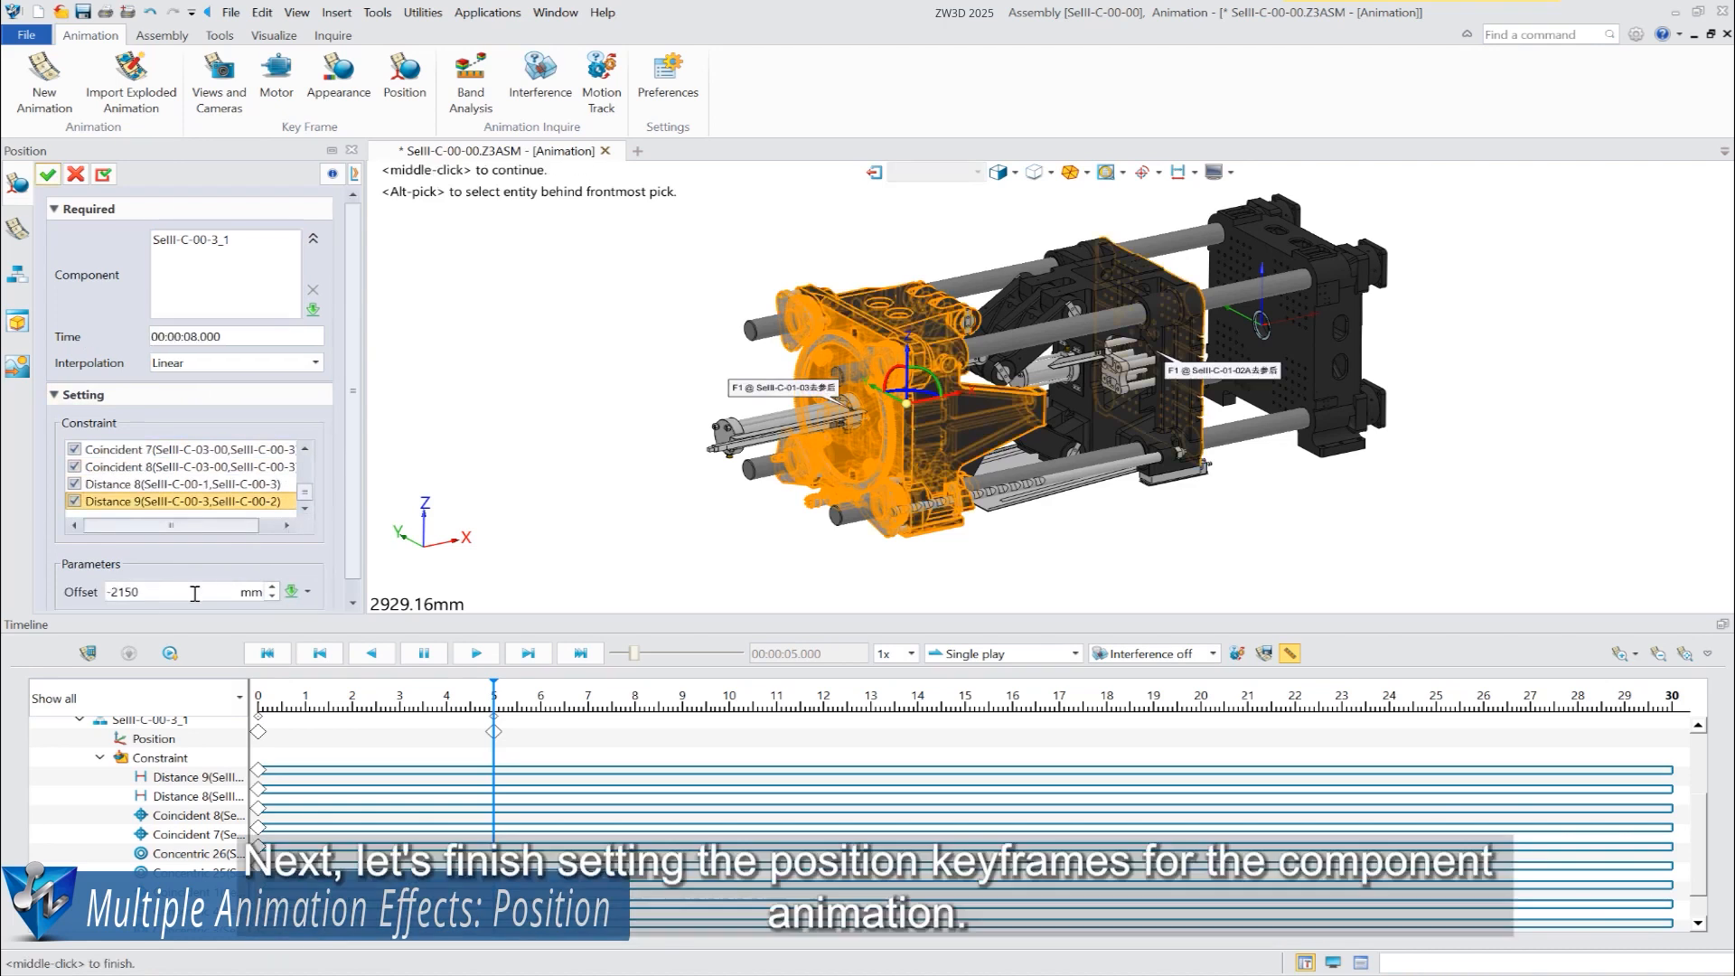
{"action": "left_click", "coordinate": [196, 592]}
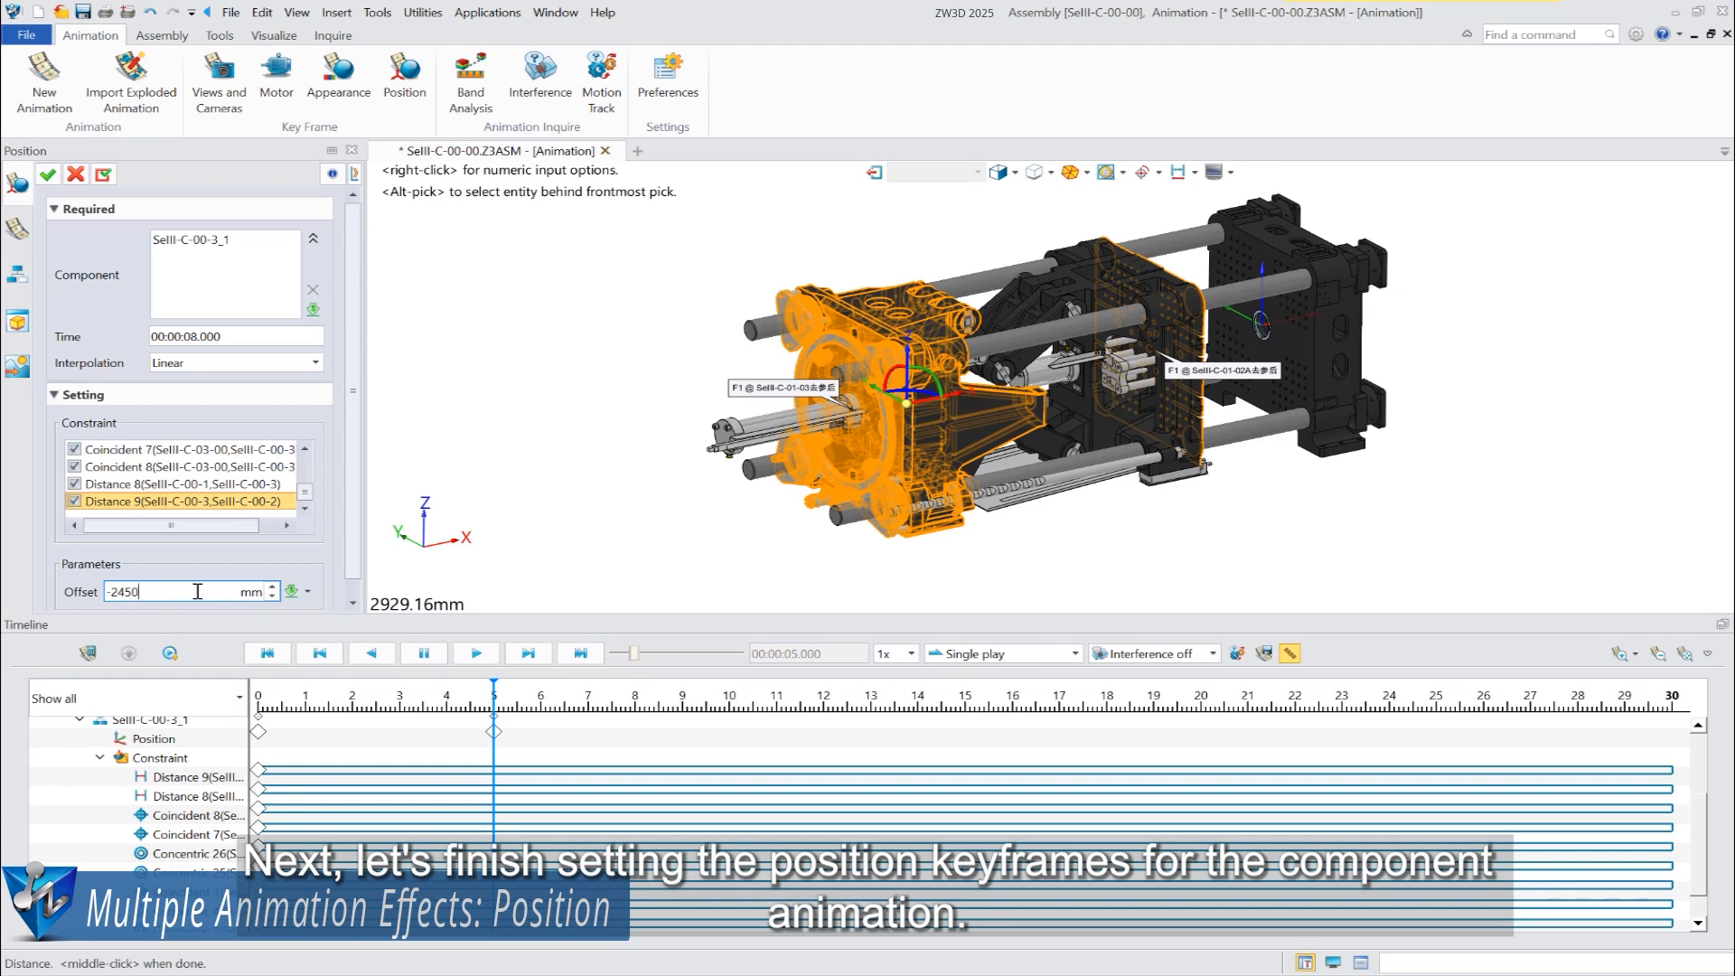
{"action": "left_click", "coordinate": [47, 173]}
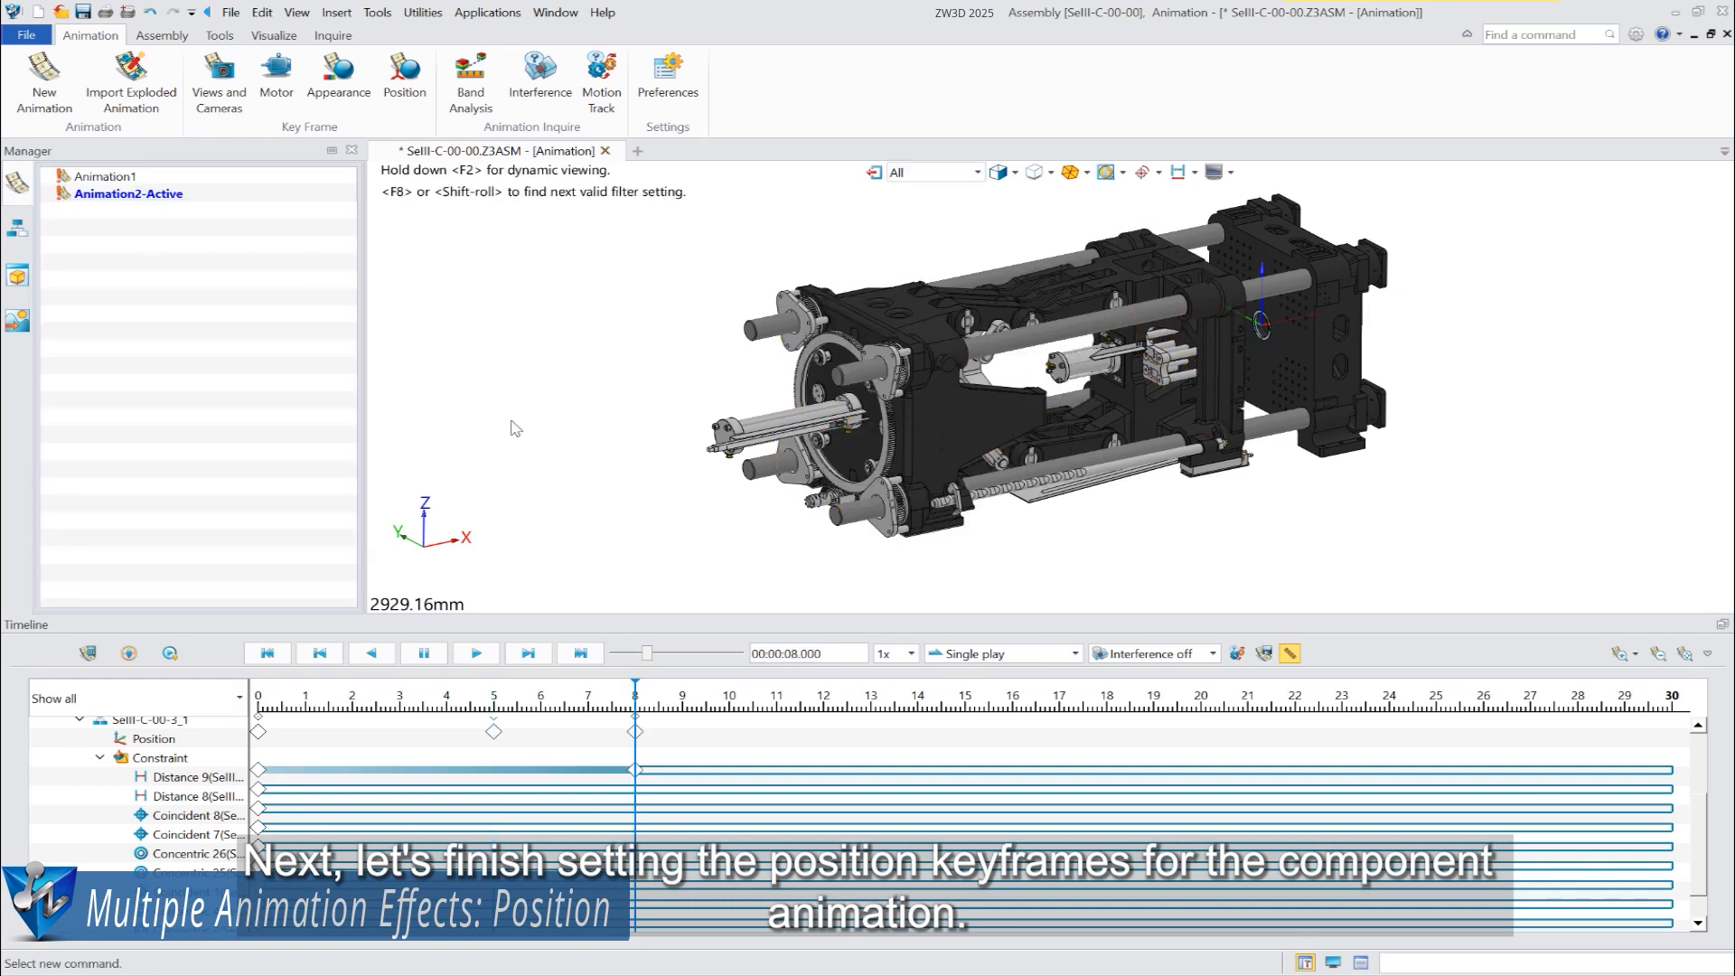
Create a position keyframe for SeIII-C-00-3_1 at 10 s with a changed Distance 9 offset
{"action": "left_click", "coordinate": [404, 77]}
{"action": "left_click", "coordinate": [826, 371]}
{"action": "type", "text": "10"}
{"action": "scroll", "coordinate": [225, 450], "scroll_direction": "down", "scroll_amount": 8}
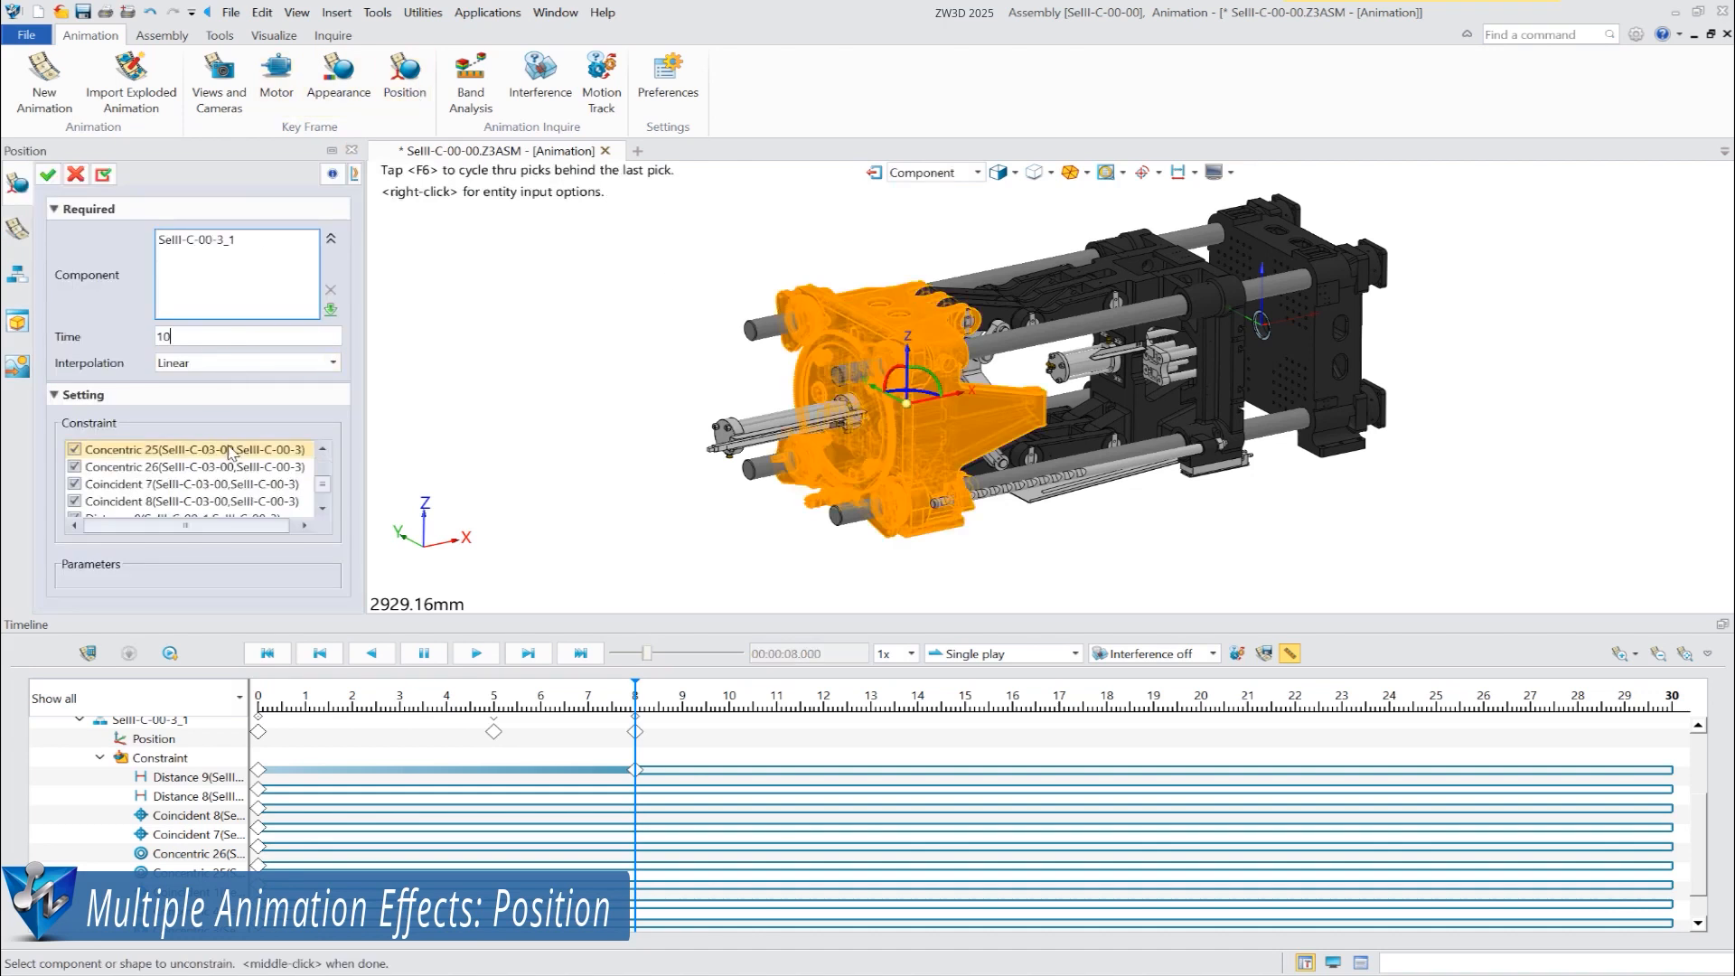
{"action": "left_click", "coordinate": [172, 501]}
{"action": "left_click", "coordinate": [178, 592]}
{"action": "key", "text": "BackSpace"}
{"action": "type", "text": "0"}
{"action": "left_click", "coordinate": [46, 177]}
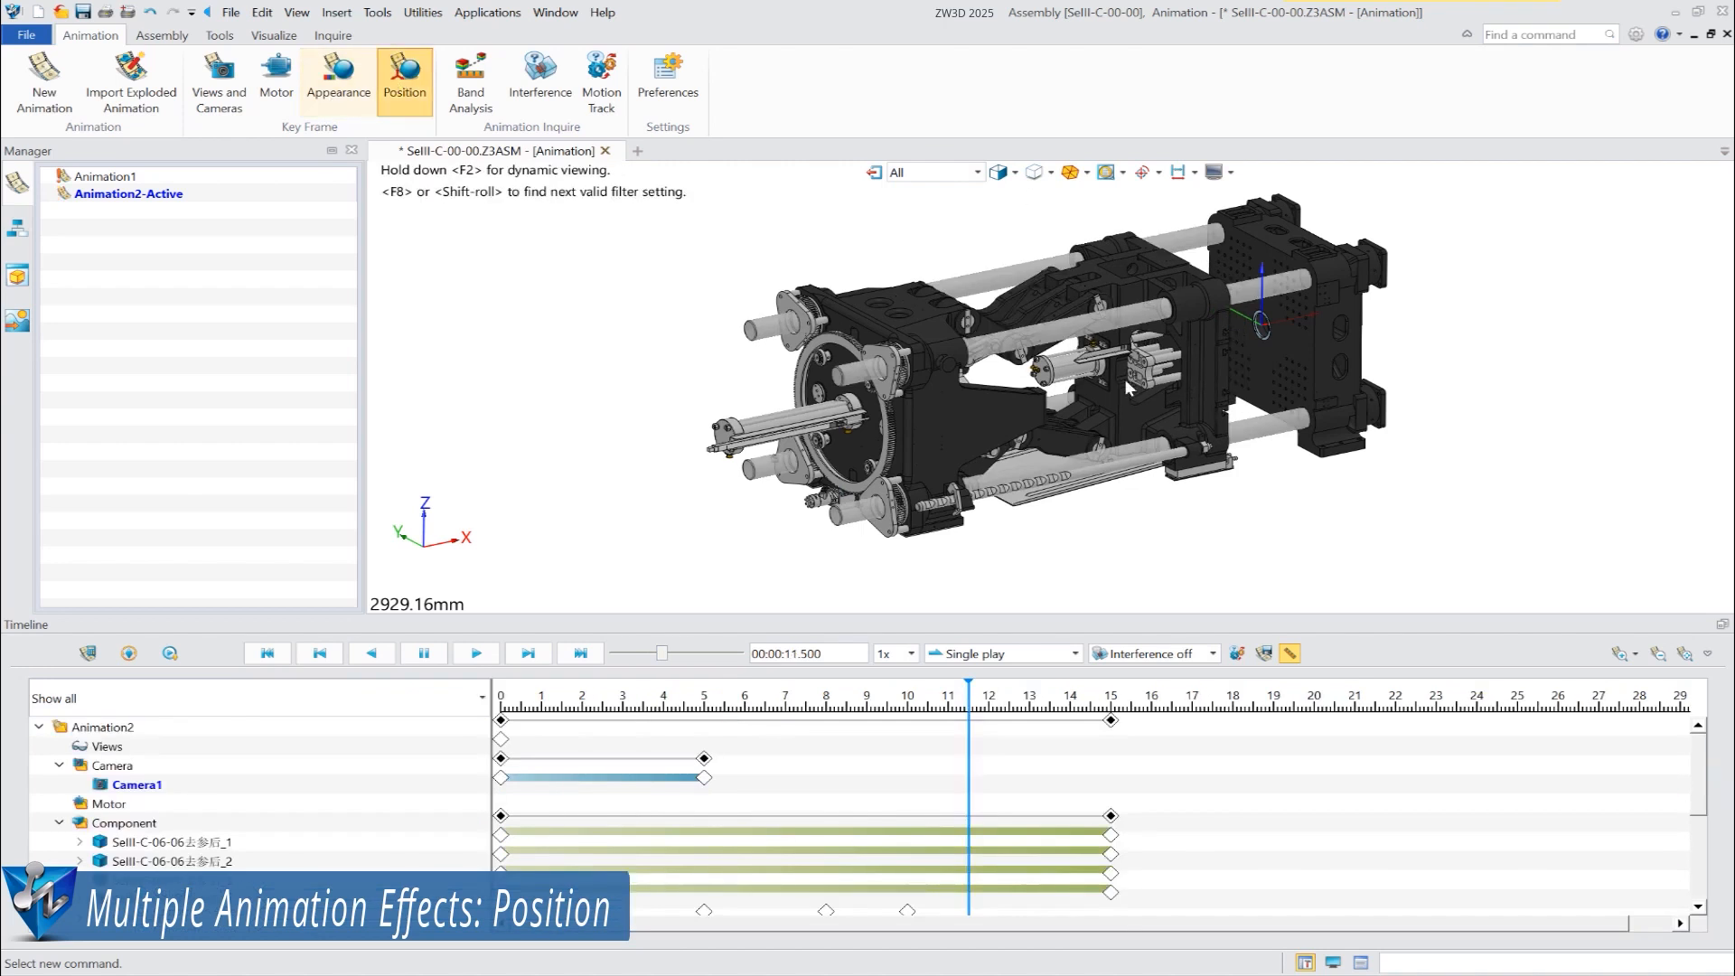
Create a position keyframe for SeIII-C-04-08-00去参后_1 at 12.5 s with the Distance 2 offset set to 250 mm
{"action": "left_click", "coordinate": [405, 77]}
{"action": "left_click", "coordinate": [1103, 361]}
{"action": "type", "text": "12.5"}
{"action": "scroll", "coordinate": [166, 500], "scroll_direction": "down", "scroll_amount": 3}
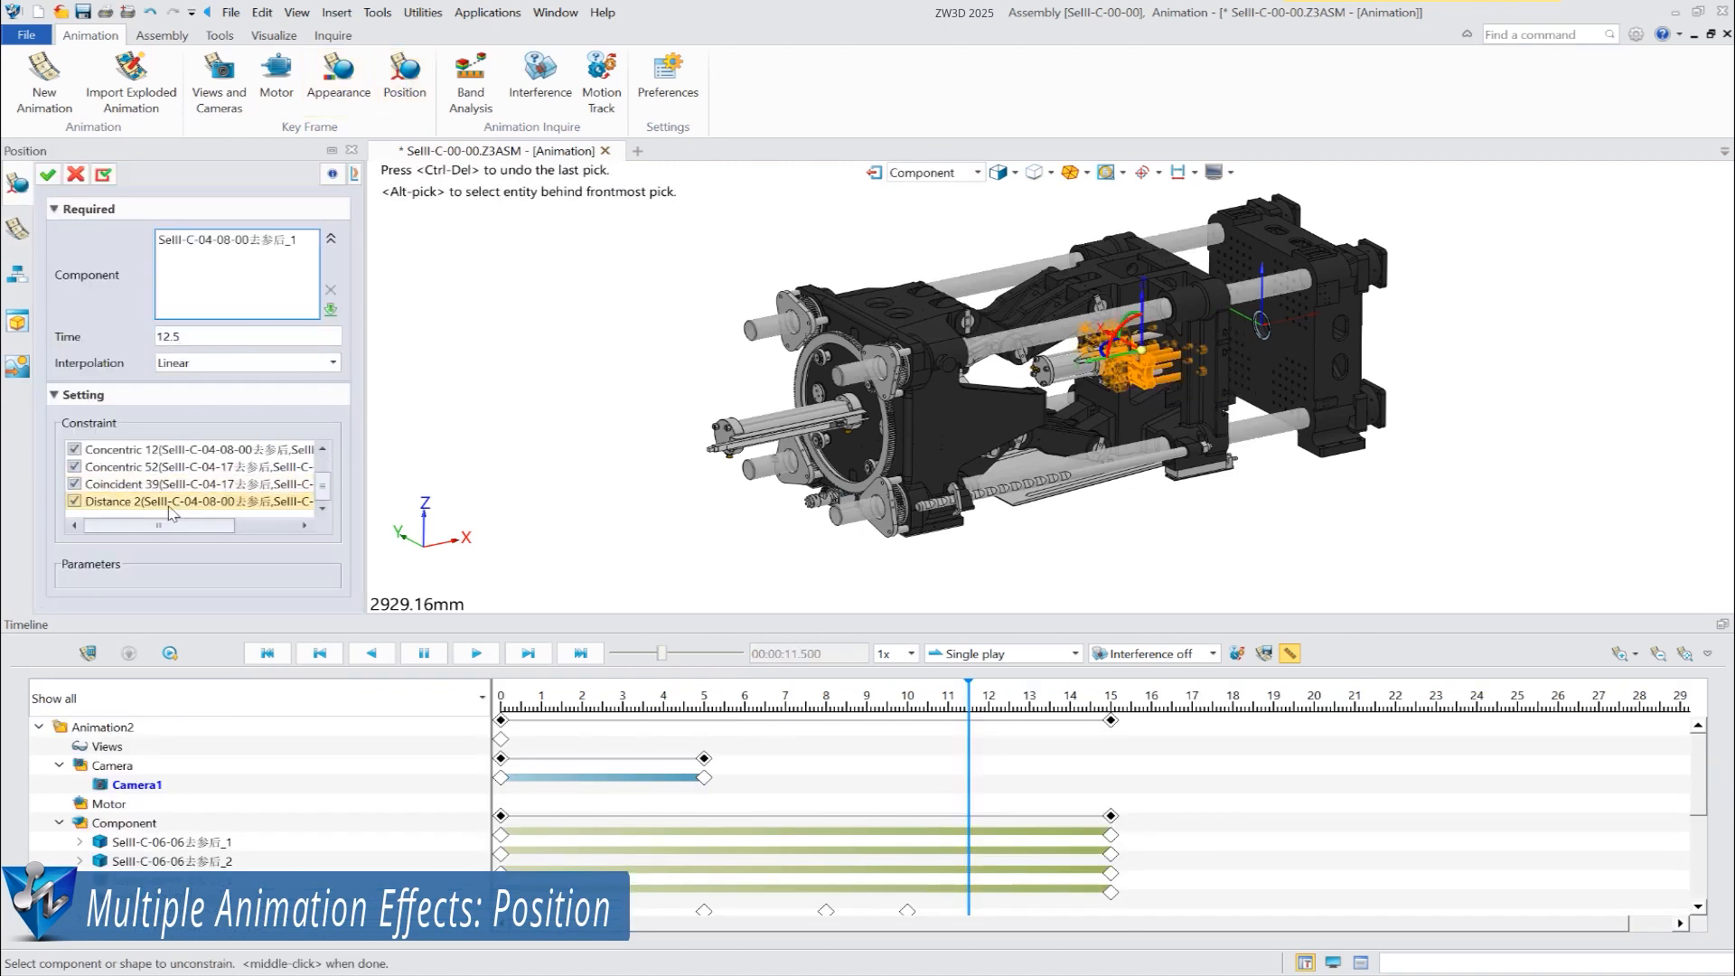
{"action": "left_click", "coordinate": [166, 504]}
{"action": "left_click", "coordinate": [135, 591]}
{"action": "type", "text": "250"}
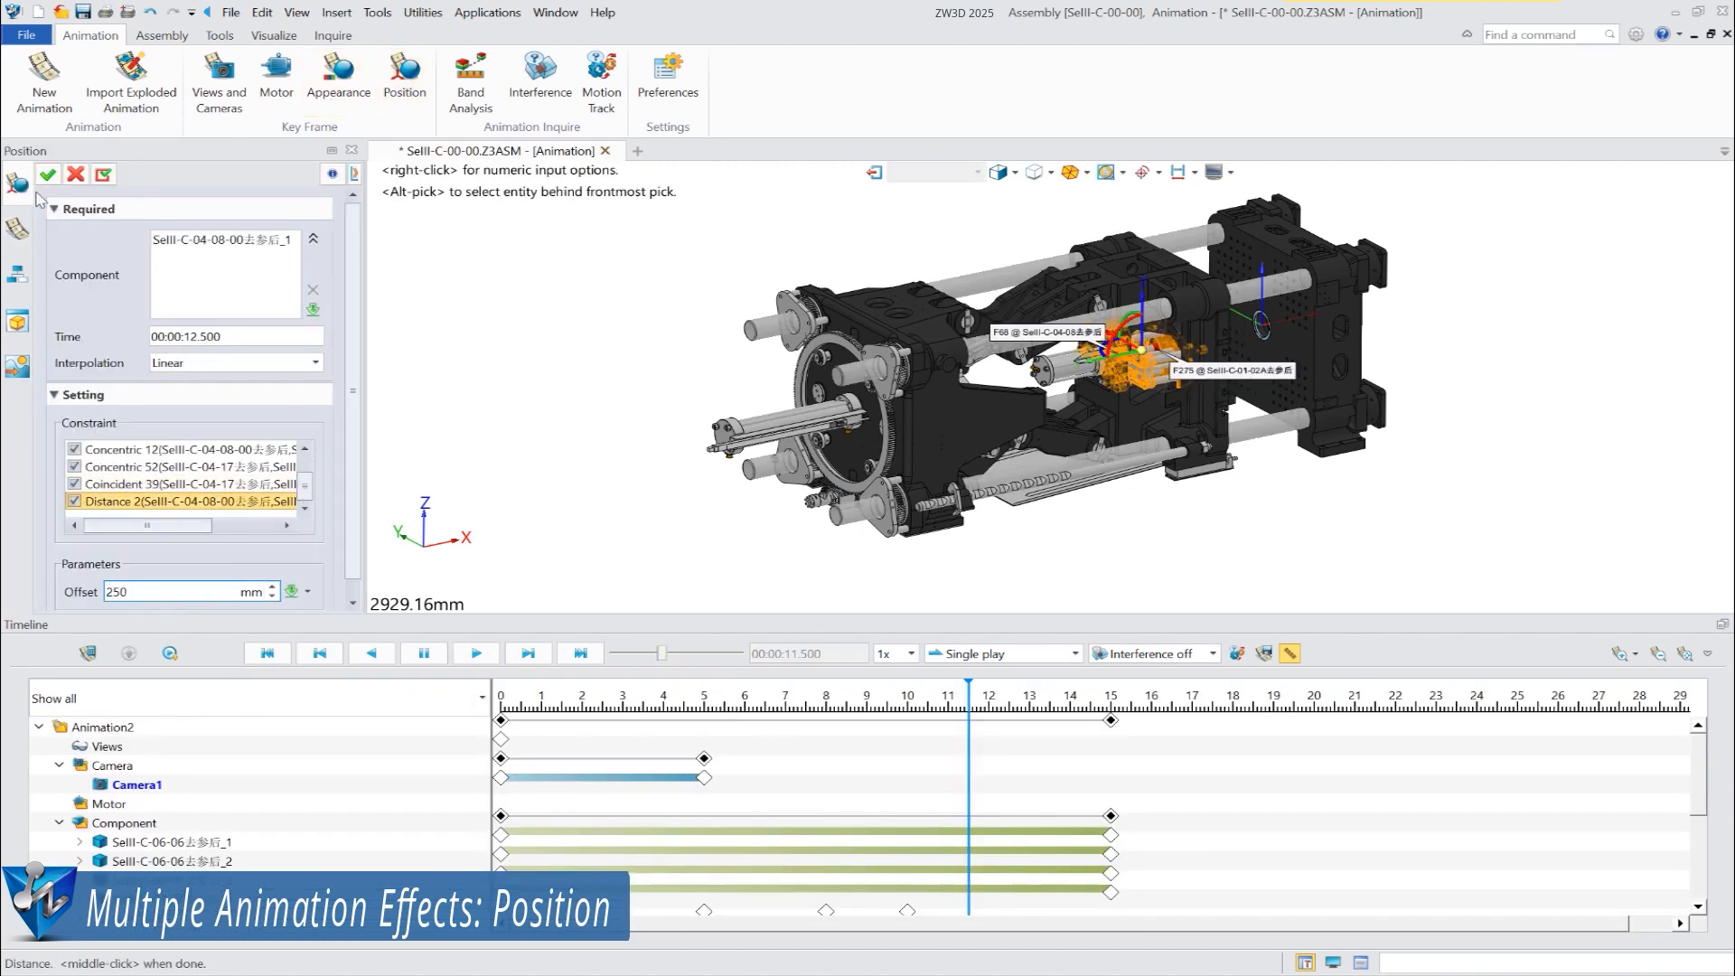
{"action": "middle_click", "coordinate": [638, 422]}
Create a position keyframe for SeIII-C-04-08-00去参后_1 at 13.5 s with the Distance 2 offset set to 0 mm
{"action": "left_click", "coordinate": [404, 89]}
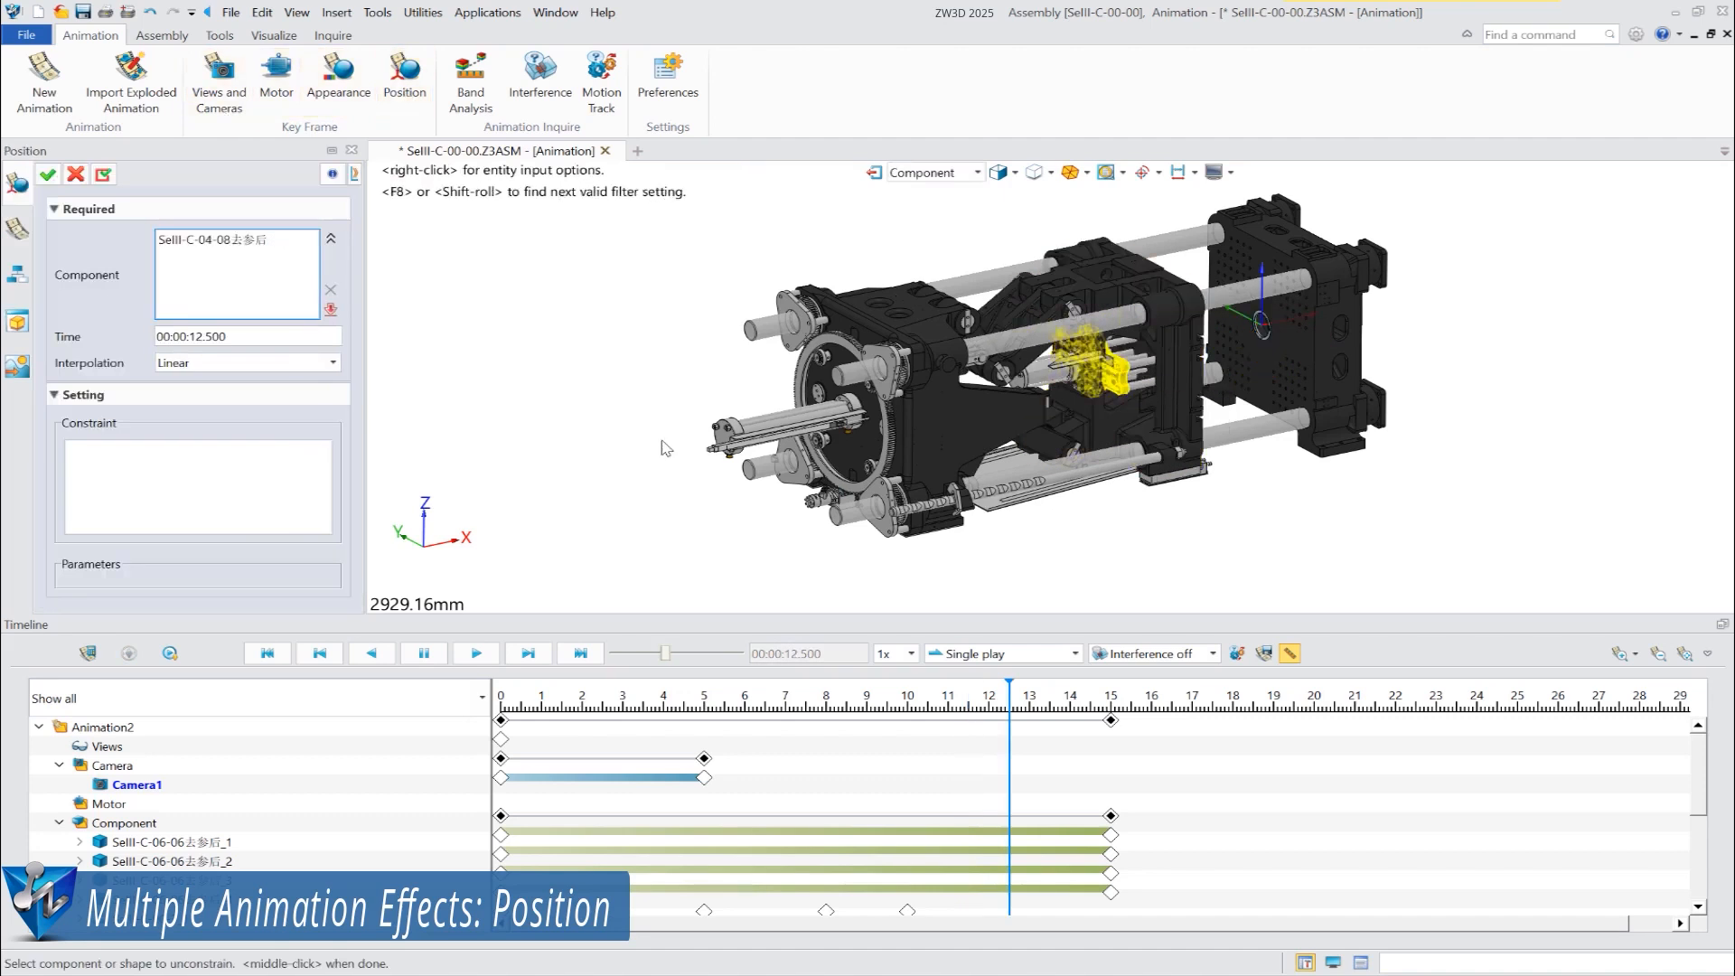
{"action": "left_click_drag", "start_coordinate": [269, 337], "coordinate": [109, 335]}
{"action": "type", "text": "13.5"}
{"action": "scroll", "coordinate": [172, 468], "scroll_direction": "down", "scroll_amount": 3}
{"action": "left_click", "coordinate": [171, 502]}
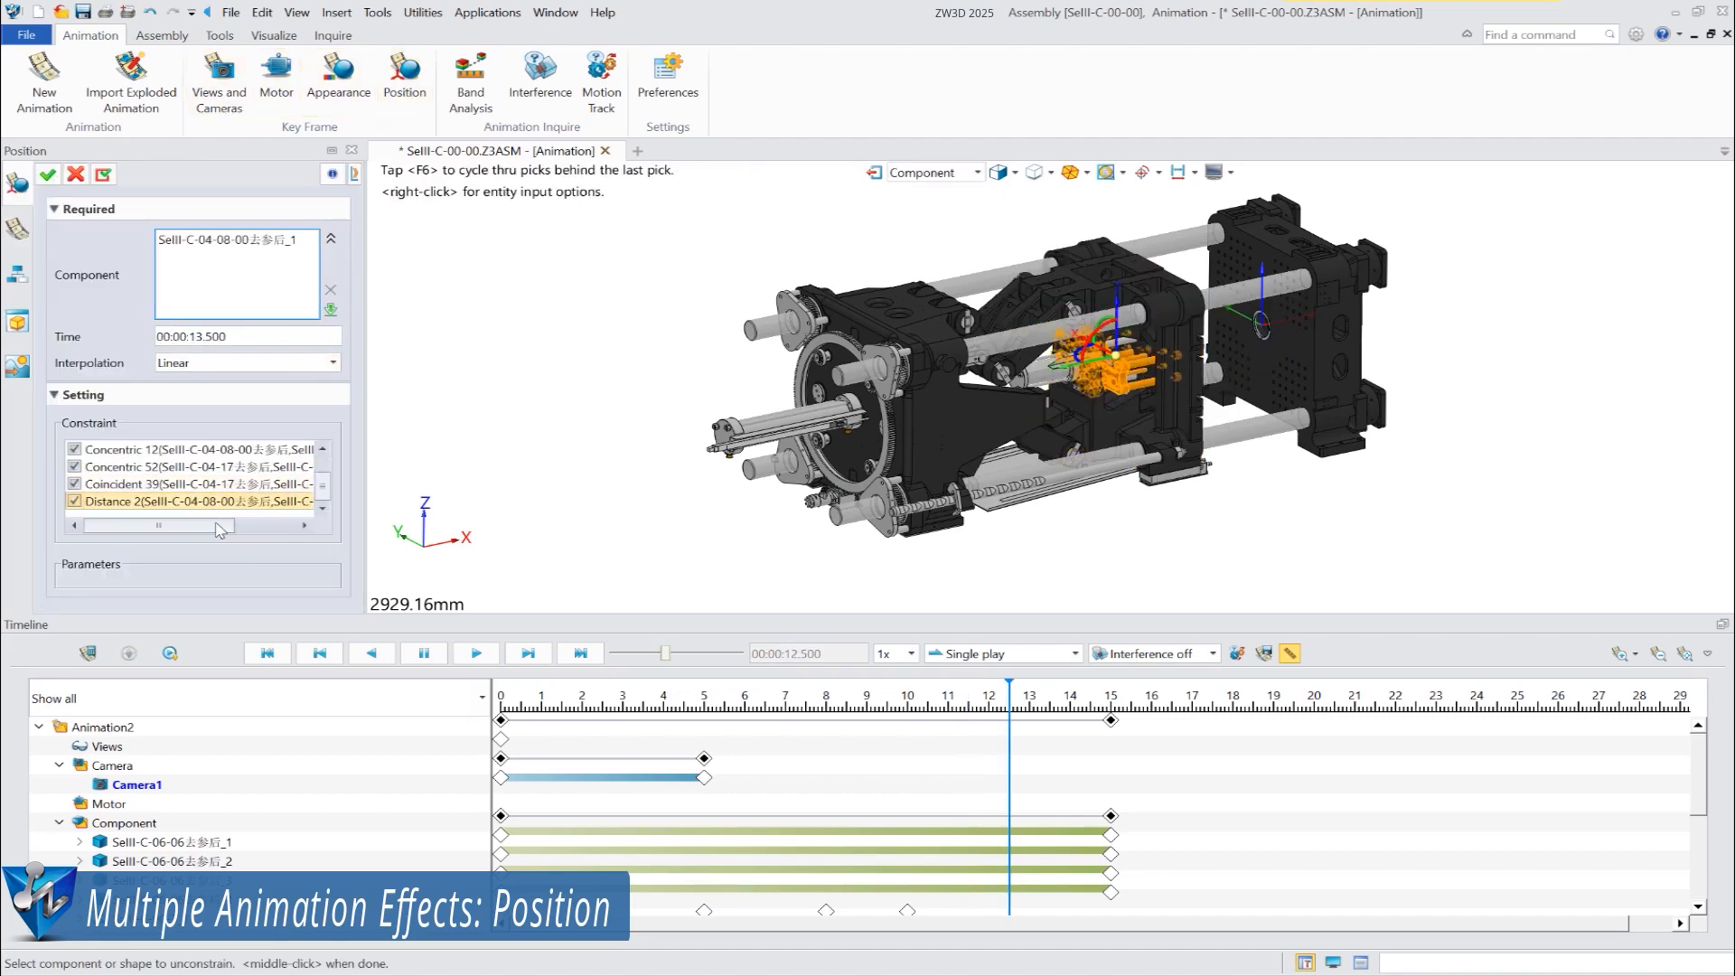
{"action": "left_click_drag", "start_coordinate": [162, 592], "coordinate": [14, 579]}
{"action": "type", "text": "0"}
{"action": "left_click", "coordinate": [48, 175]}
Add a 14.5 s keyframe to the Distance 2 constraint of SeIII-C-04-08-00去参后_1 in the timeline and modify its distance parameter
{"action": "scroll", "coordinate": [929, 813], "scroll_direction": "down", "scroll_amount": 4}
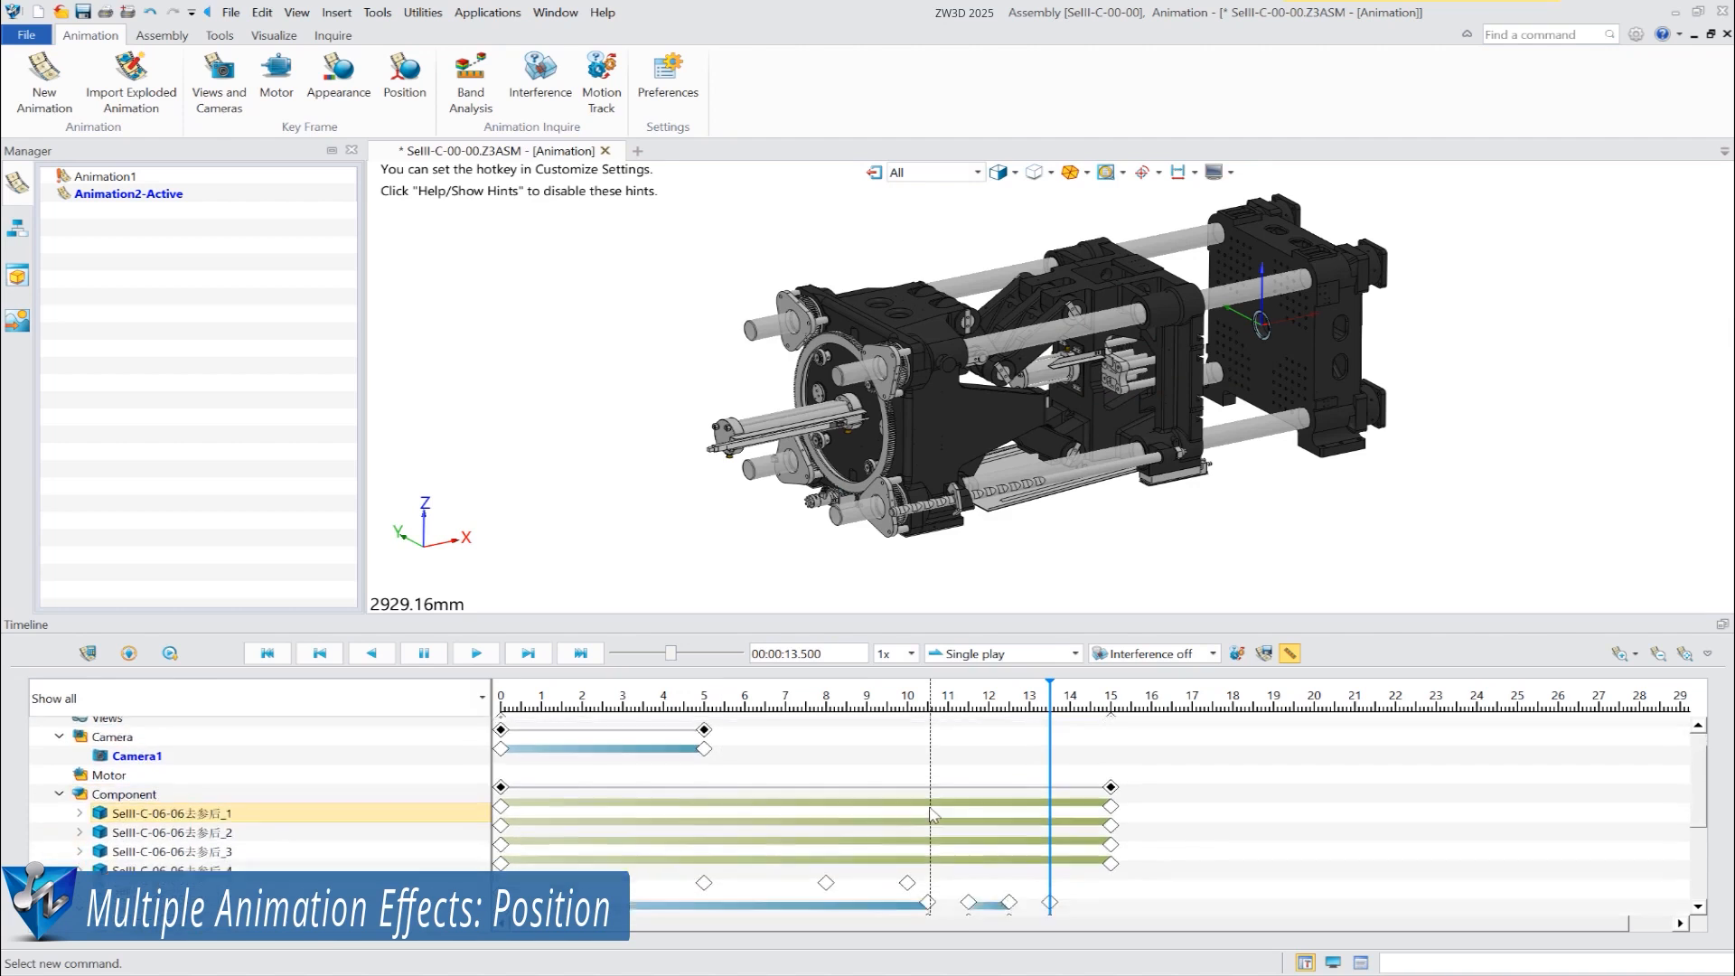
{"action": "scroll", "coordinate": [929, 813], "scroll_direction": "down", "scroll_amount": 4}
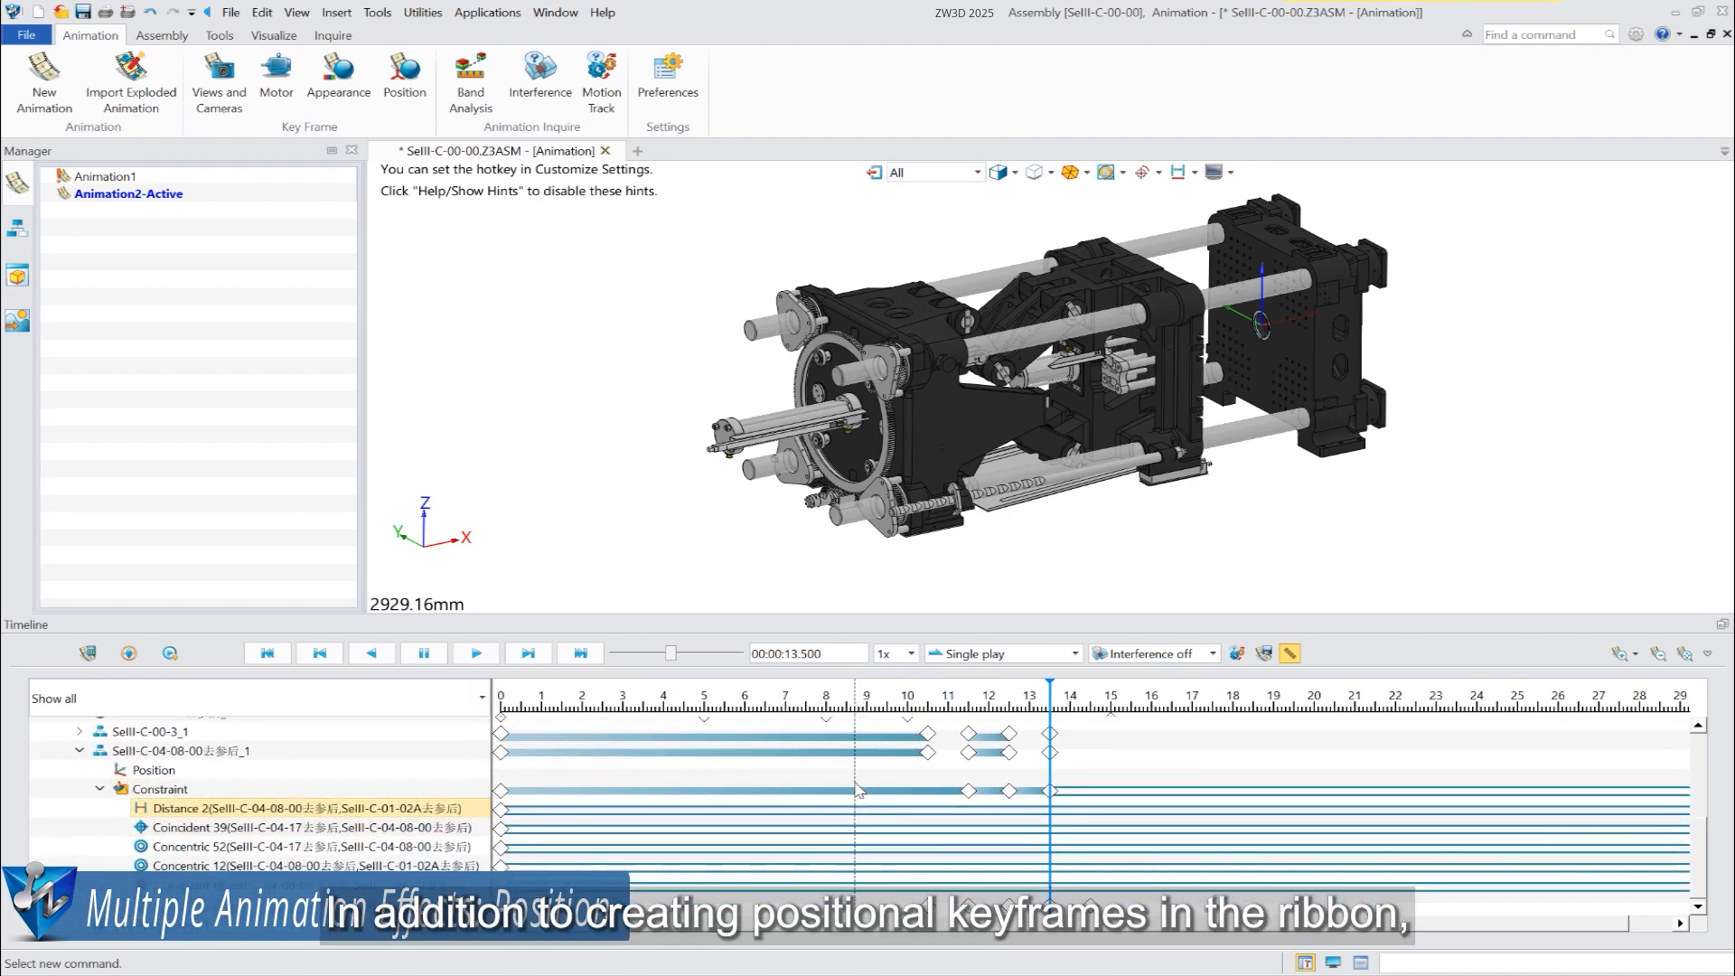
{"action": "right_click", "coordinate": [1093, 800]}
{"action": "left_click", "coordinate": [1134, 804]}
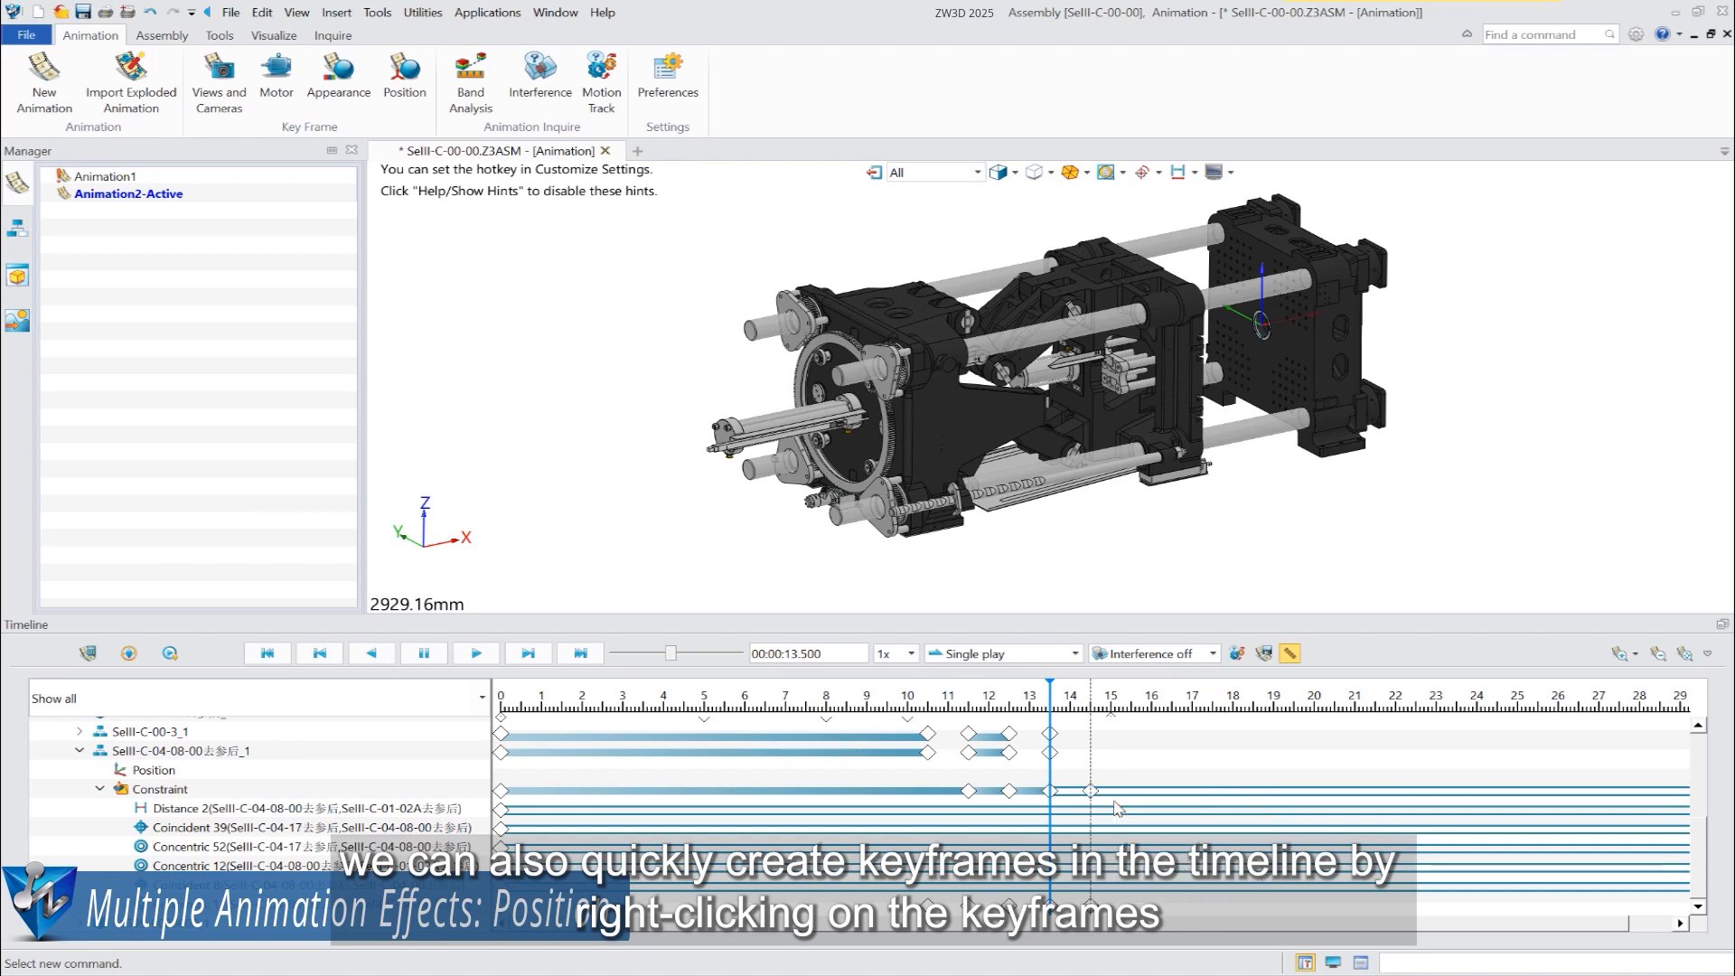
{"action": "right_click", "coordinate": [1092, 791]}
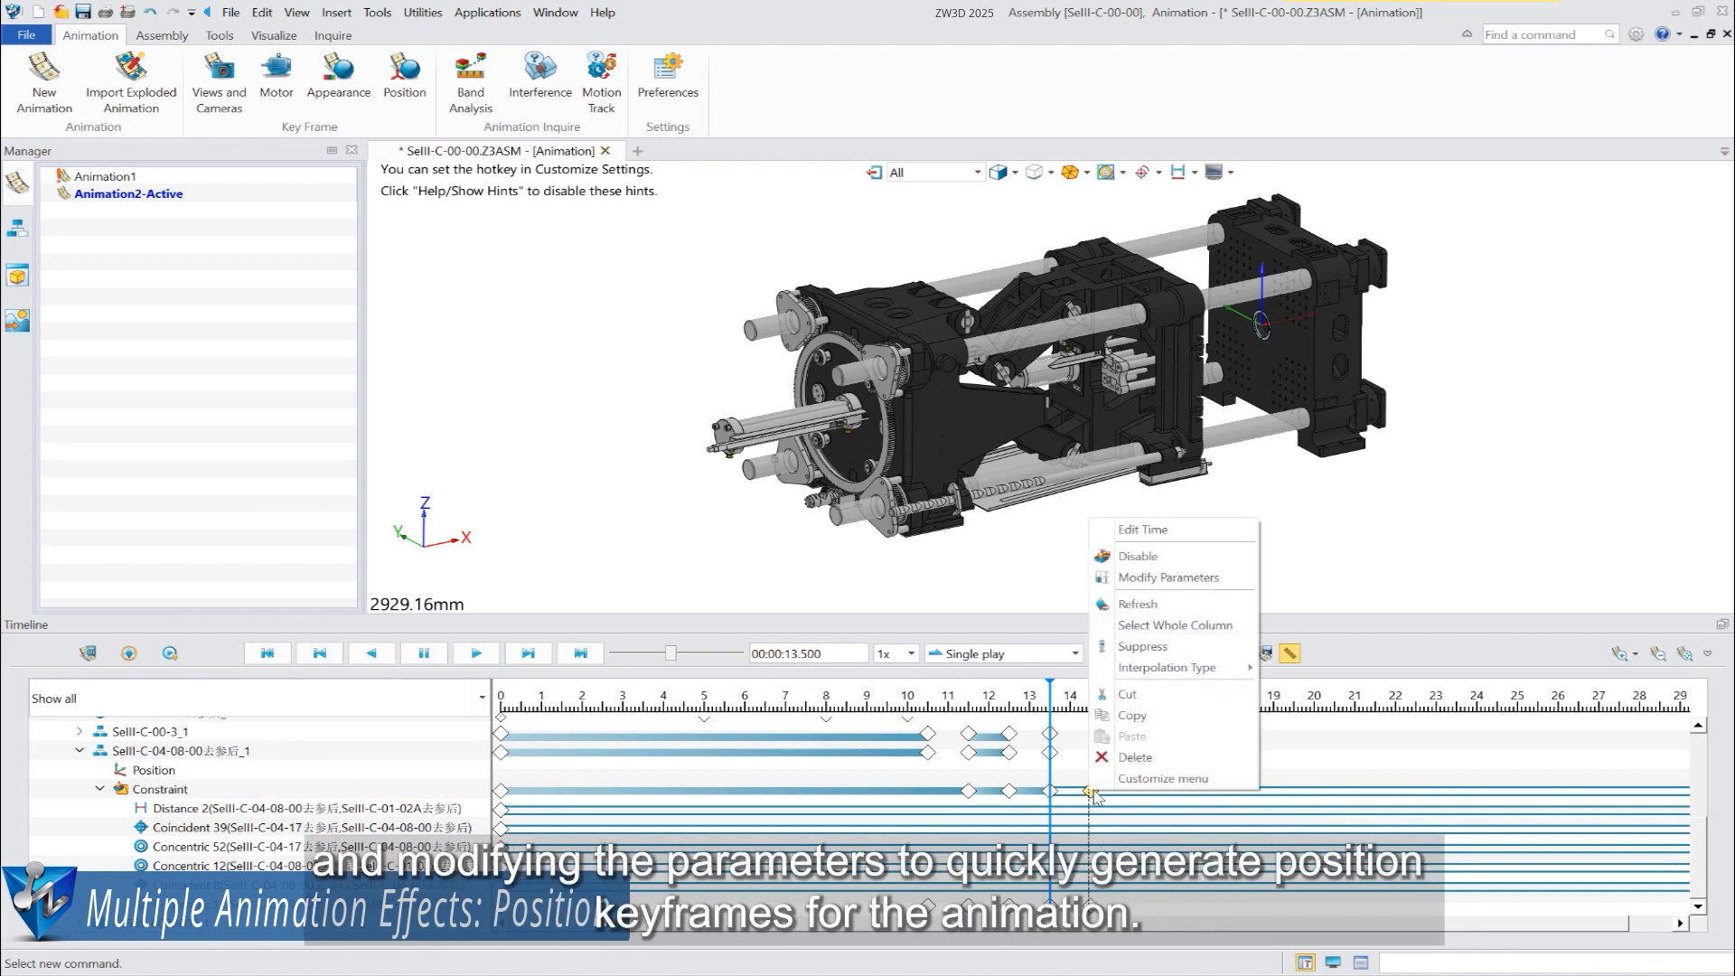
{"action": "left_click", "coordinate": [1212, 592]}
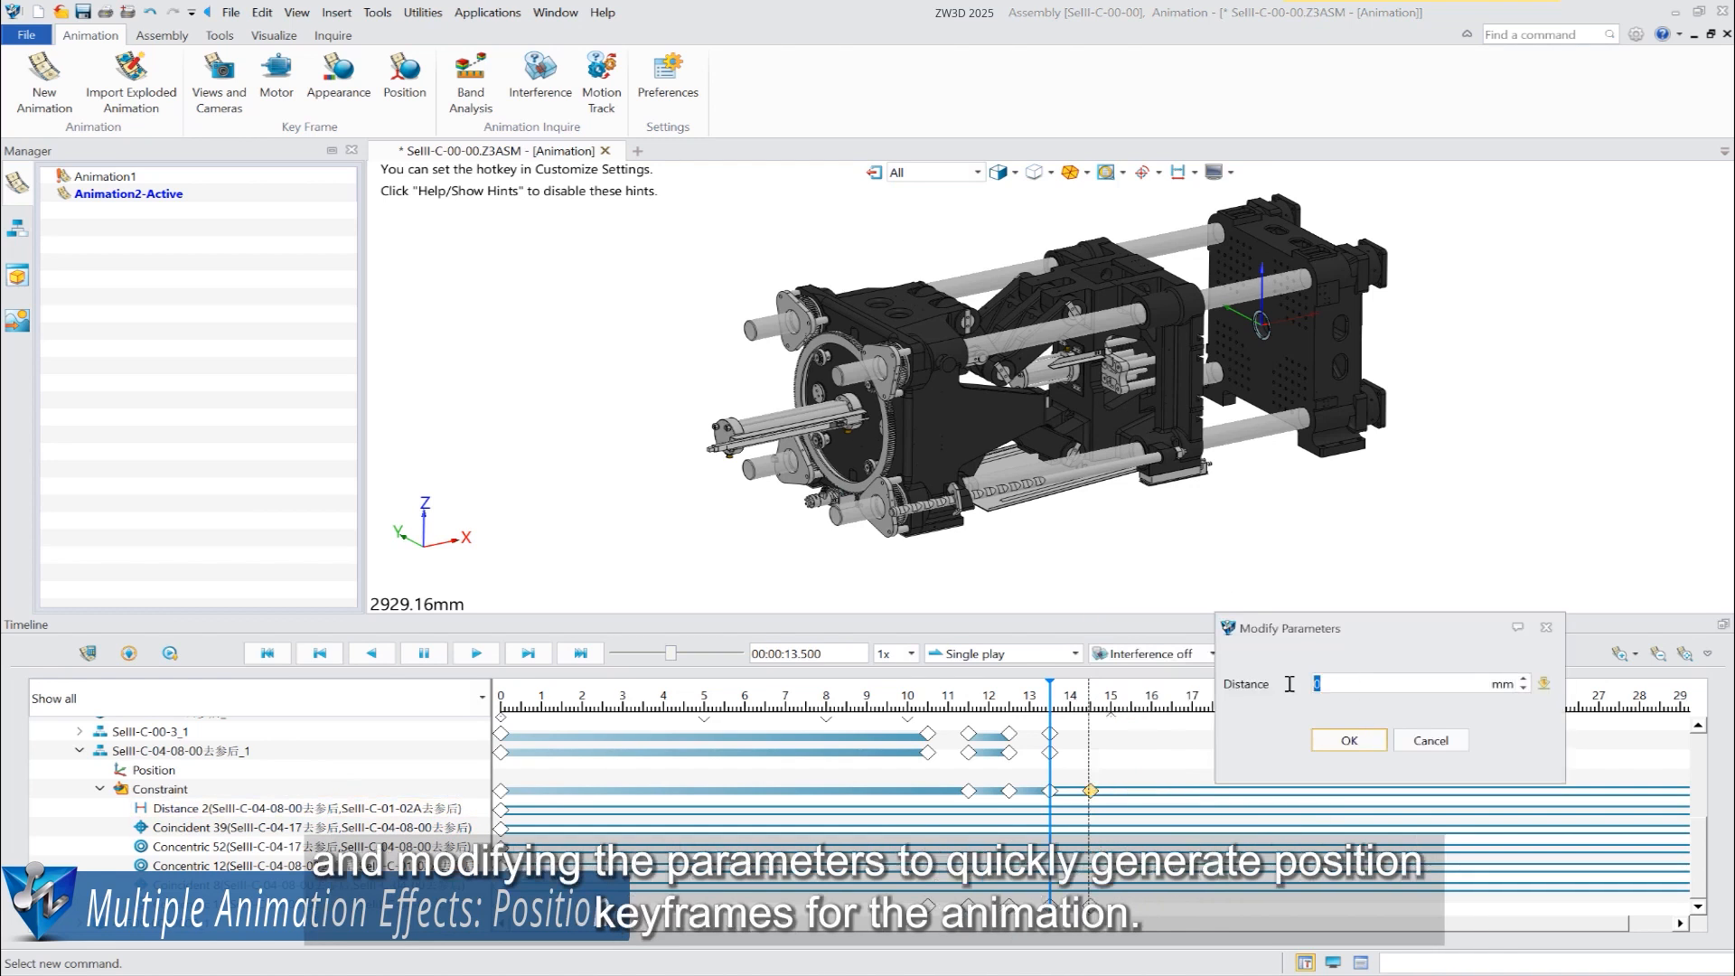
{"action": "left_click", "coordinate": [1349, 743]}
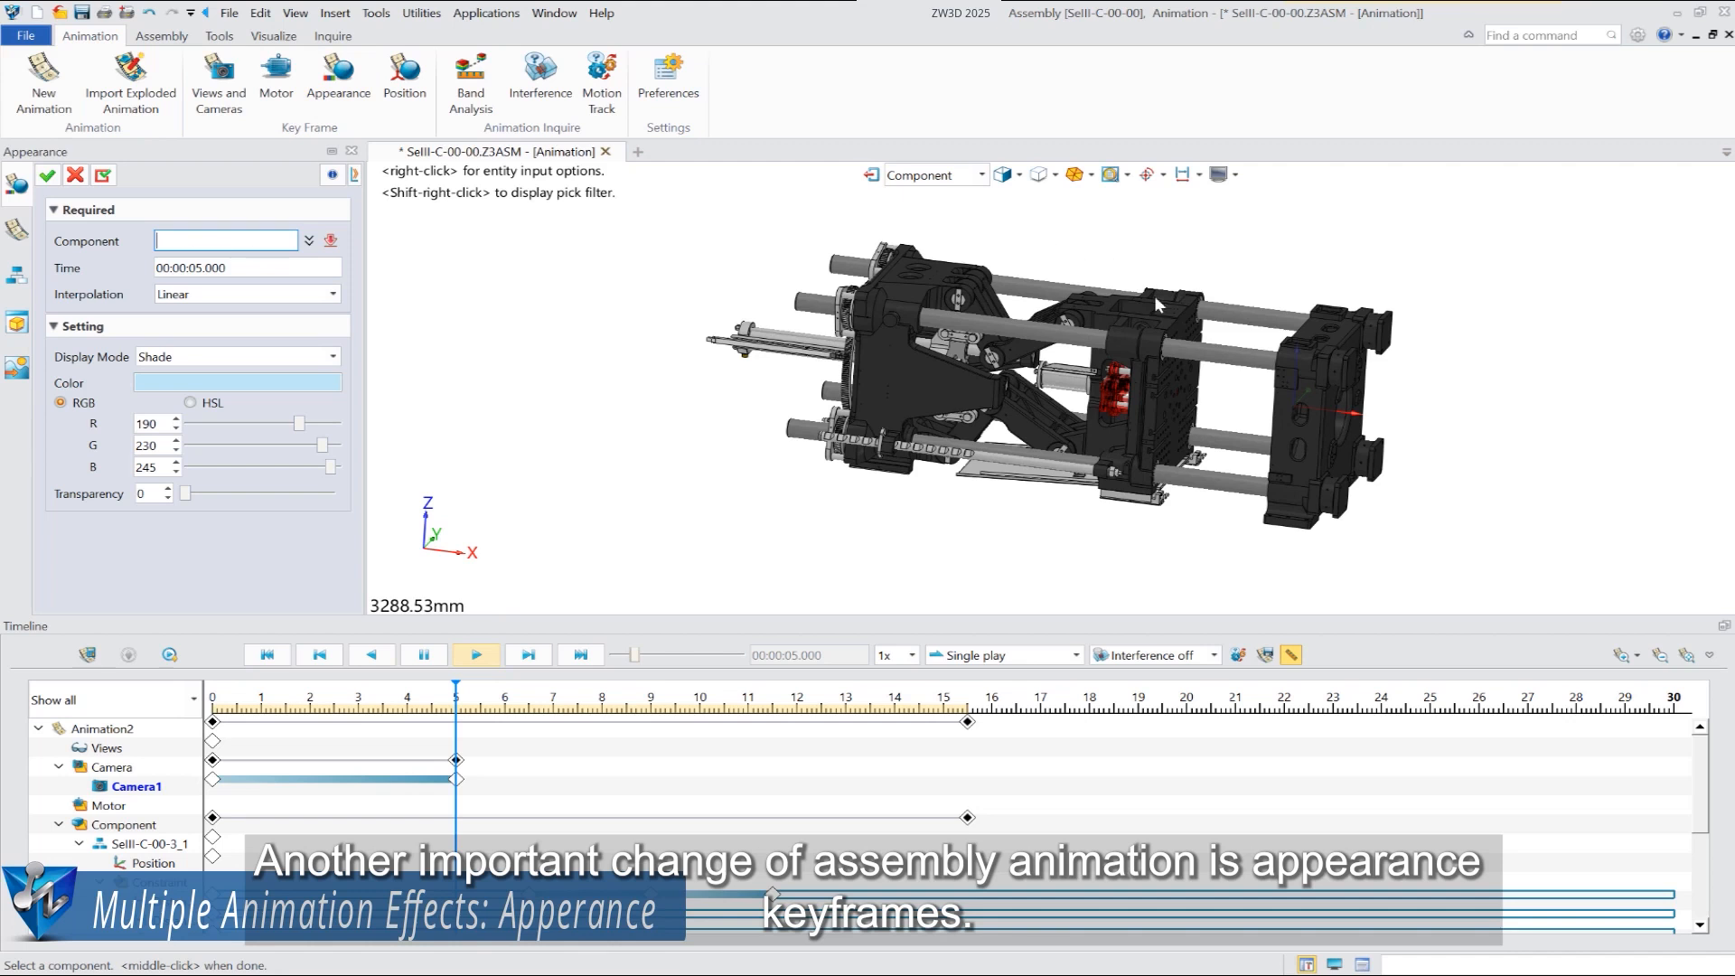
Create an appearance keyframe at 5.5 s for the two front columns, in Shade mode with transparency 0
{"action": "left_click", "coordinate": [1218, 360]}
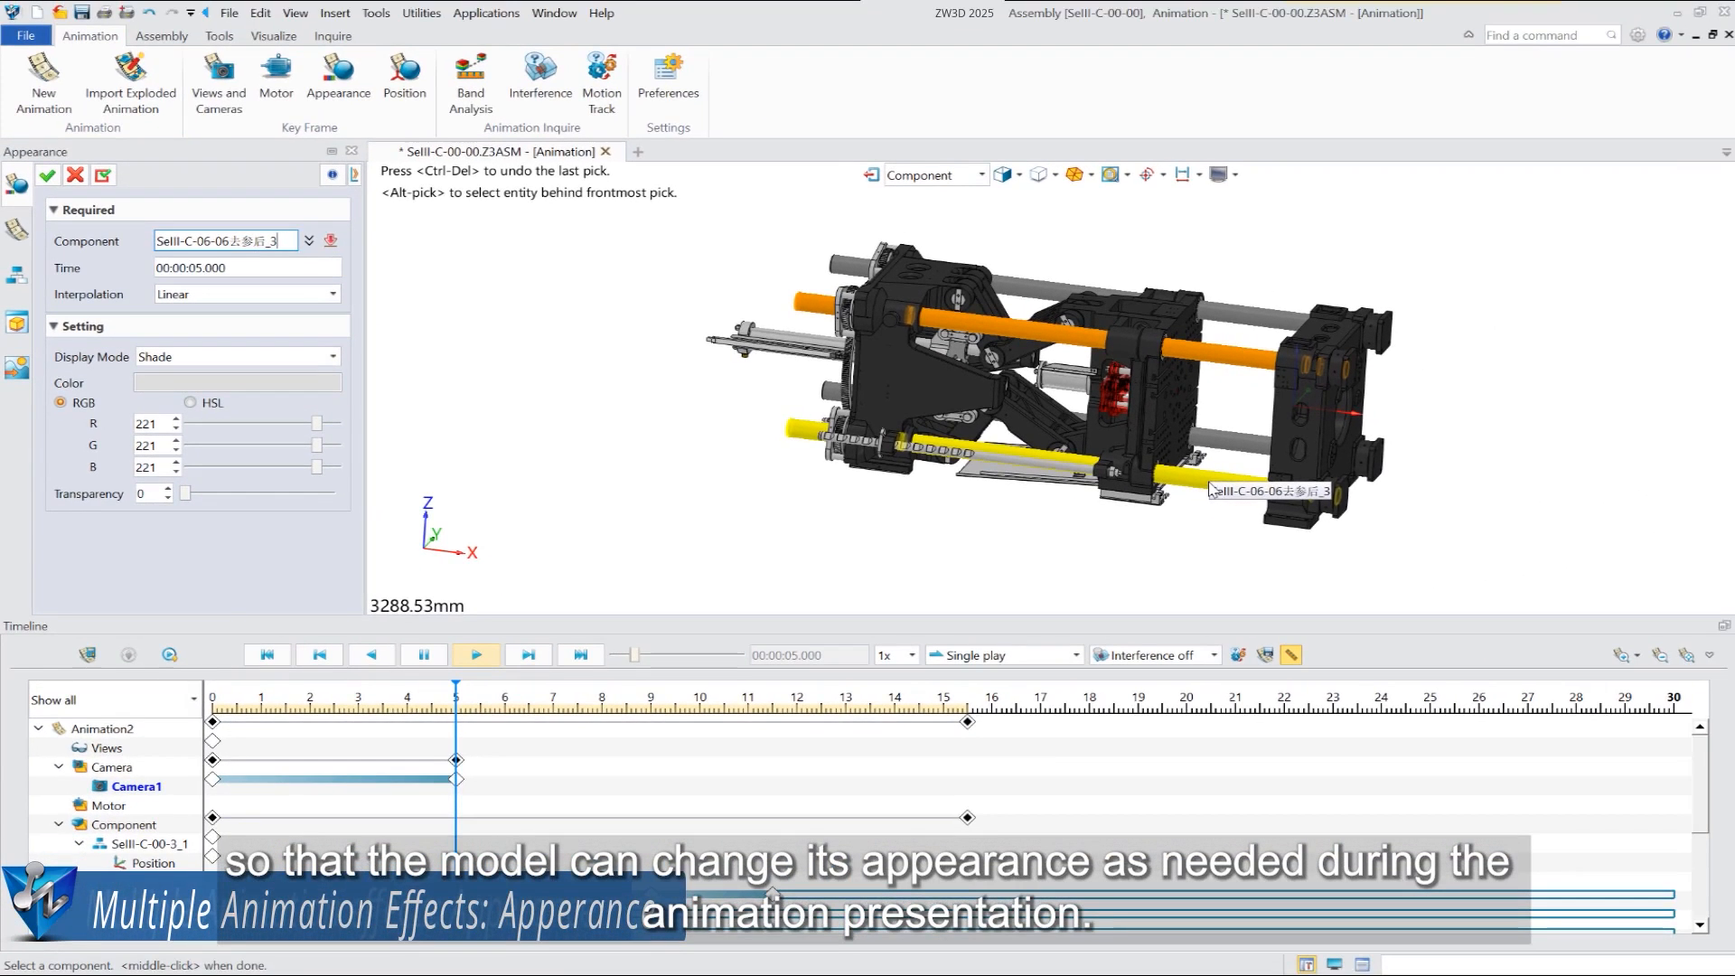
{"action": "left_click", "coordinate": [1353, 483]}
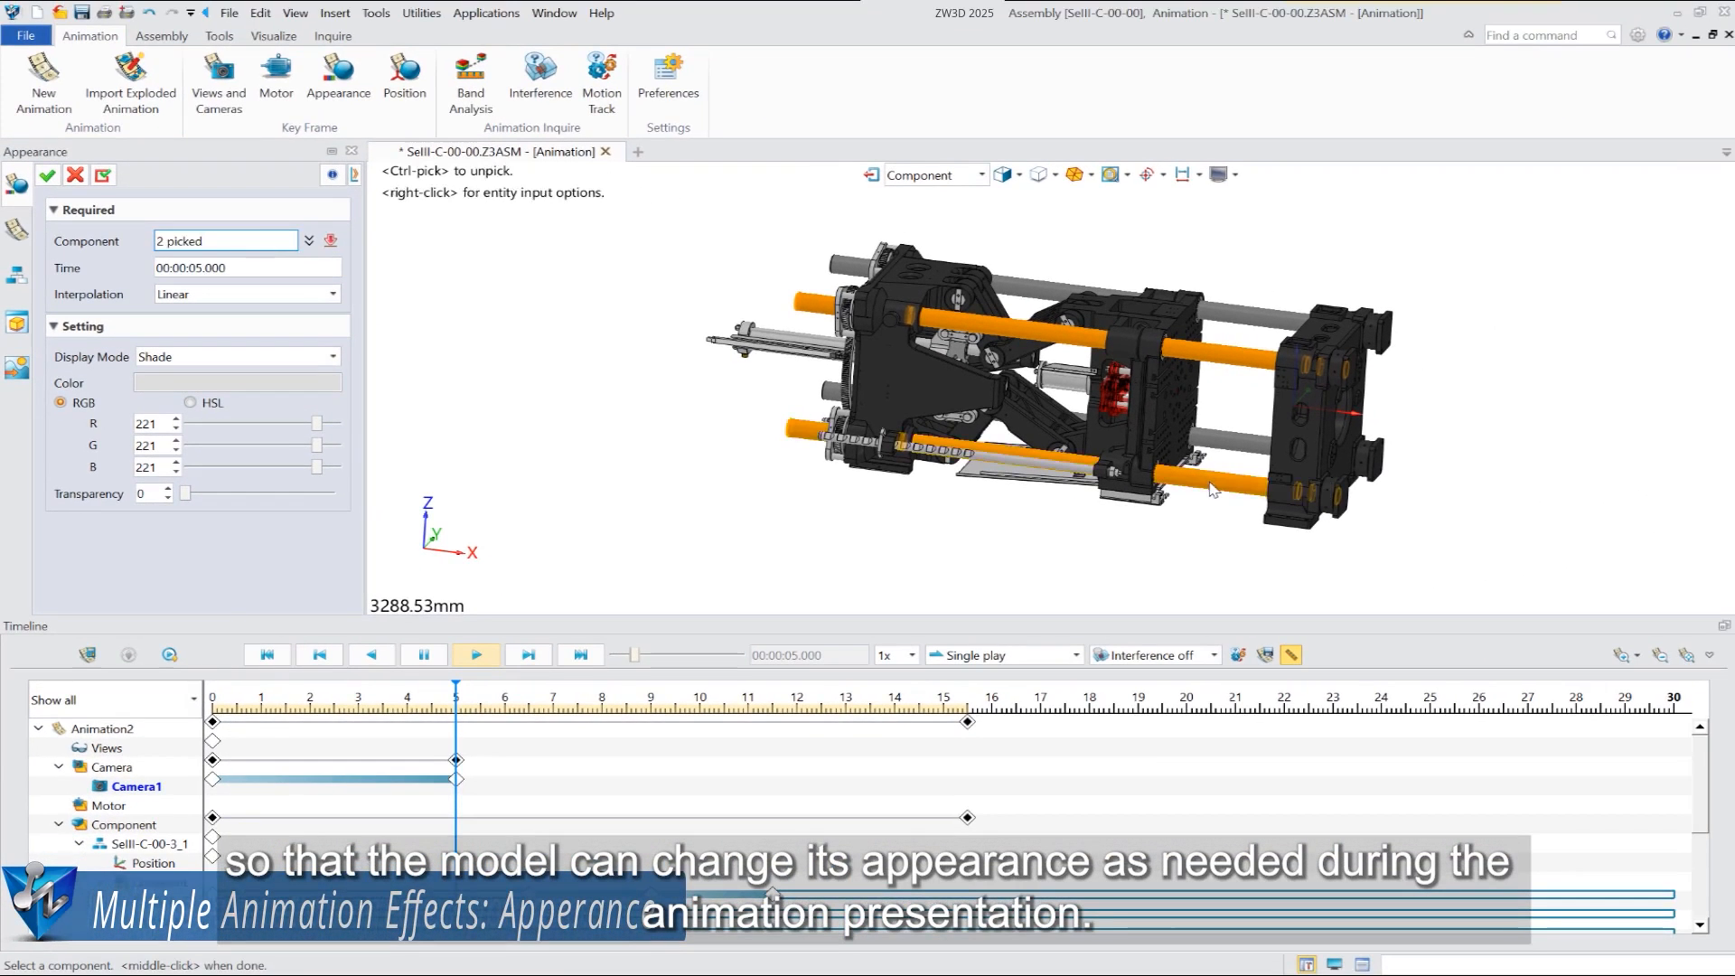
{"action": "left_click_drag", "start_coordinate": [230, 268], "coordinate": [62, 257]}
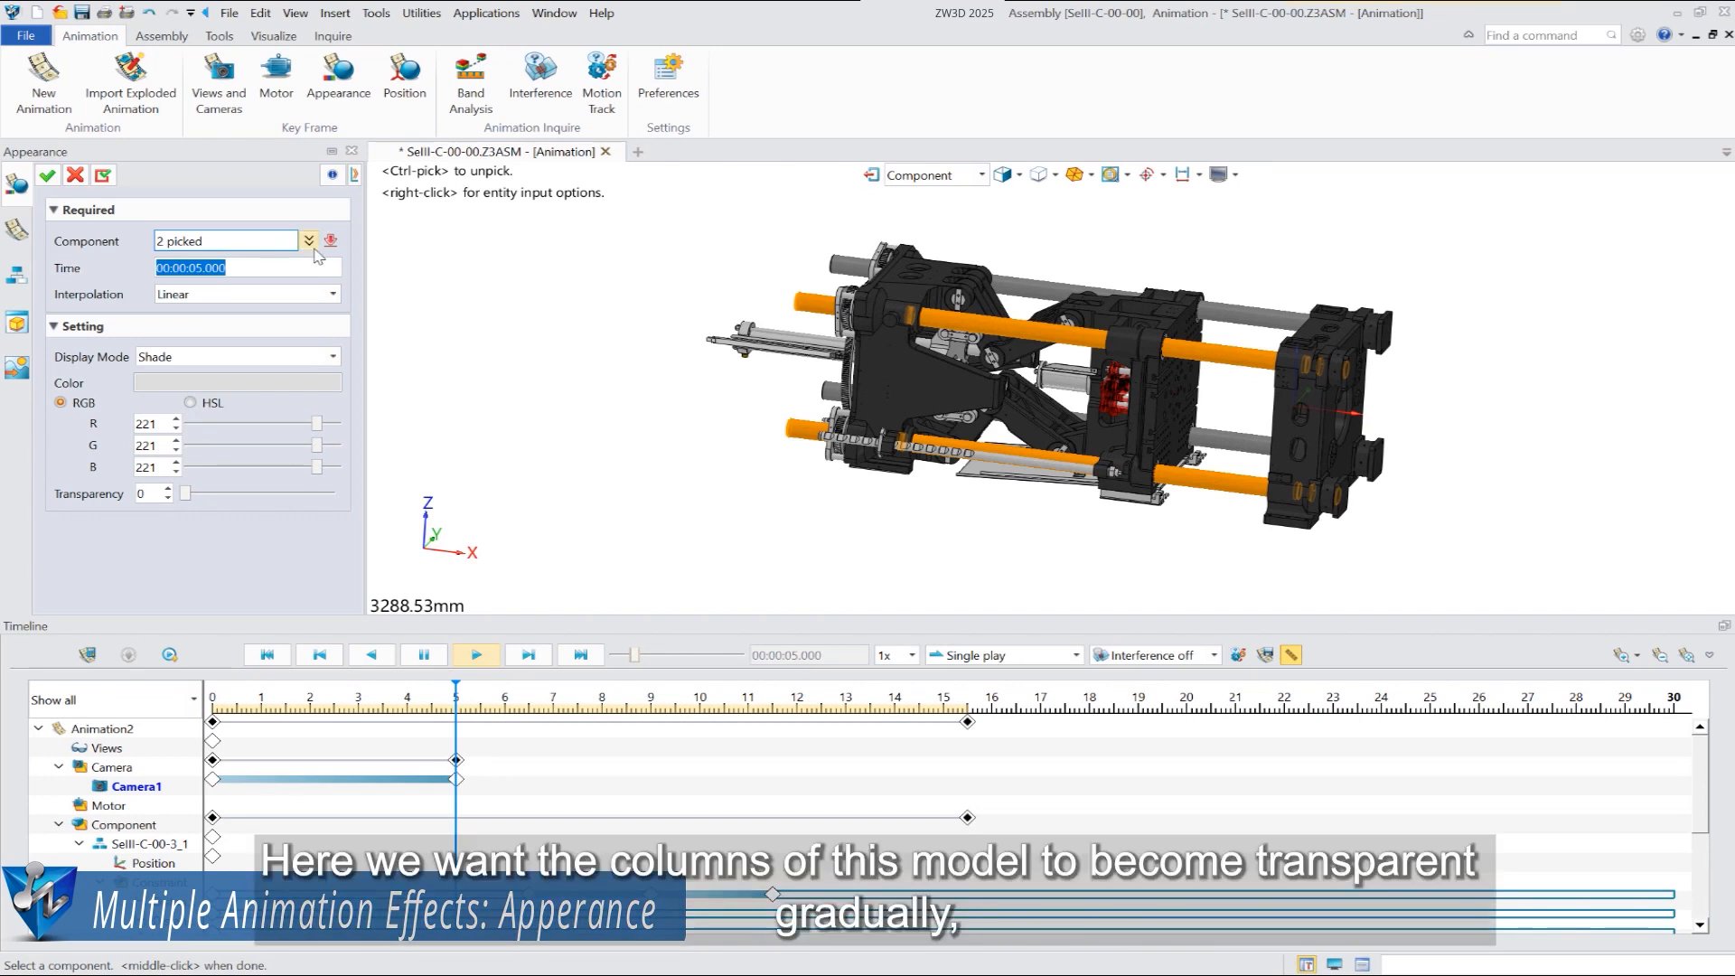
{"action": "type", "text": "5.5"}
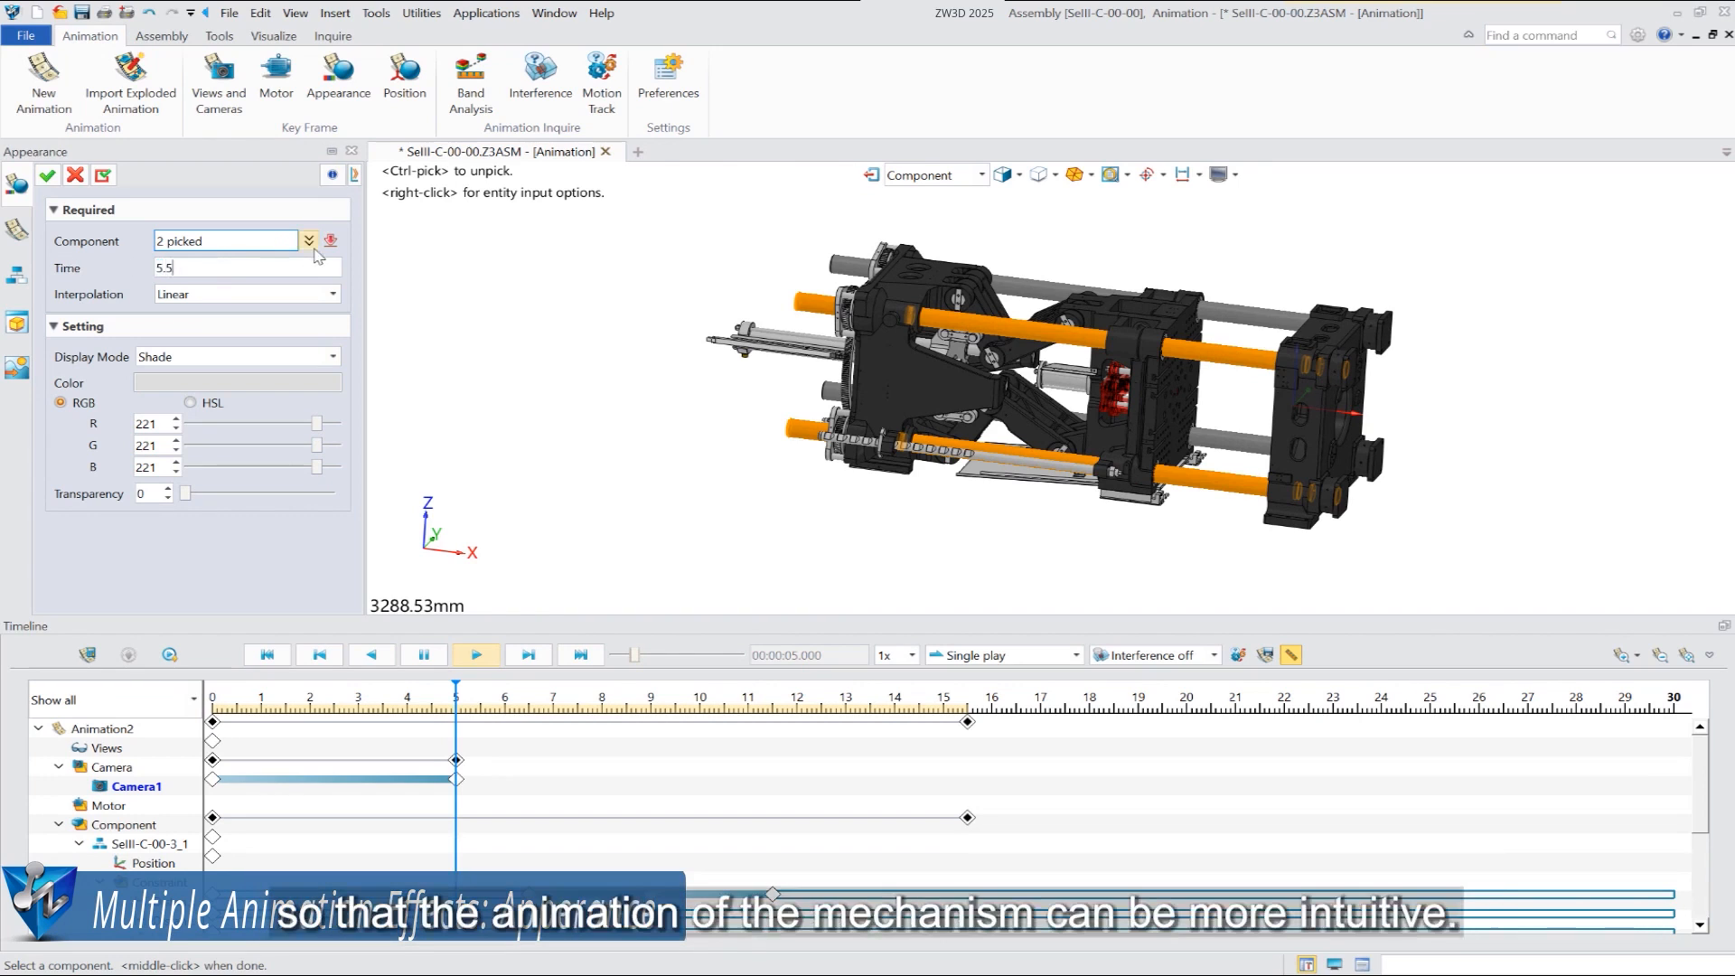
{"action": "left_click", "coordinate": [48, 176]}
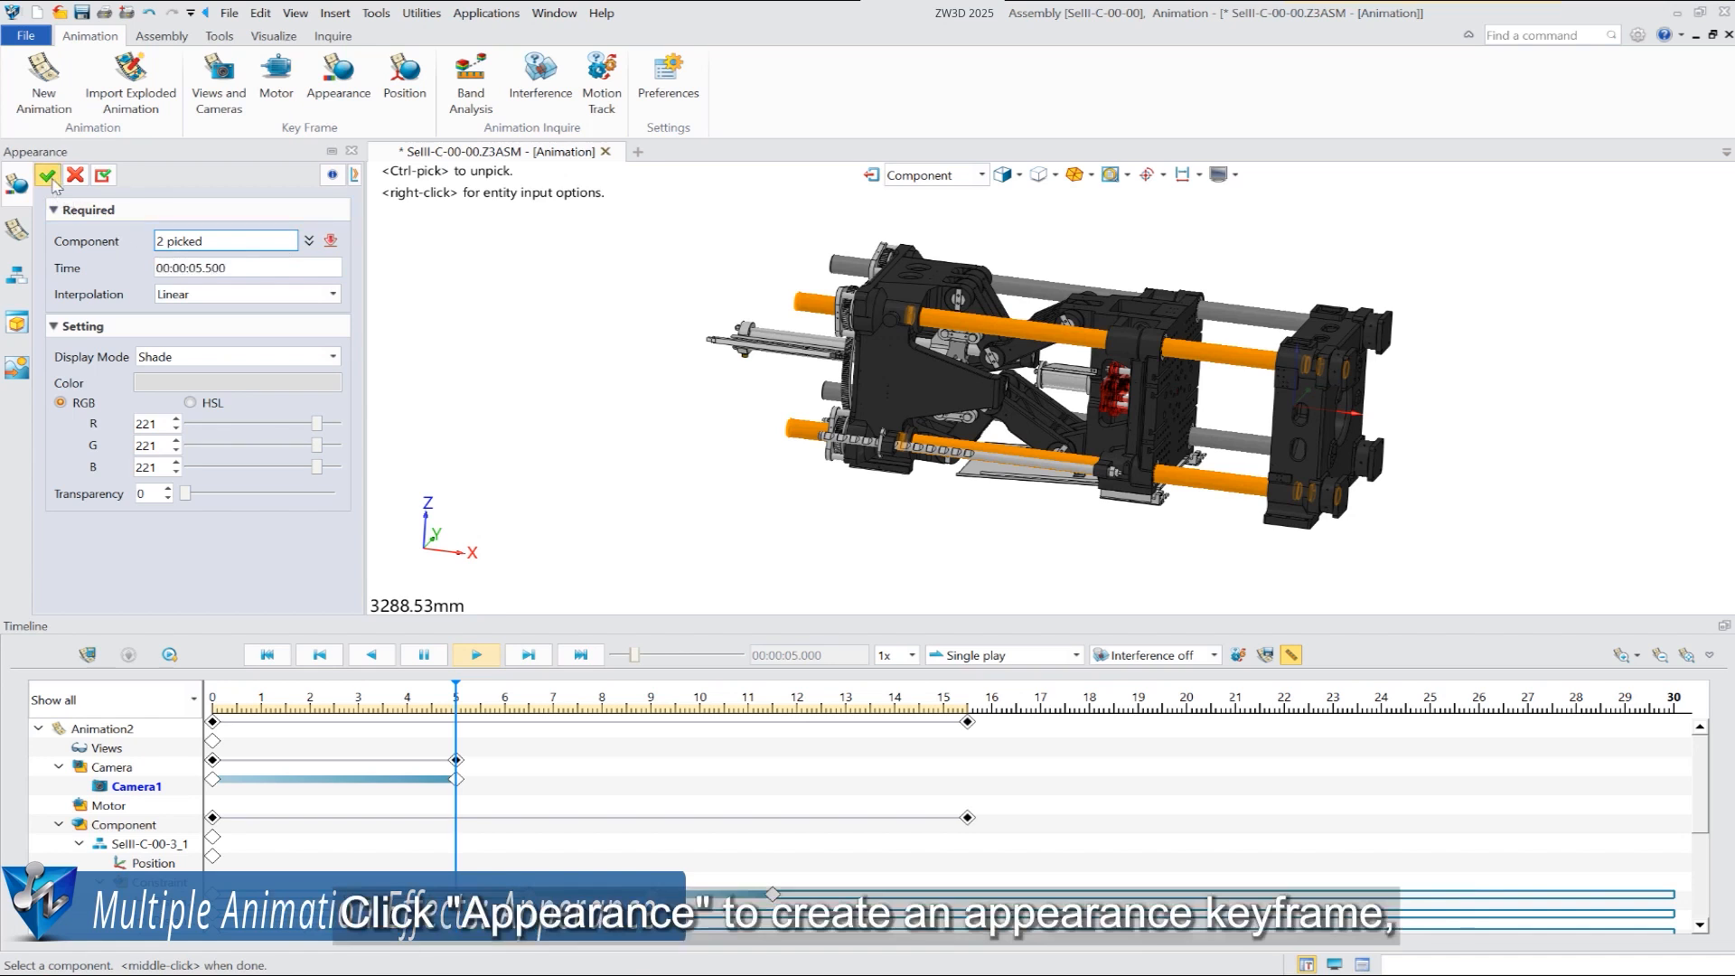
Create an appearance keyframe at 15 s for the same two front columns with a strongly increased transparency
{"action": "left_click", "coordinate": [341, 87]}
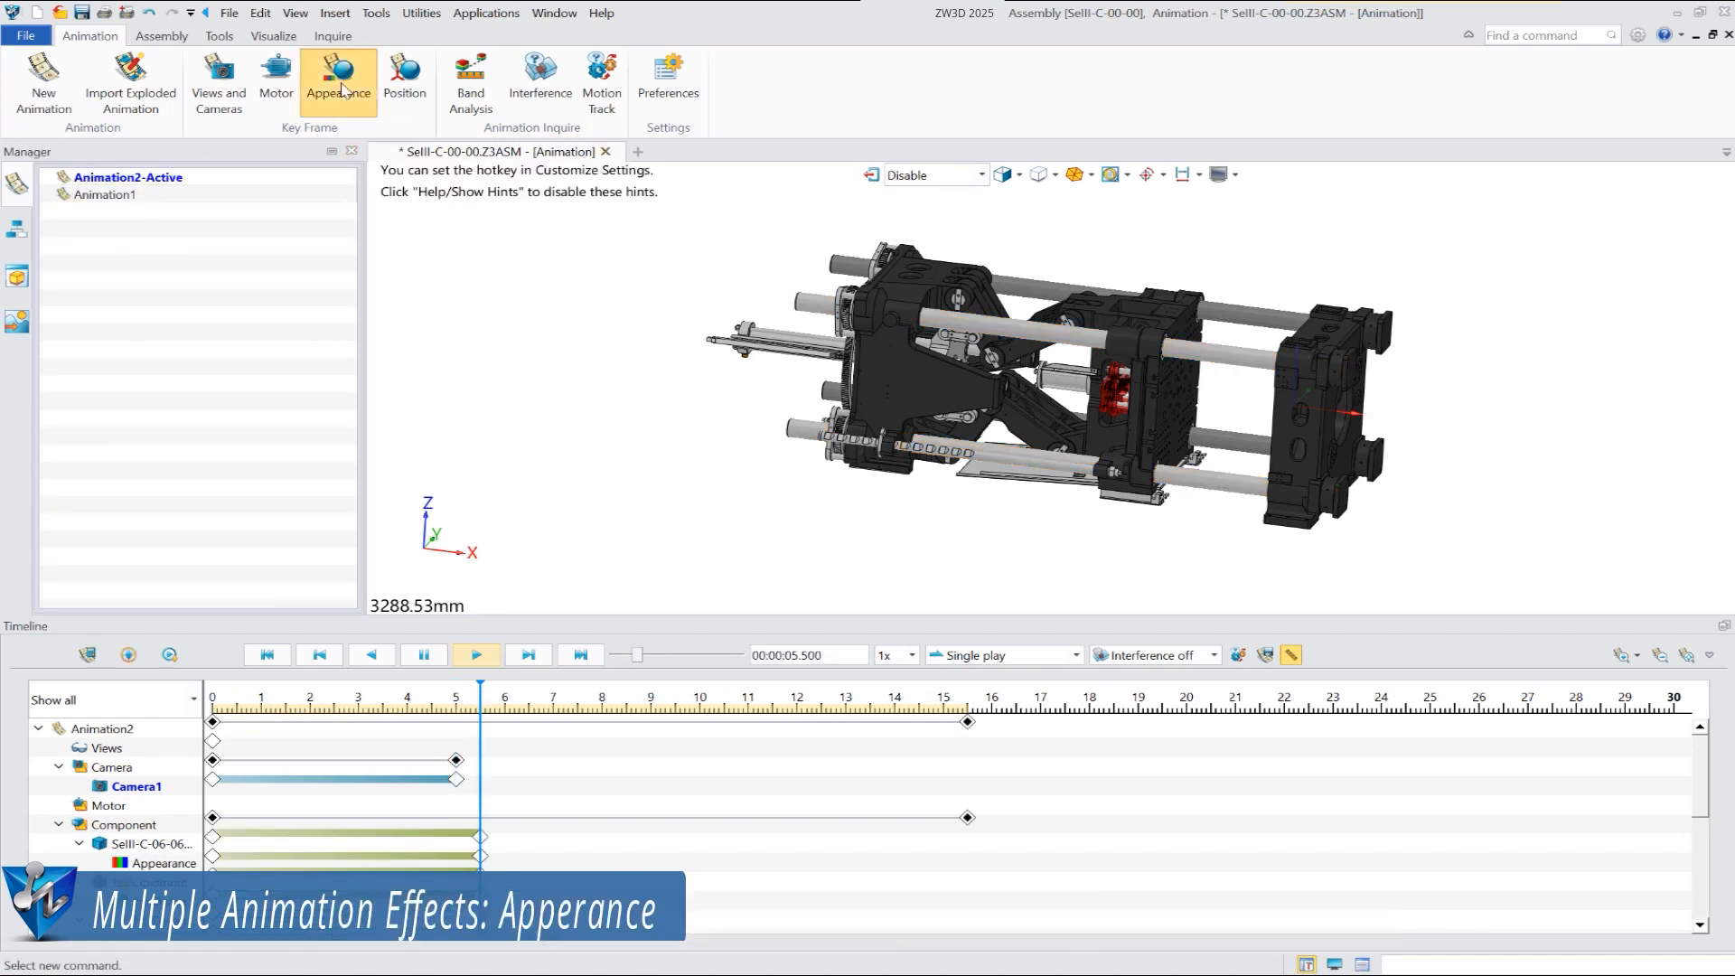
{"action": "left_click", "coordinate": [1226, 362]}
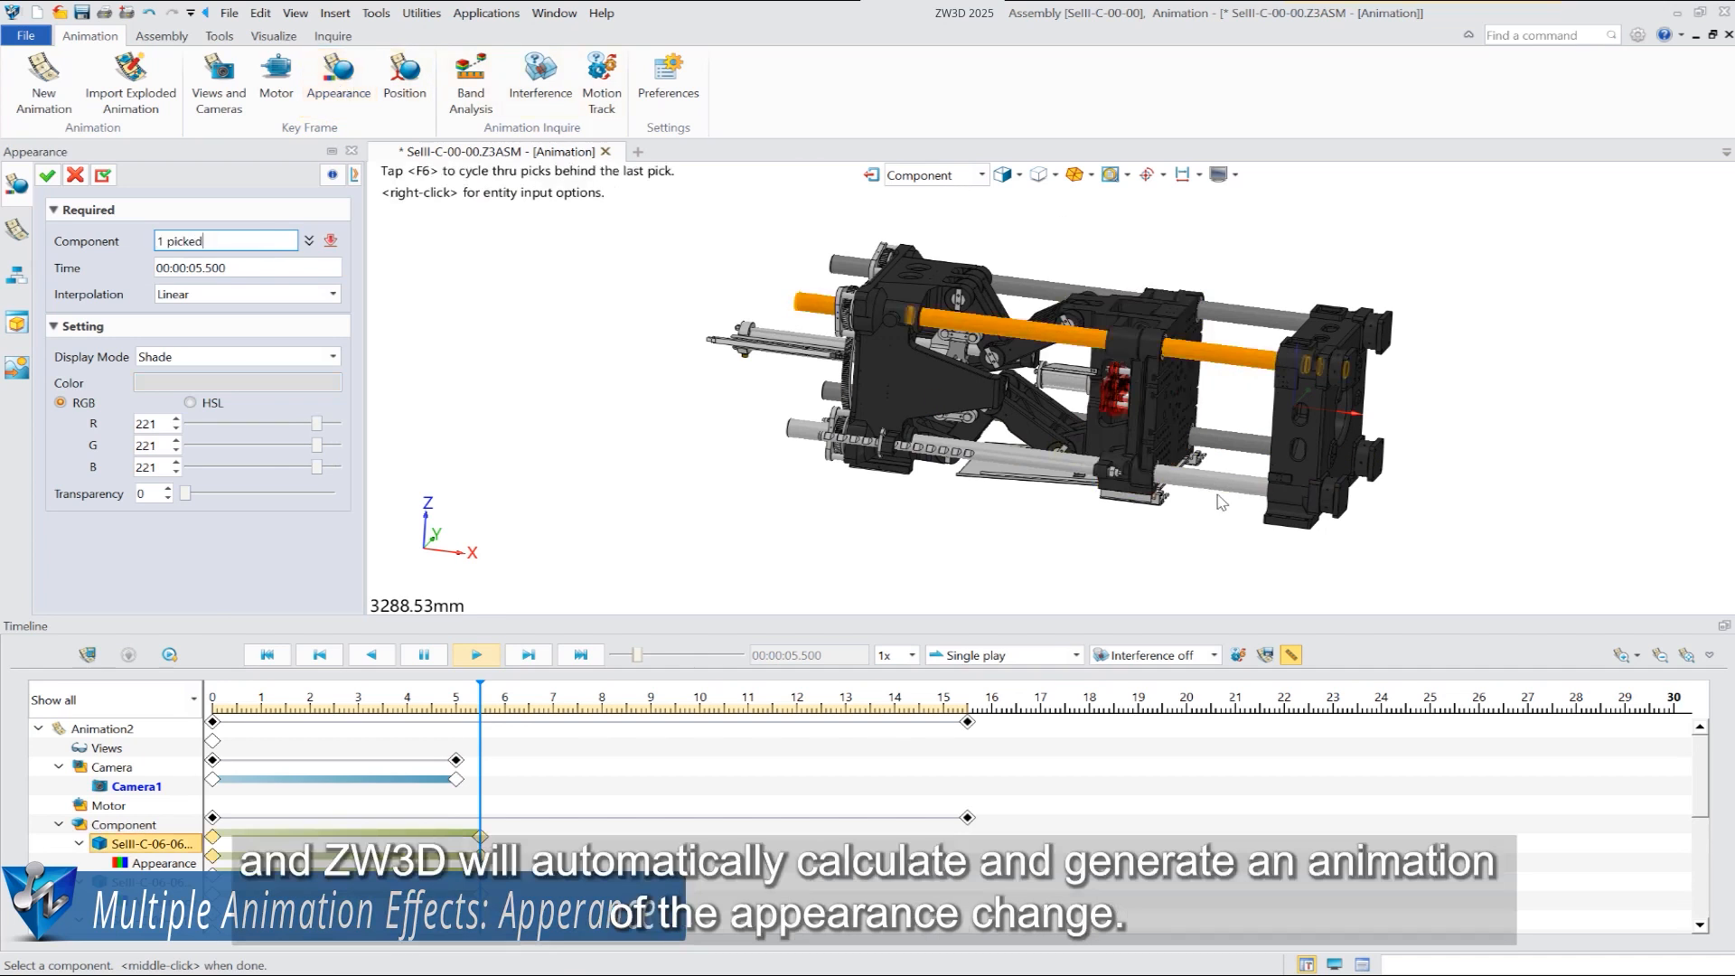
{"action": "left_click", "coordinate": [1230, 493]}
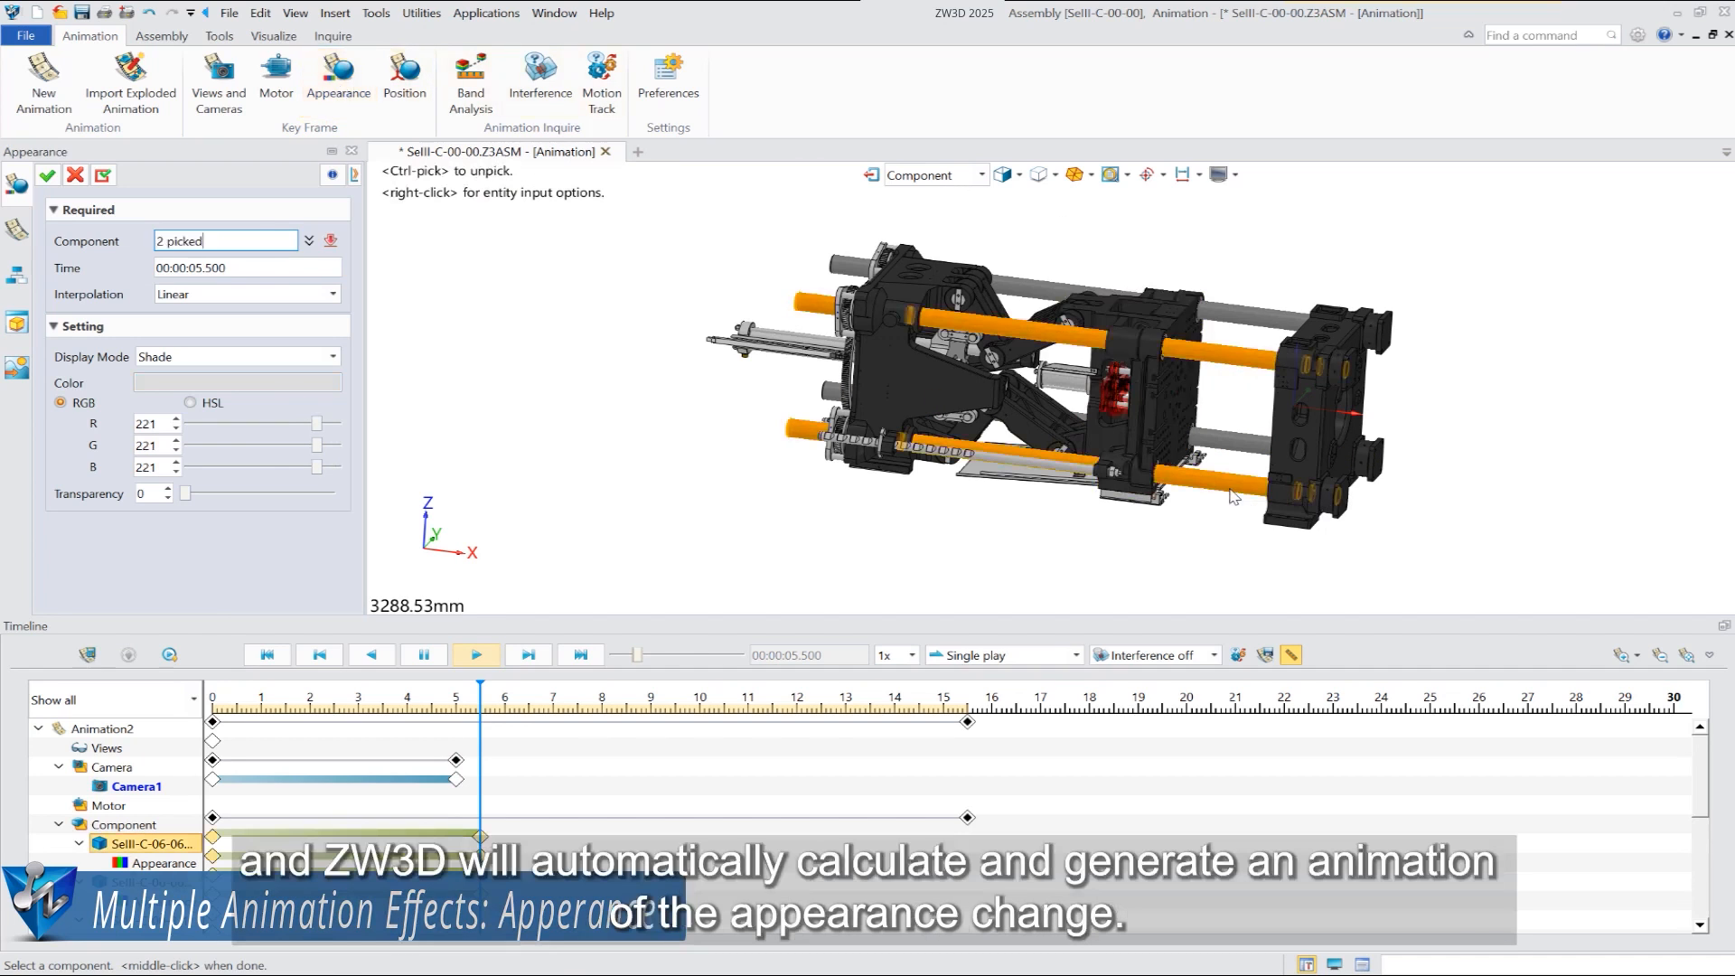
{"action": "left_click", "coordinate": [264, 269]}
{"action": "type", "text": "15"}
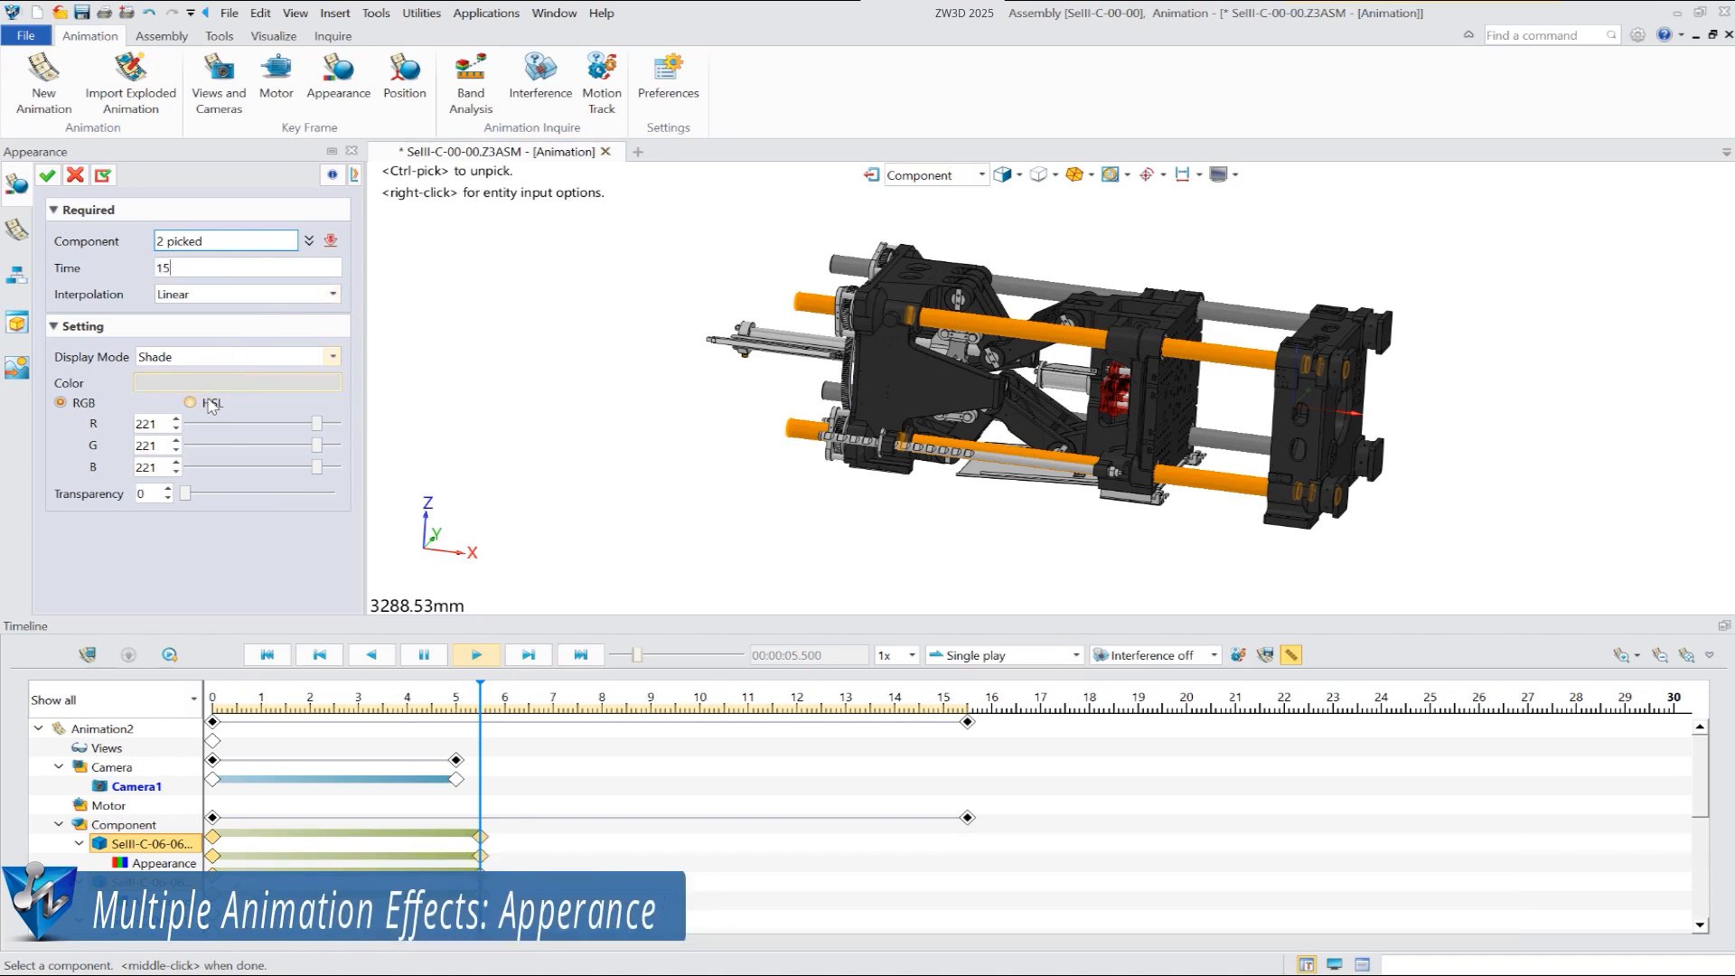
{"action": "left_click_drag", "start_coordinate": [186, 495], "coordinate": [302, 508]}
{"action": "left_click", "coordinate": [48, 177]}
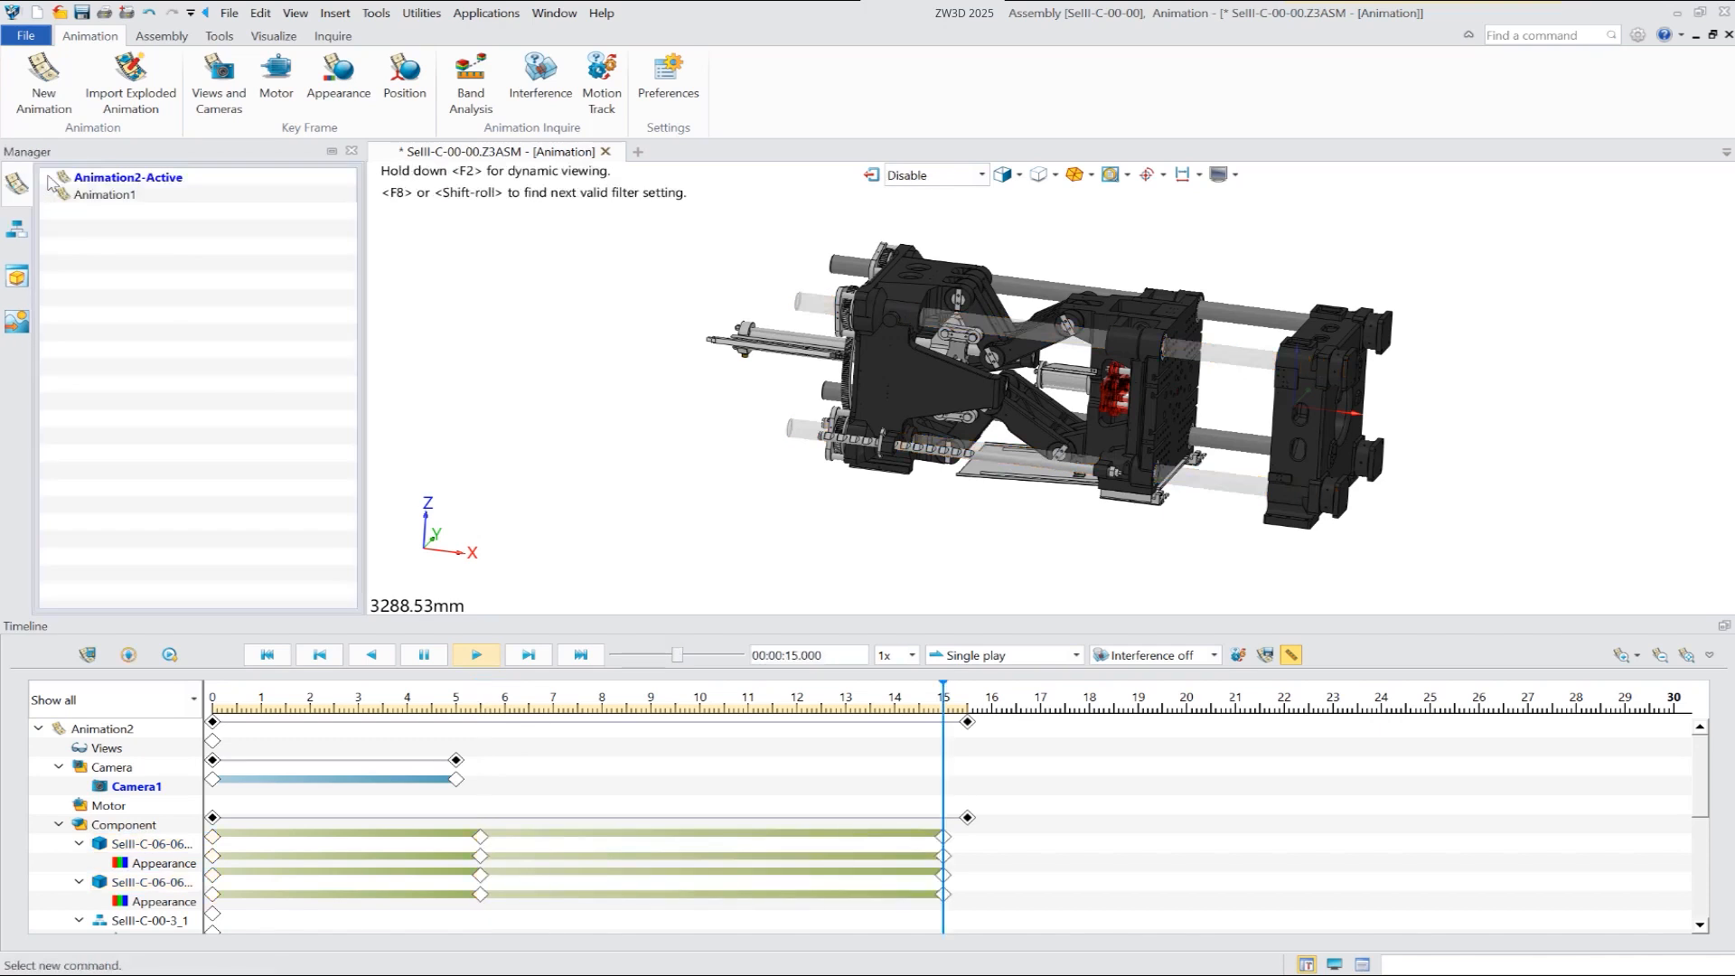
Import the exploded animation Explode 1 into the timeline with an insert time of 15.5 s
{"action": "left_click", "coordinate": [165, 110]}
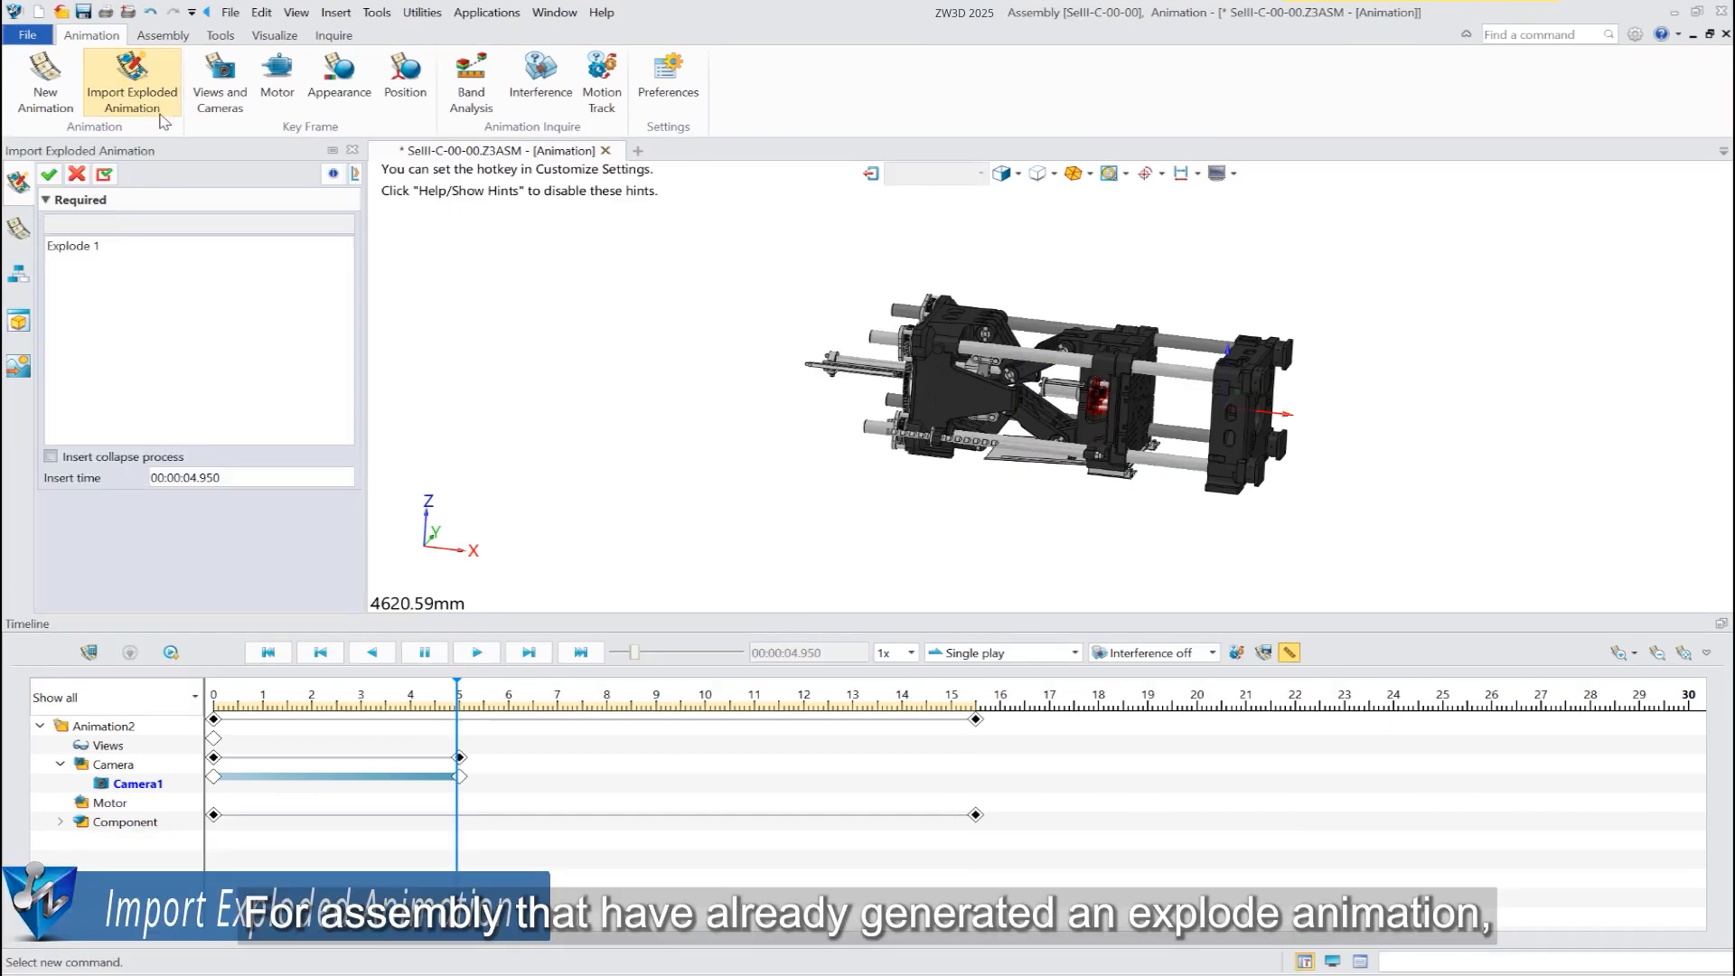
{"action": "left_click", "coordinate": [120, 246]}
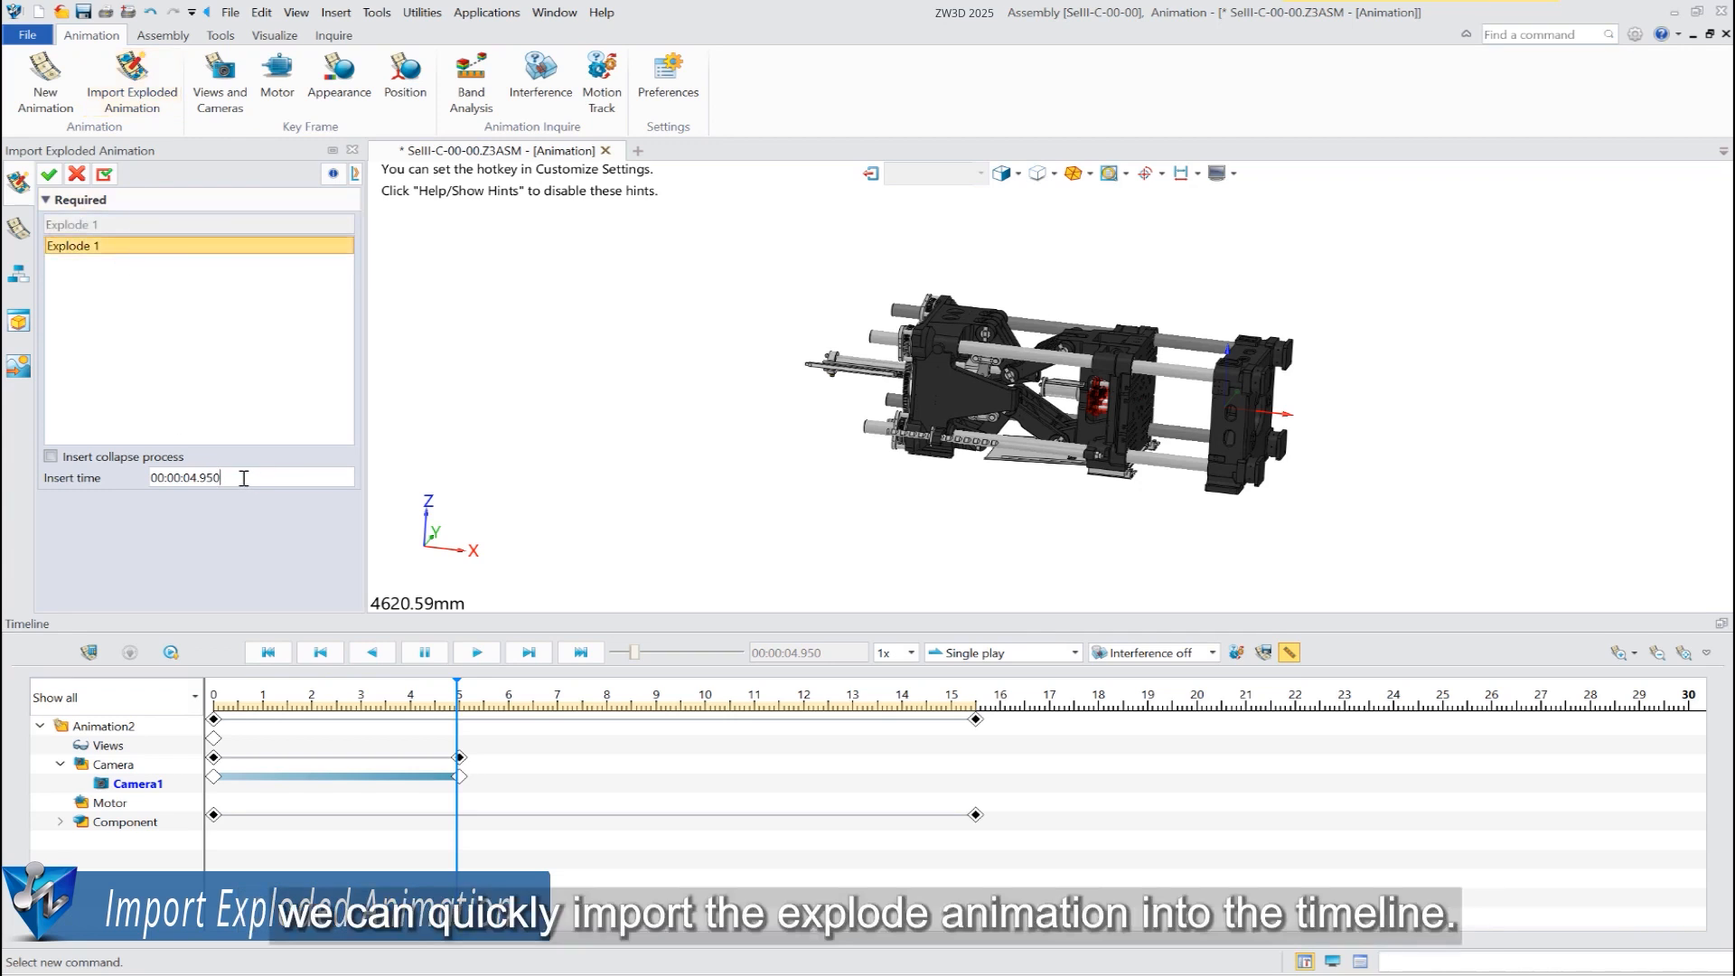
{"action": "left_click_drag", "start_coordinate": [244, 478], "coordinate": [100, 474]}
{"action": "type", "text": "15.5"}
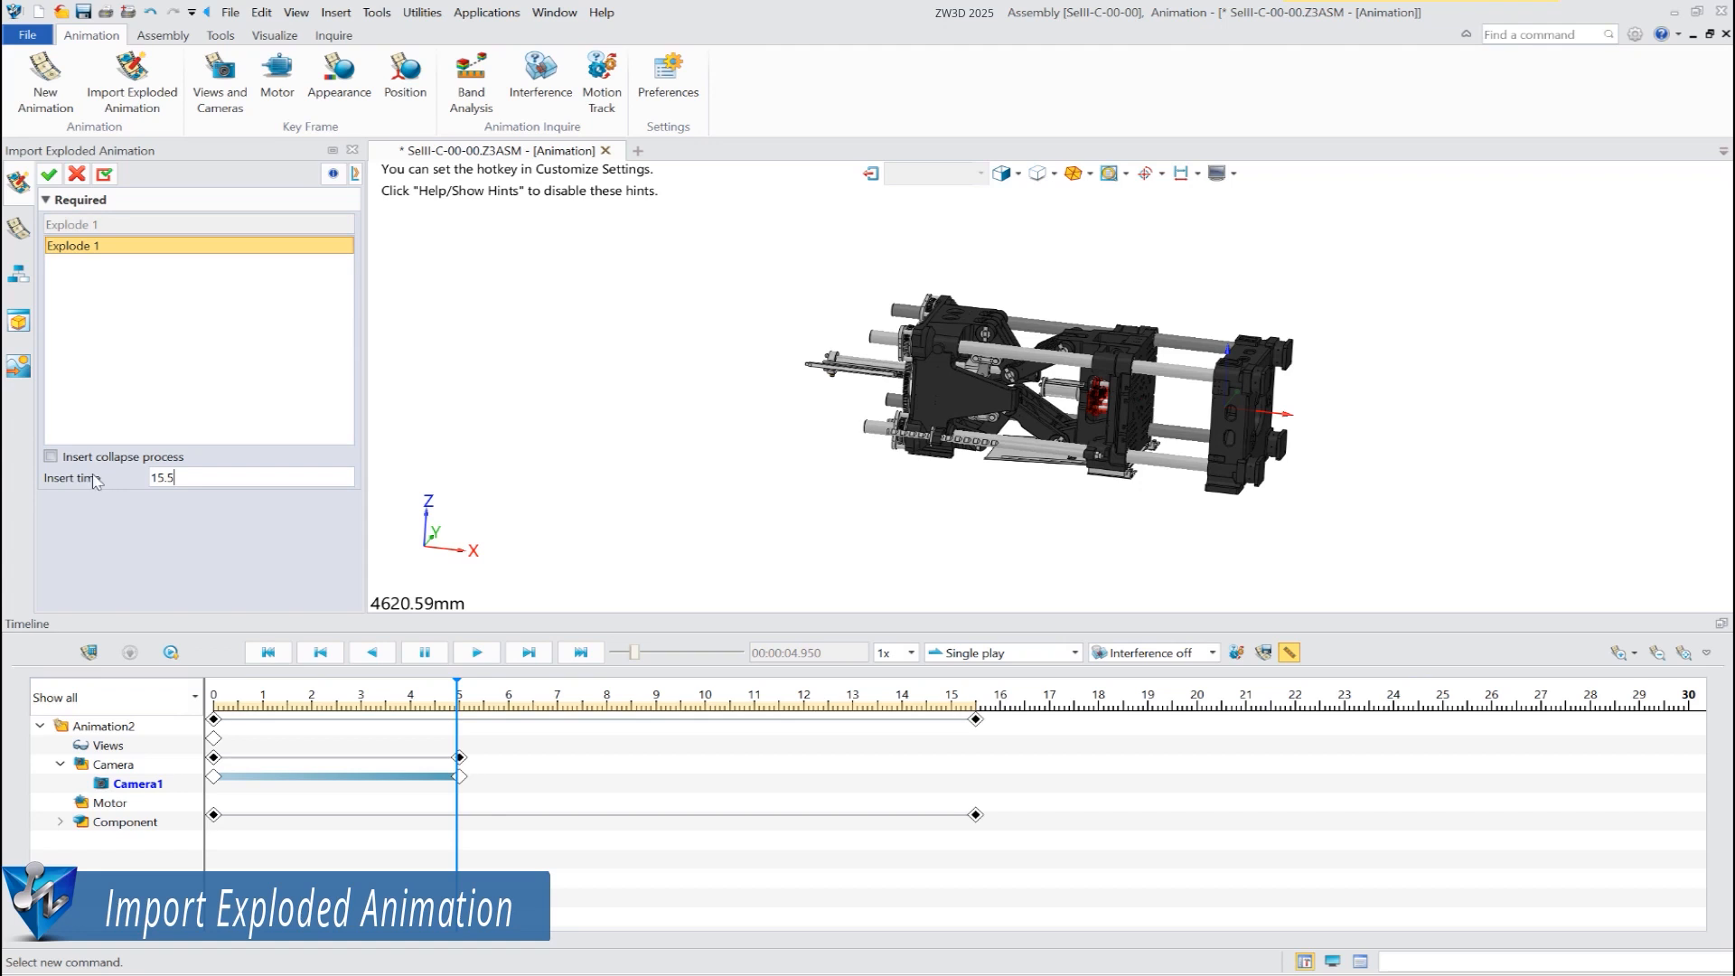
{"action": "key", "text": "Return"}
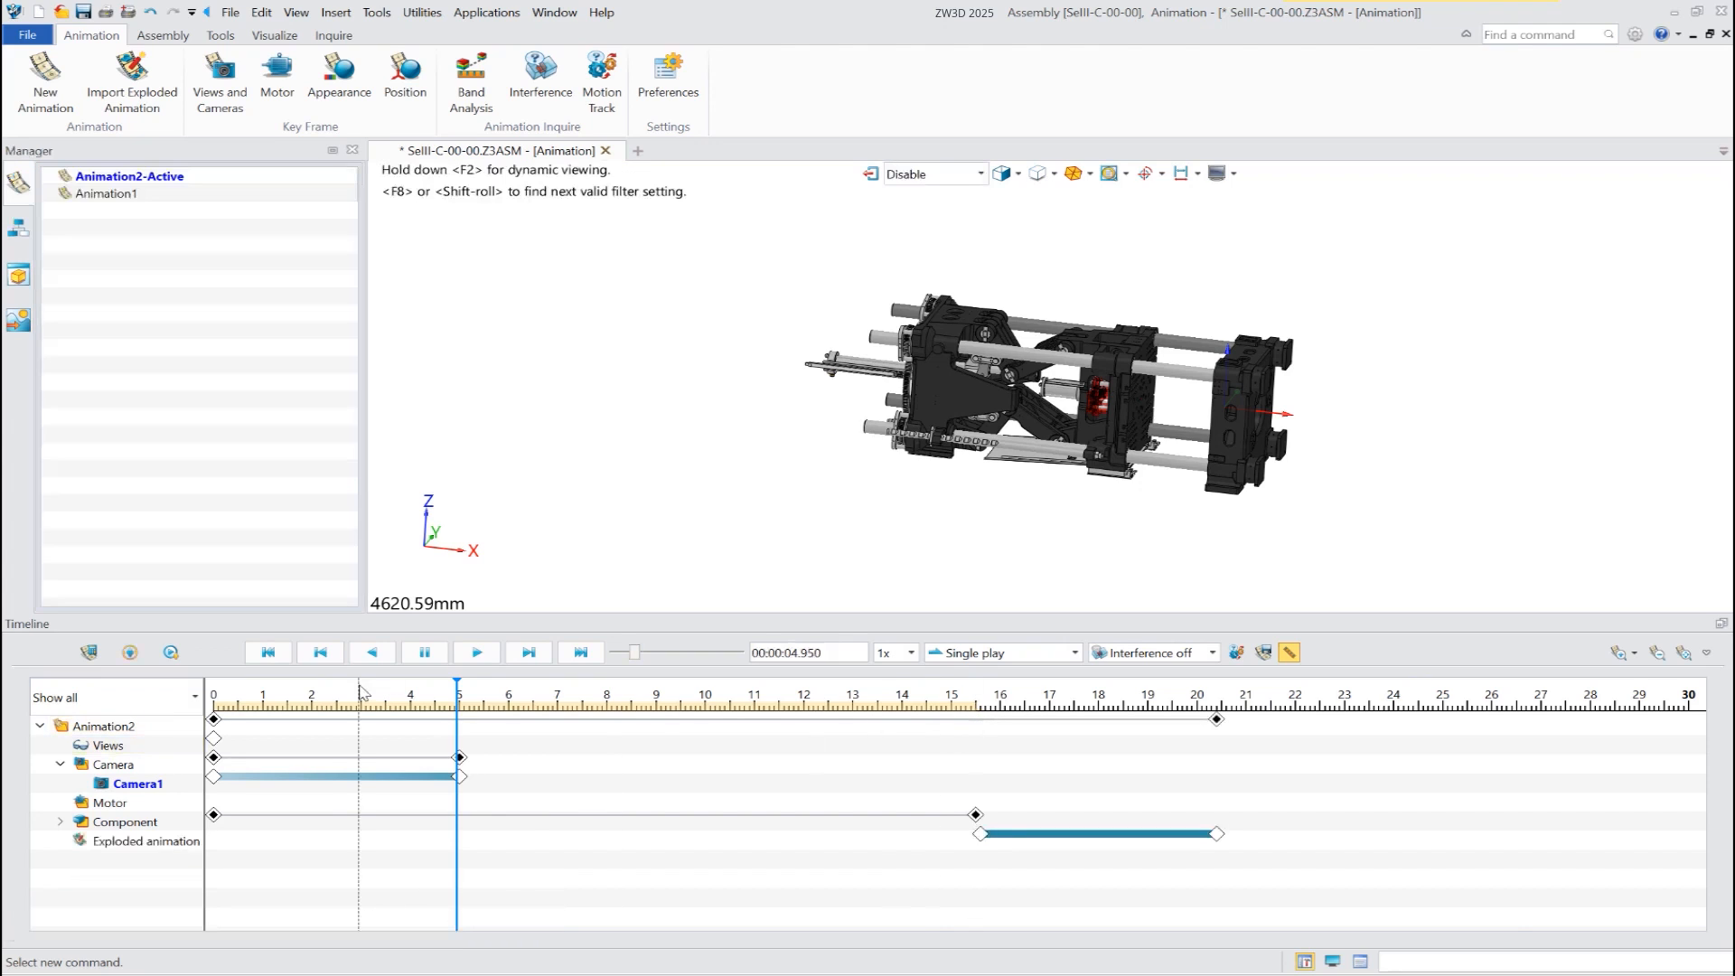
Calculate the animation and export its entire length as the MP4 file Animation2_001.mp4
{"action": "left_click", "coordinate": [89, 653]}
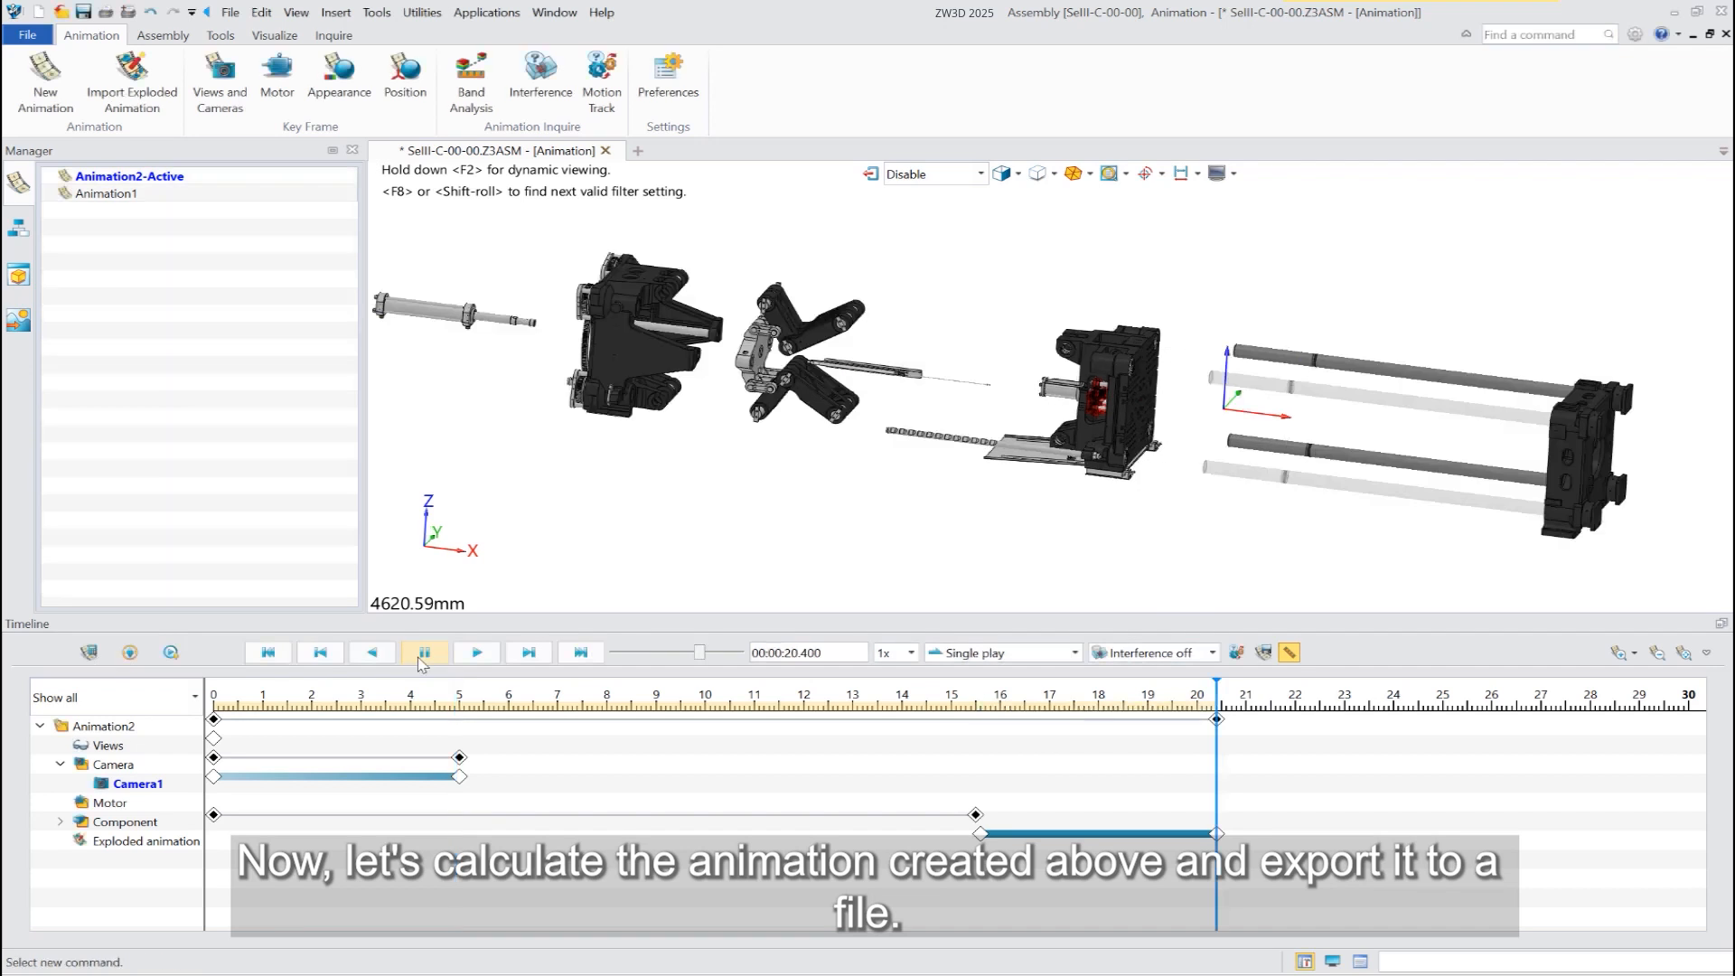
{"action": "left_click", "coordinate": [1263, 652]}
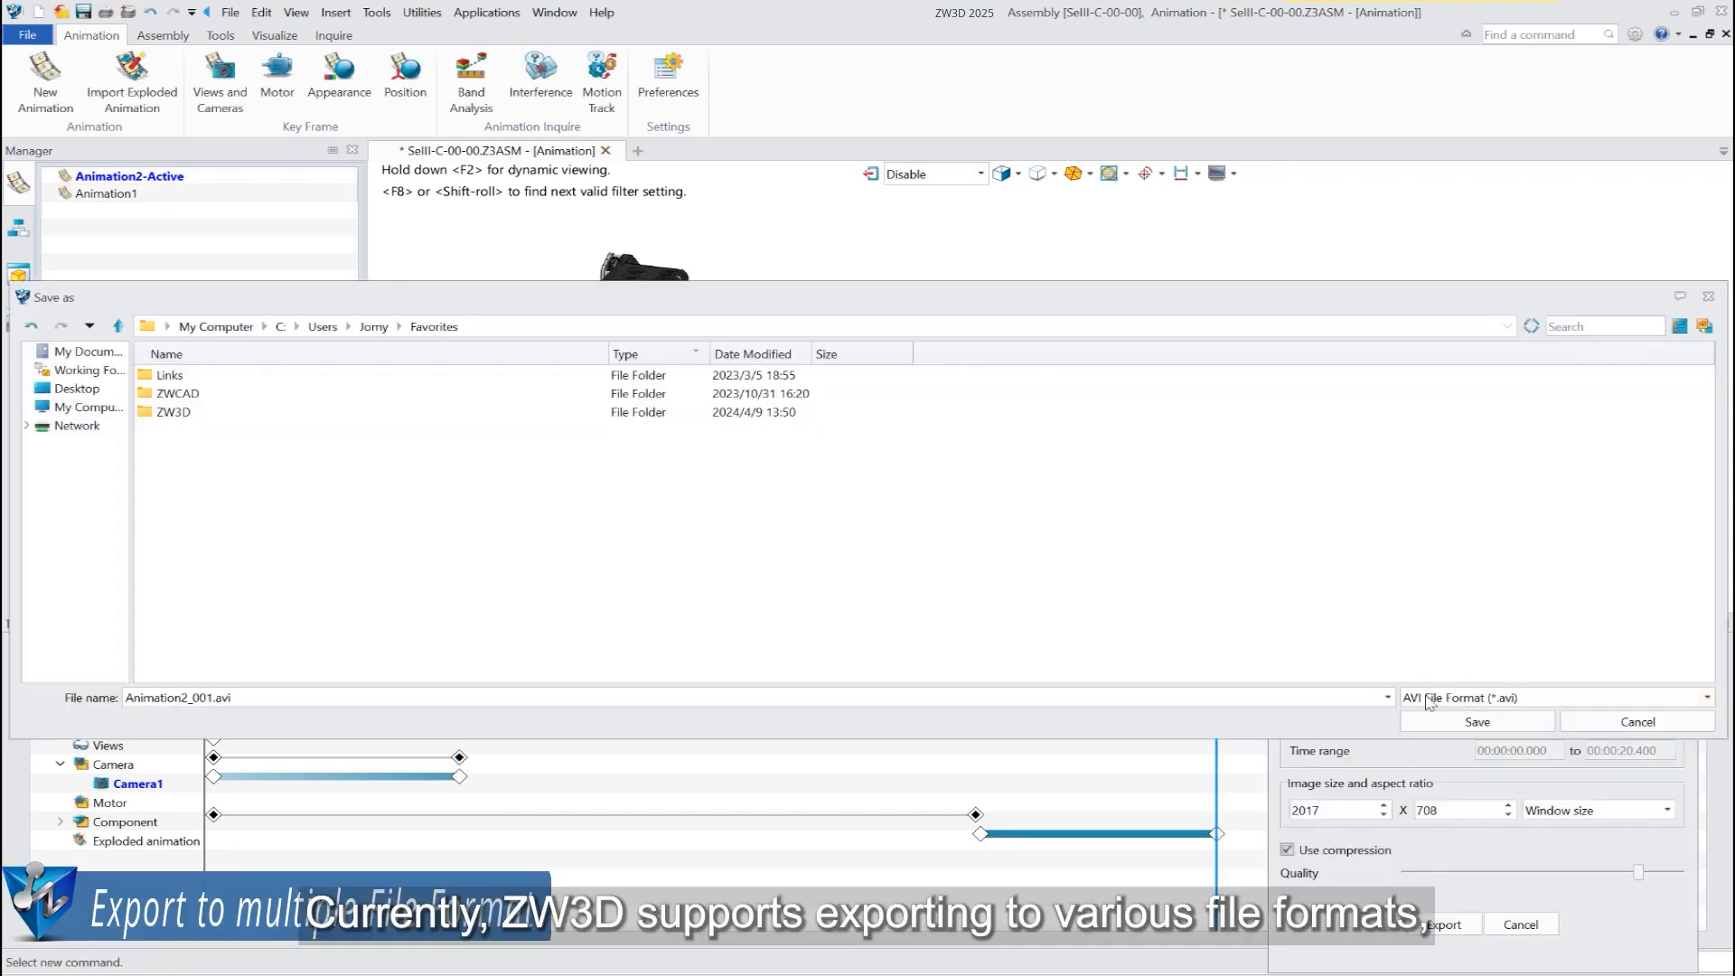
{"action": "left_click", "coordinate": [1480, 698]}
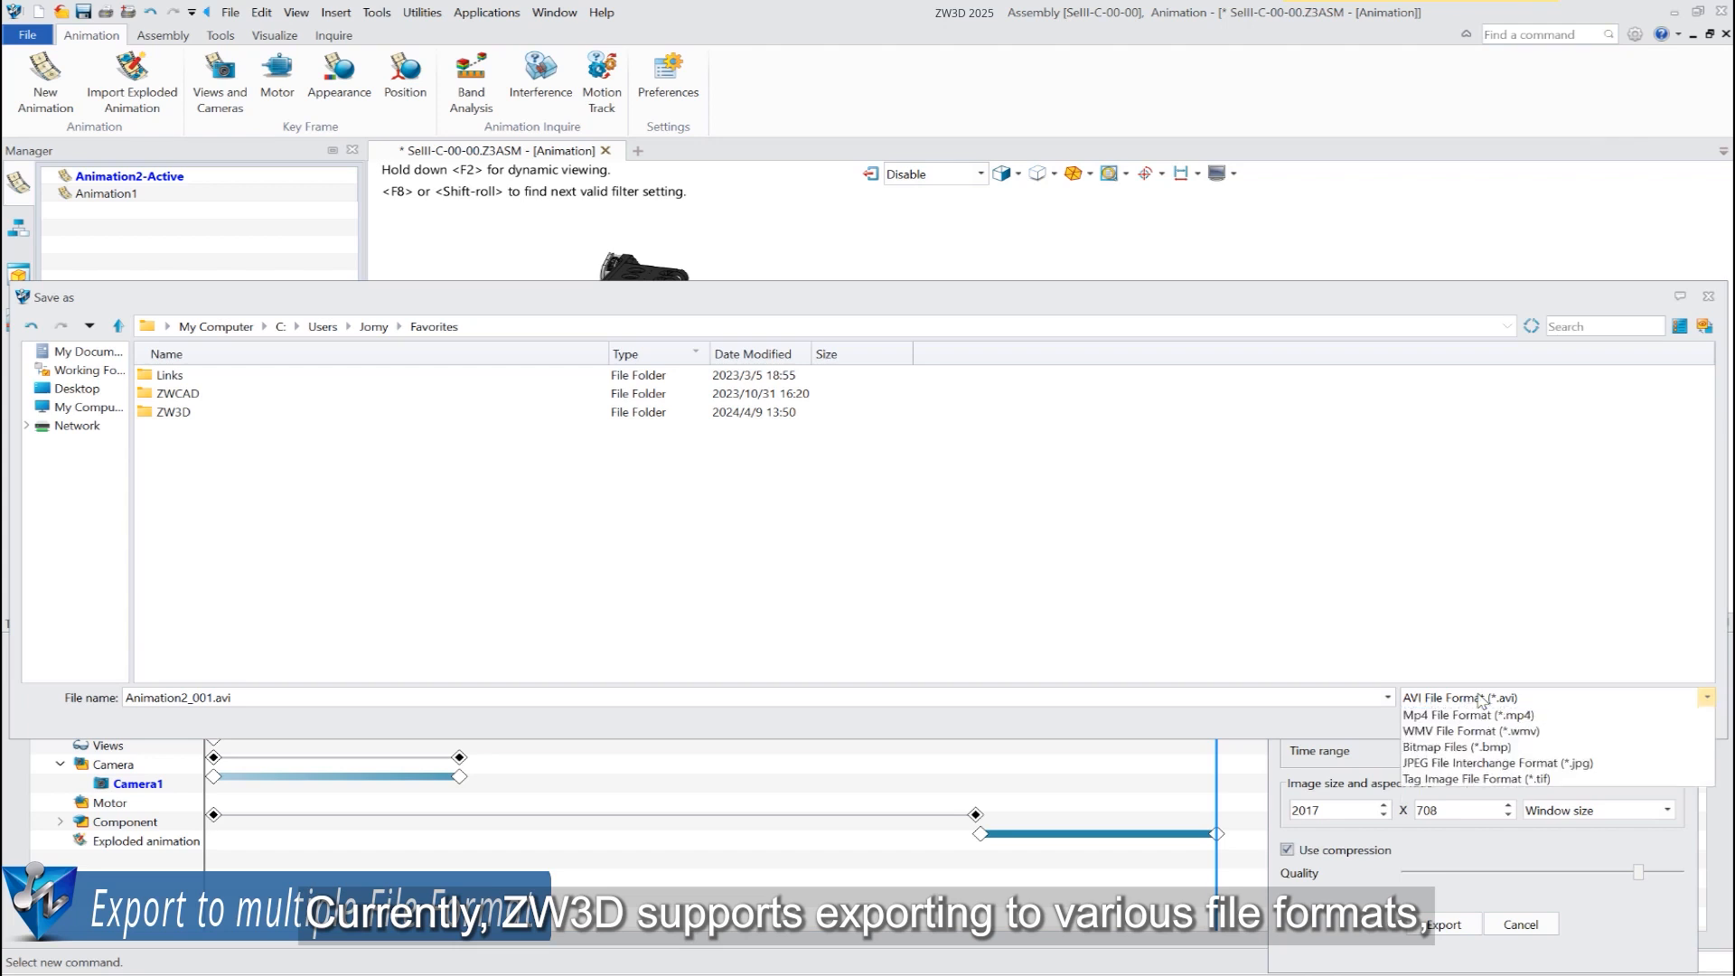
{"action": "left_click", "coordinate": [1611, 732]}
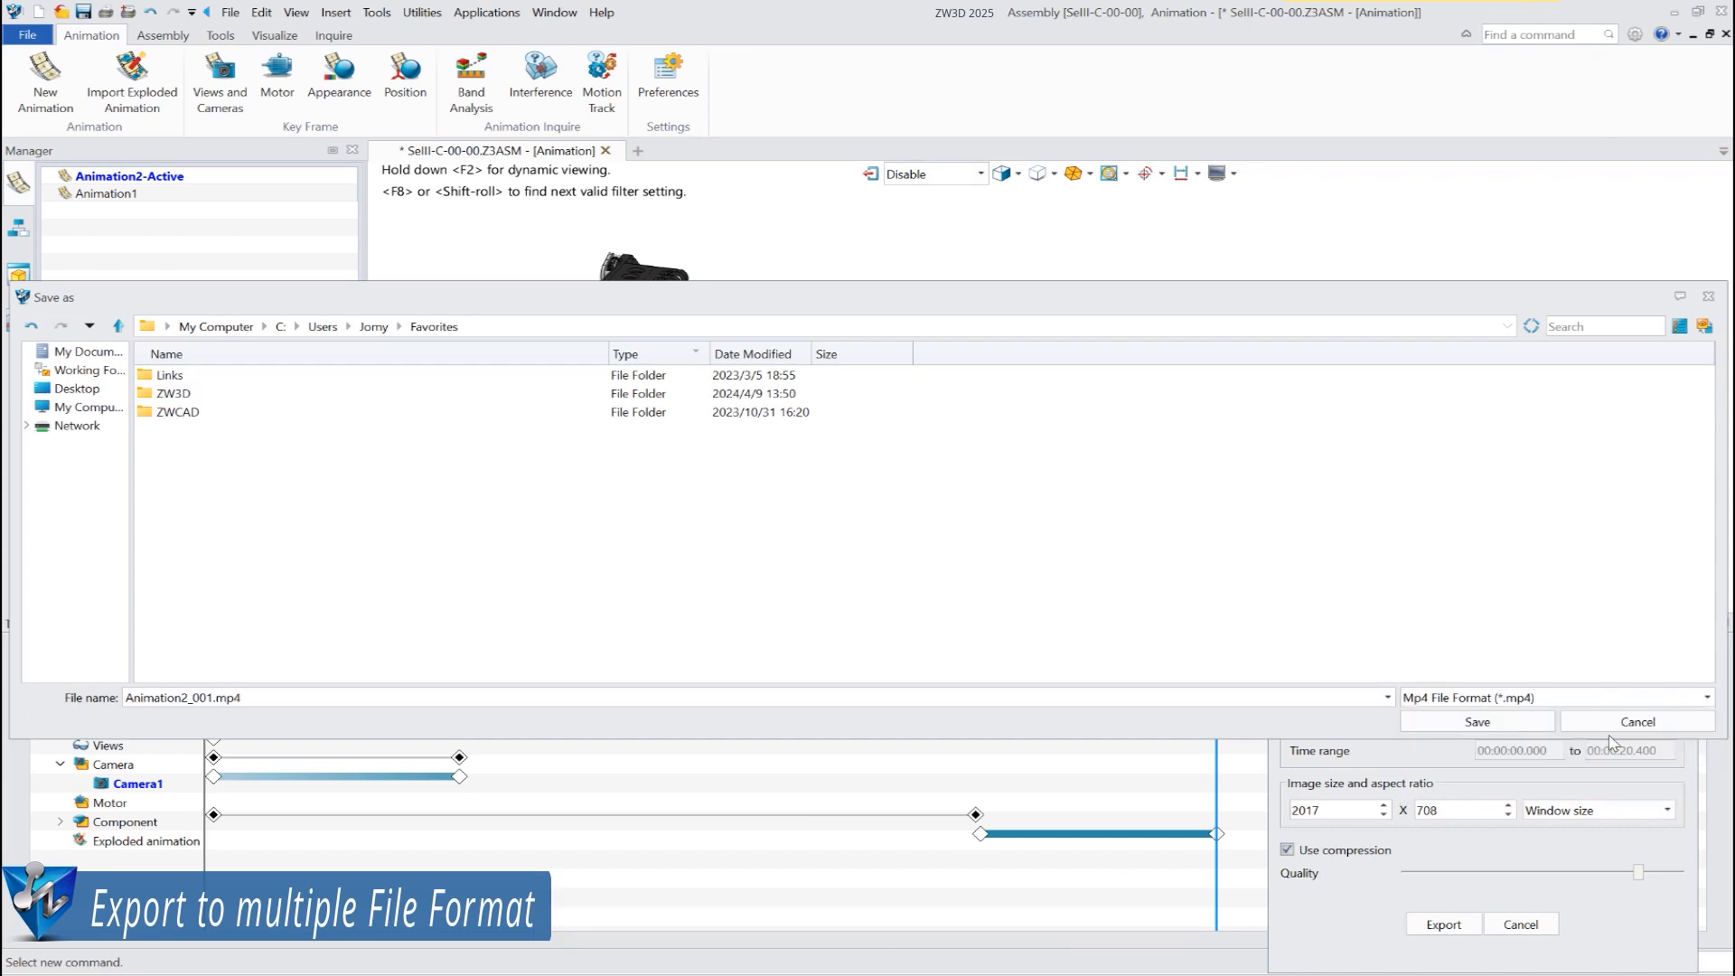
{"action": "left_click", "coordinate": [1461, 724]}
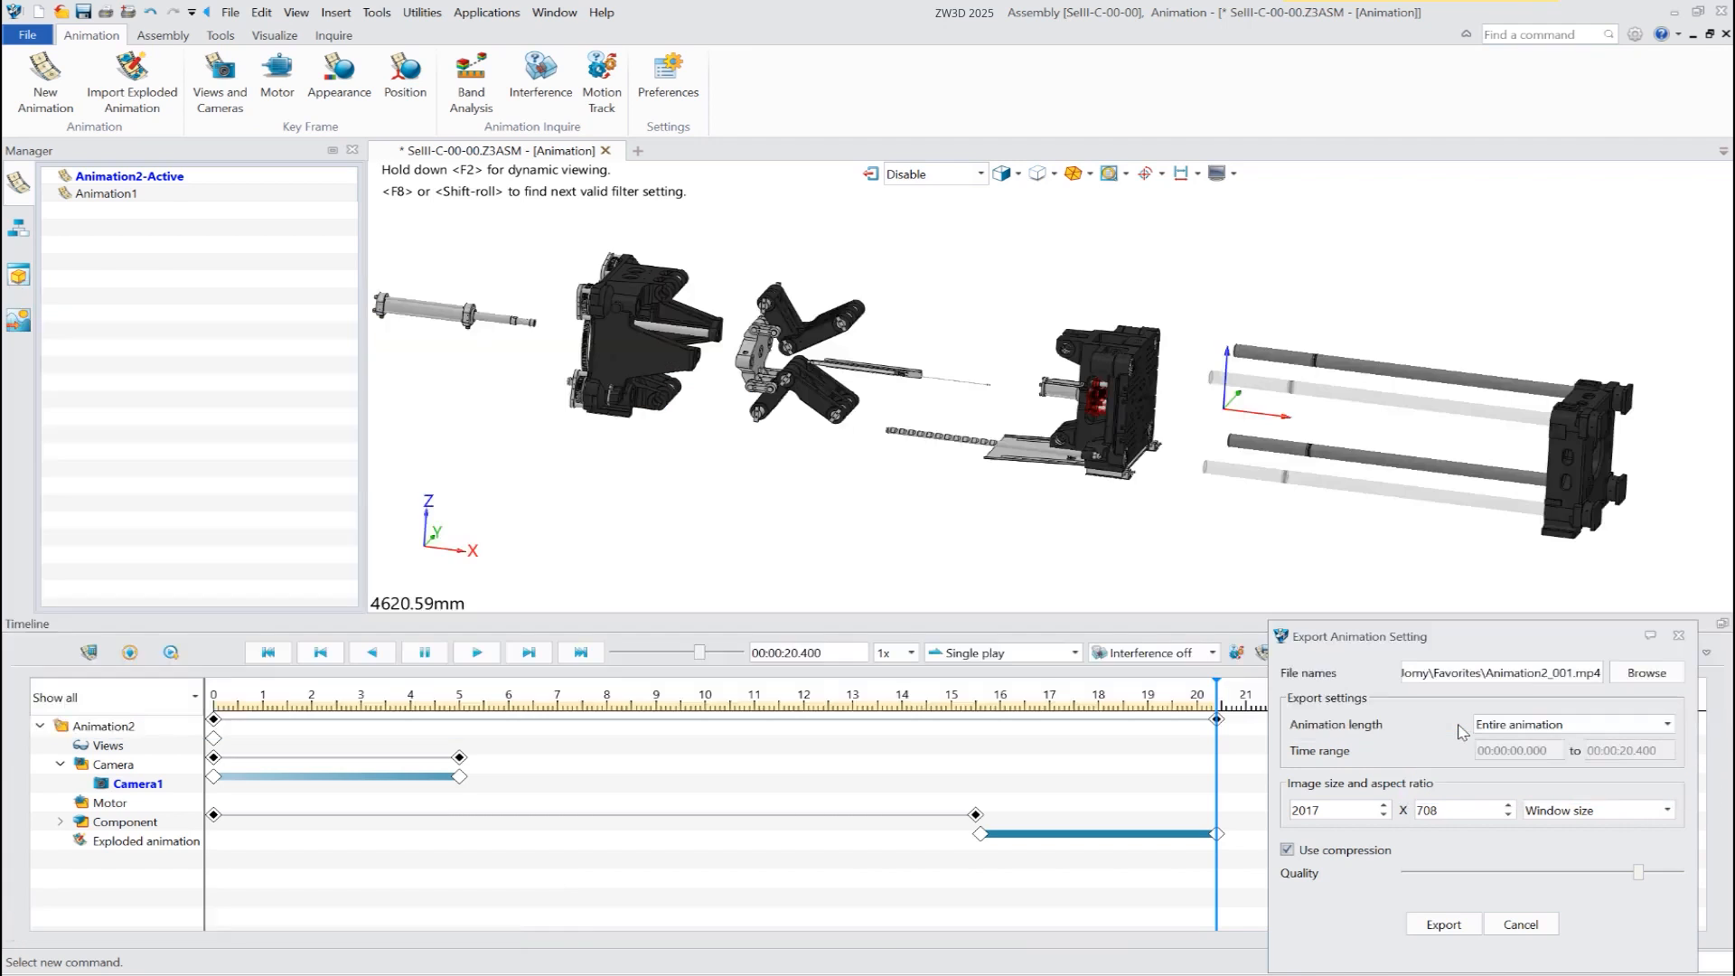
{"action": "left_click_drag", "start_coordinate": [1457, 644], "coordinate": [1021, 362]}
{"action": "left_click", "coordinate": [1008, 642]}
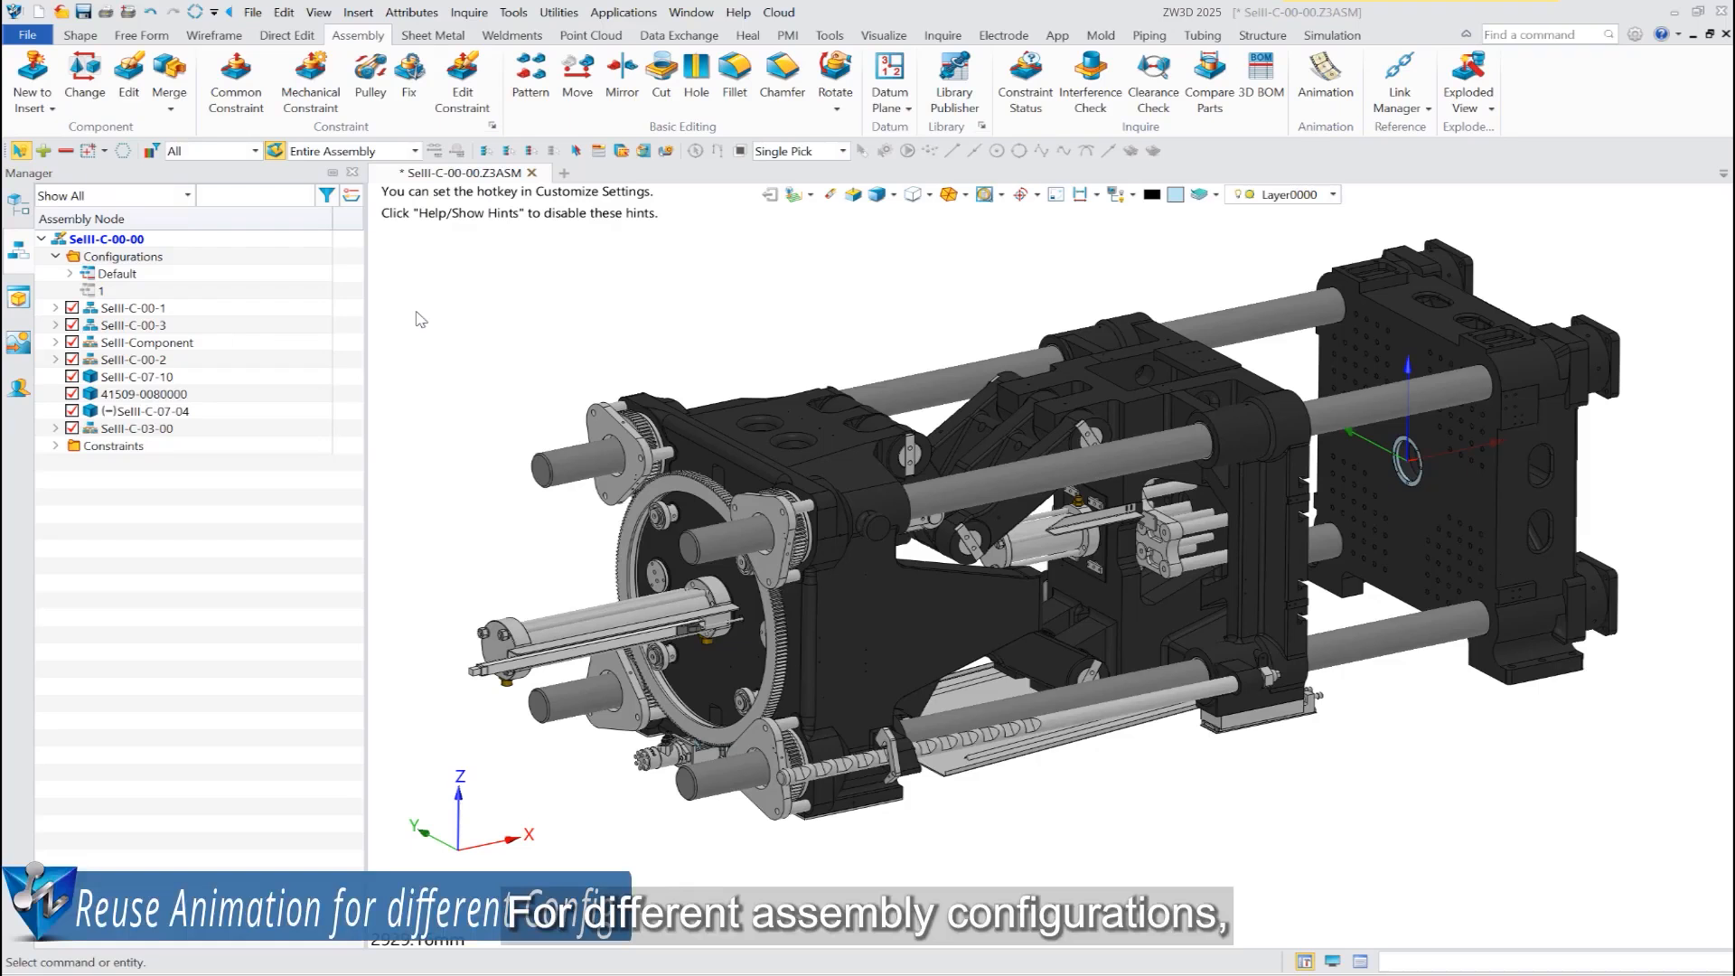
Switch the assembly to configuration 1 and reuse Animation2 in the animation environment
{"action": "double_click", "coordinate": [98, 293]}
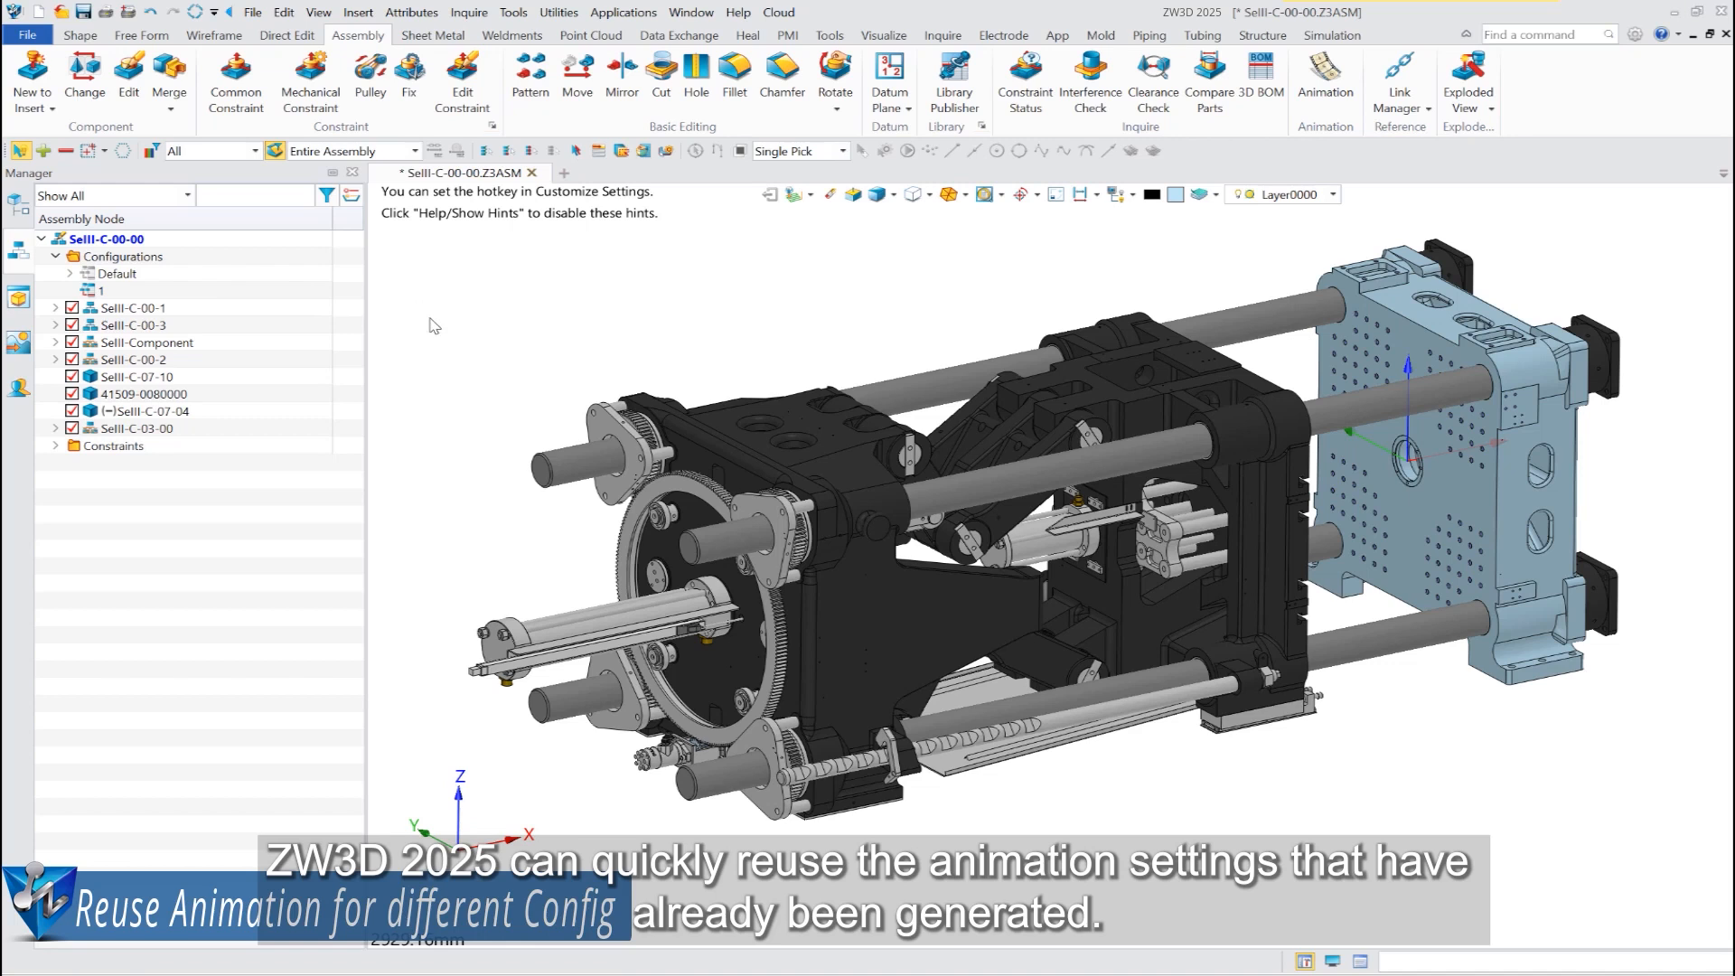
{"action": "left_click", "coordinate": [1325, 81]}
{"action": "right_click", "coordinate": [115, 180]}
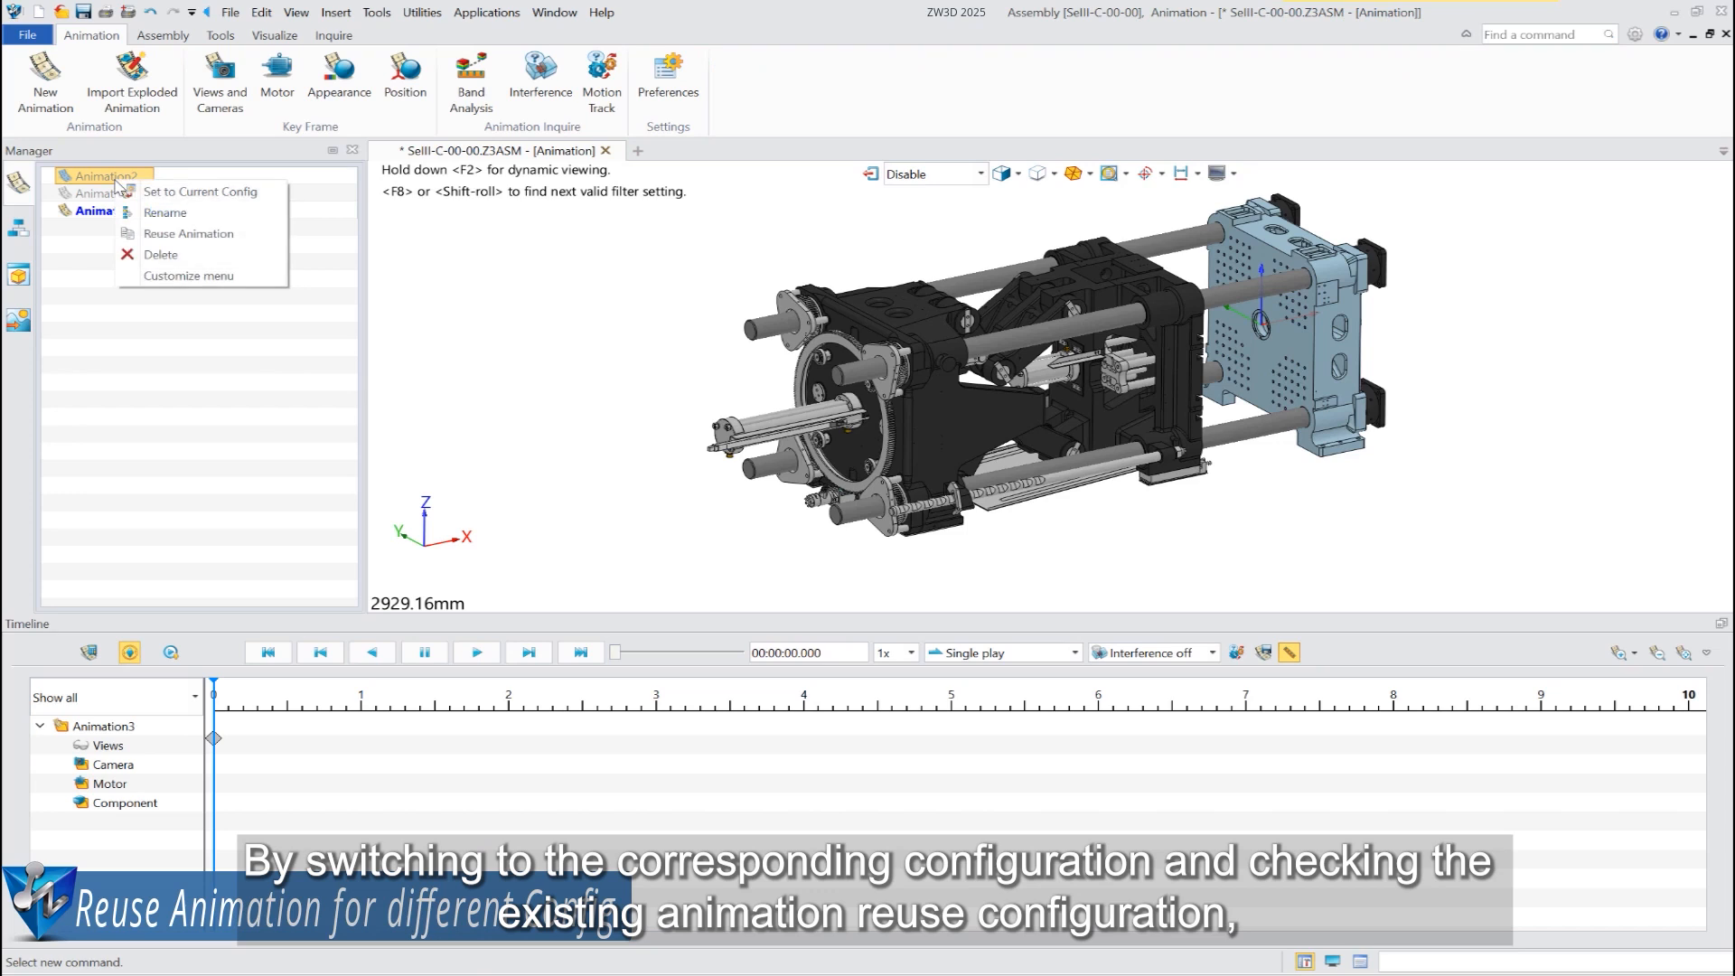
{"action": "left_click", "coordinate": [190, 237]}
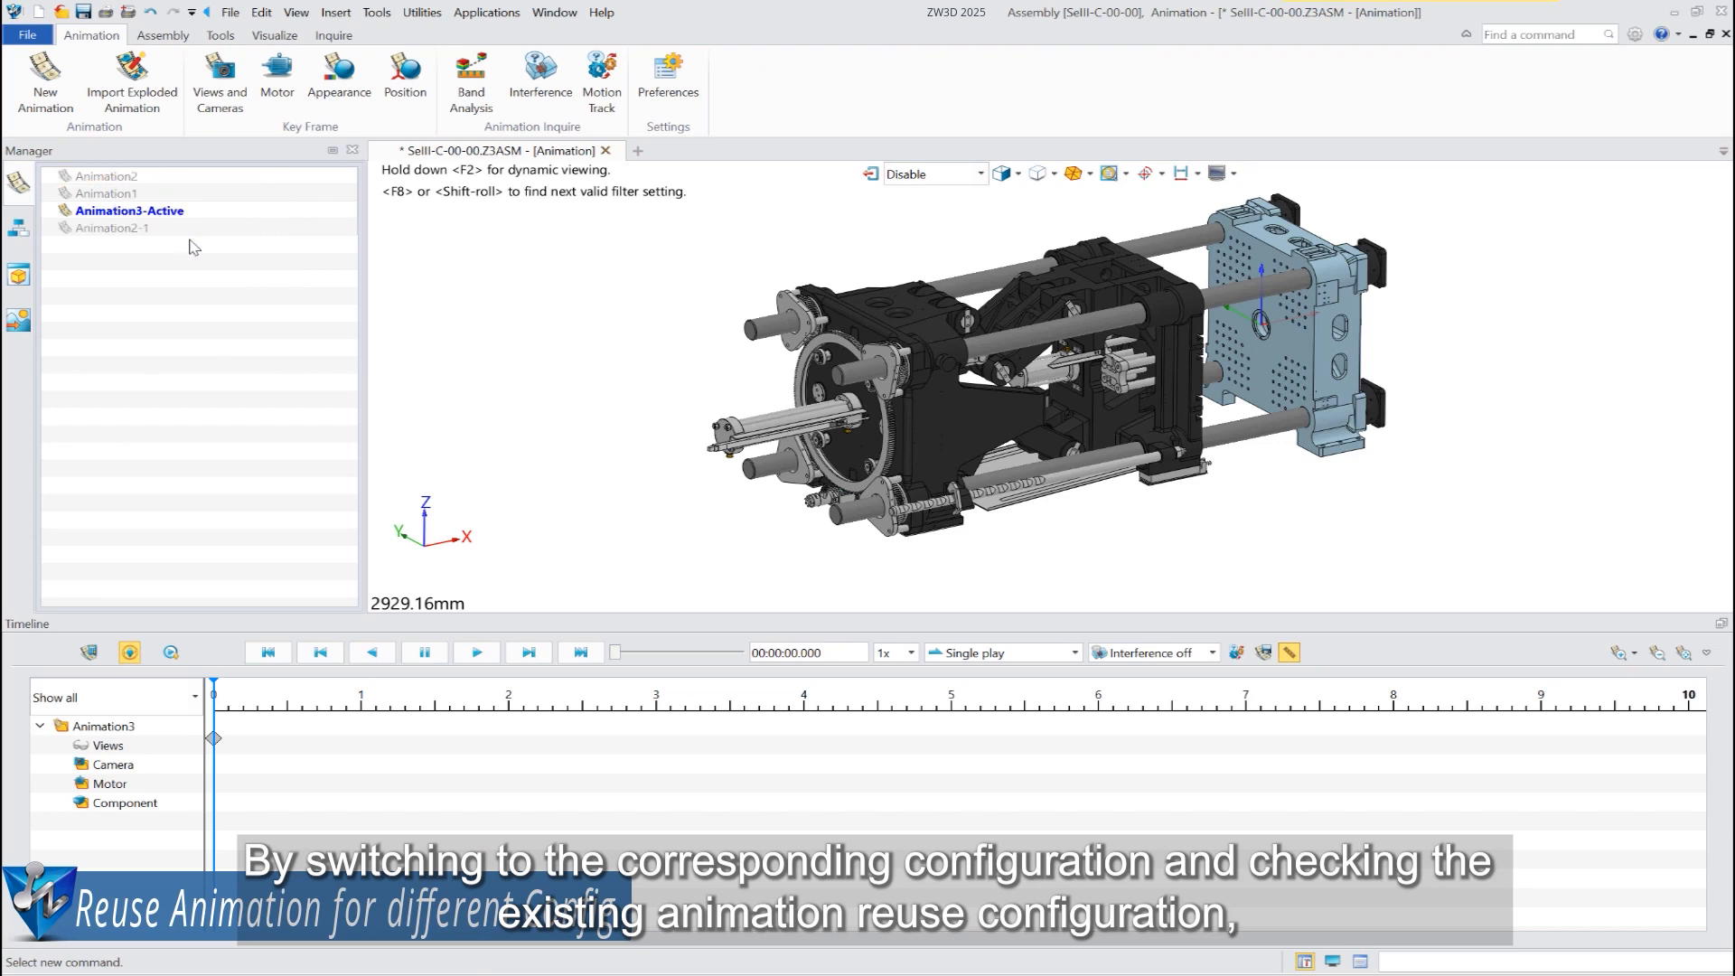
Set the reused animation Animation2-1 to the current configuration and make it the active animation
{"action": "right_click", "coordinate": [128, 237]}
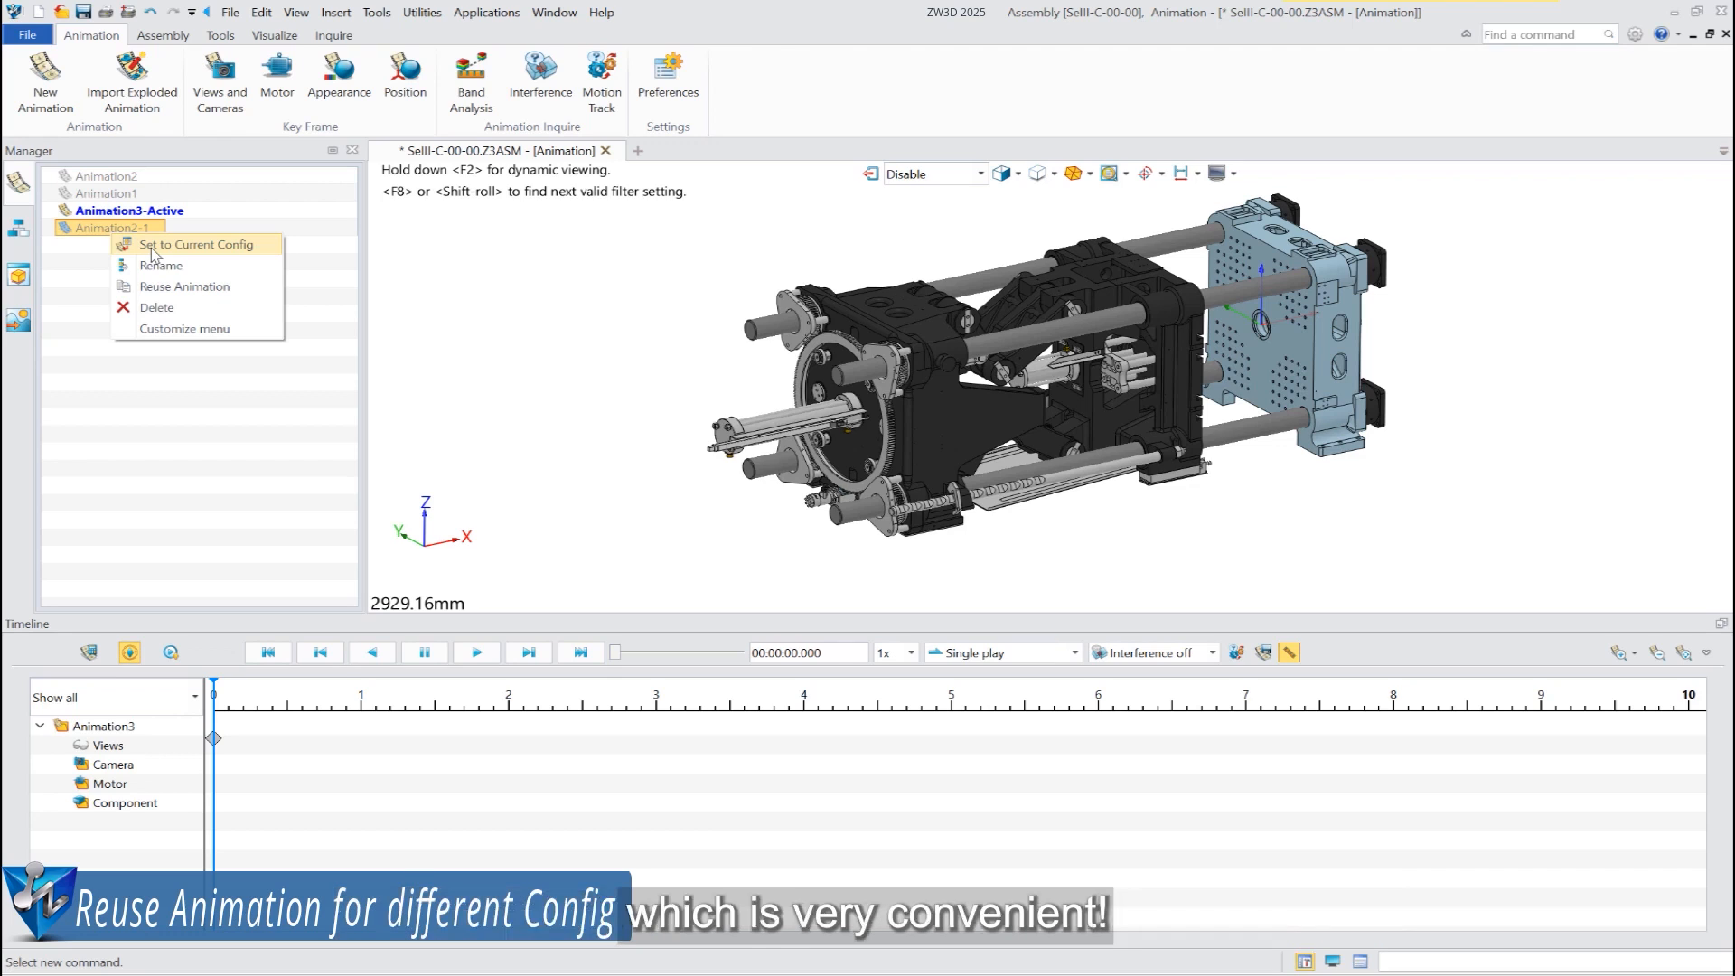
{"action": "left_click", "coordinate": [152, 249]}
{"action": "double_click", "coordinate": [131, 231]}
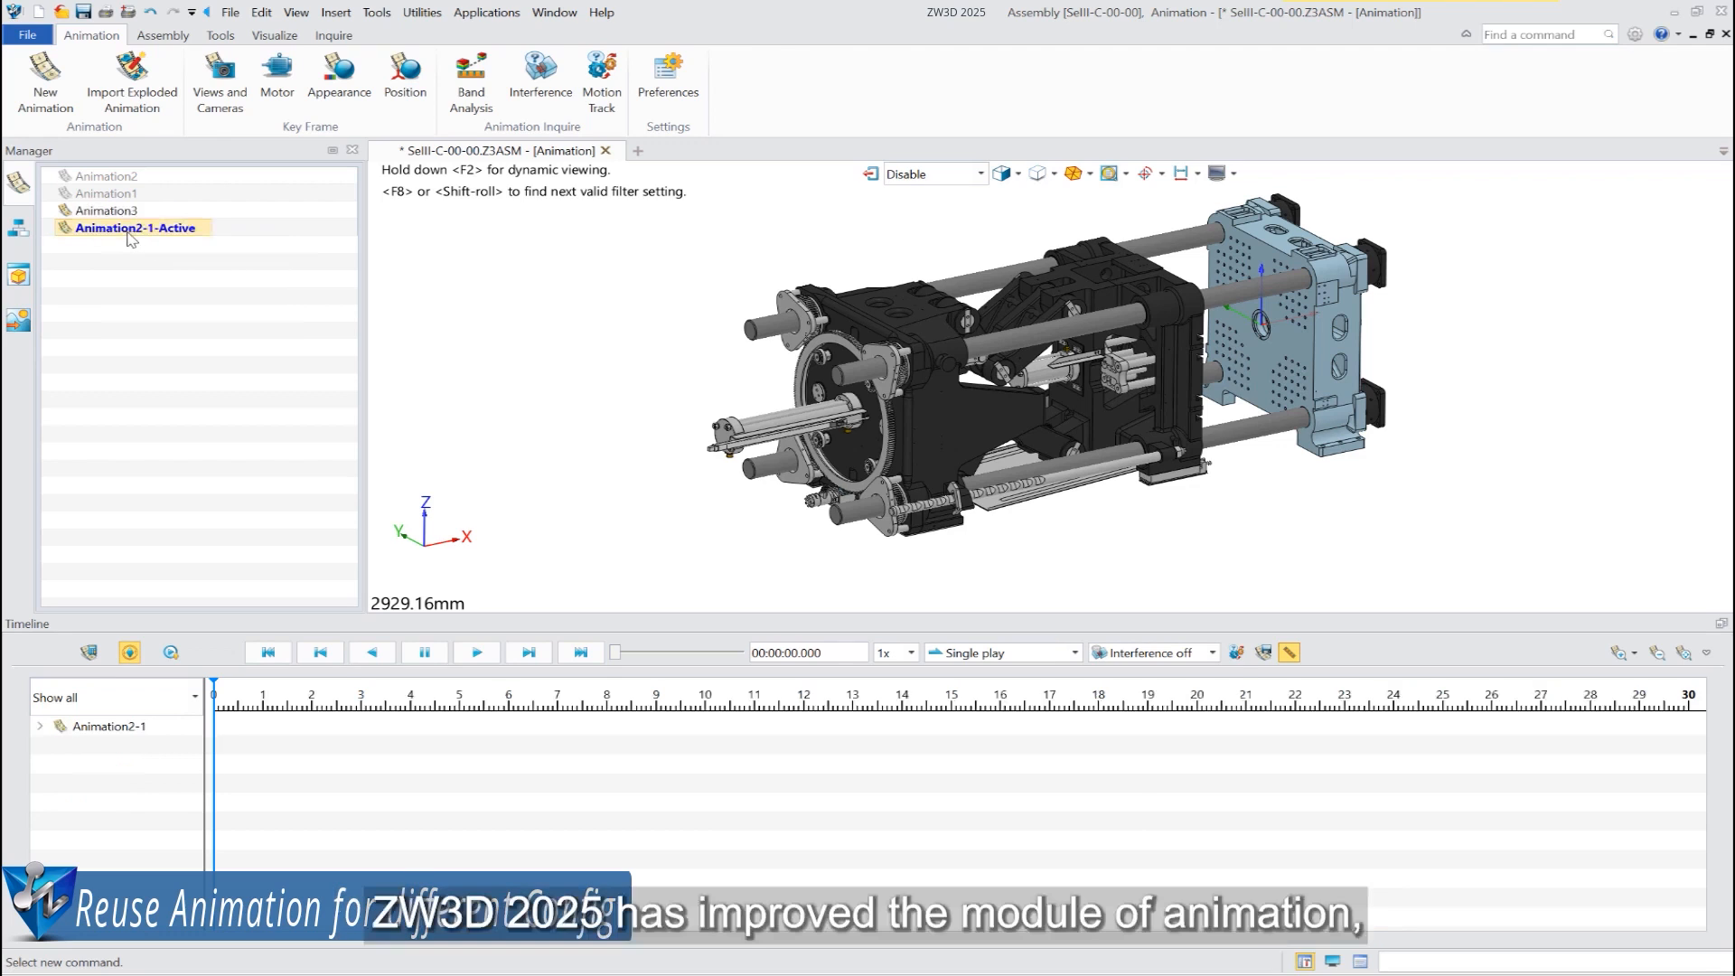